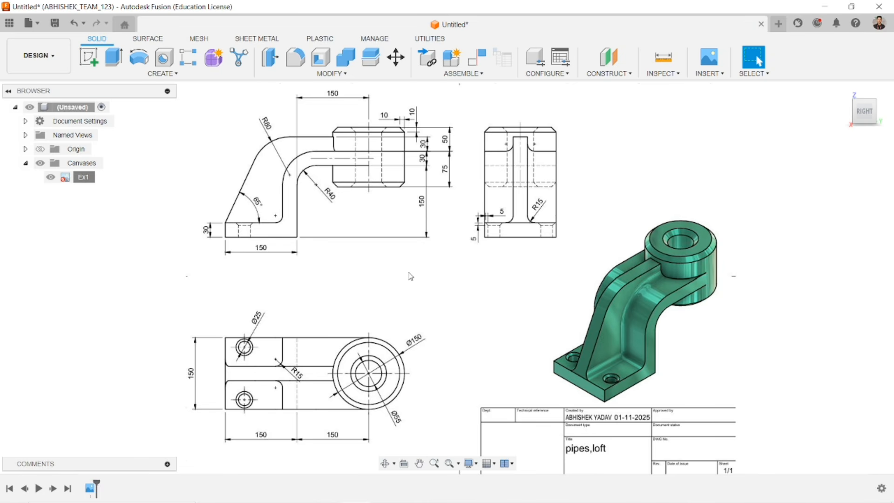
- Examine the canvas drawing's isometric view and the dimensions of the bracket's front, side and plan views
{"action": "scroll", "coordinate": [641, 365], "scroll_direction": "up", "scroll_amount": 6}
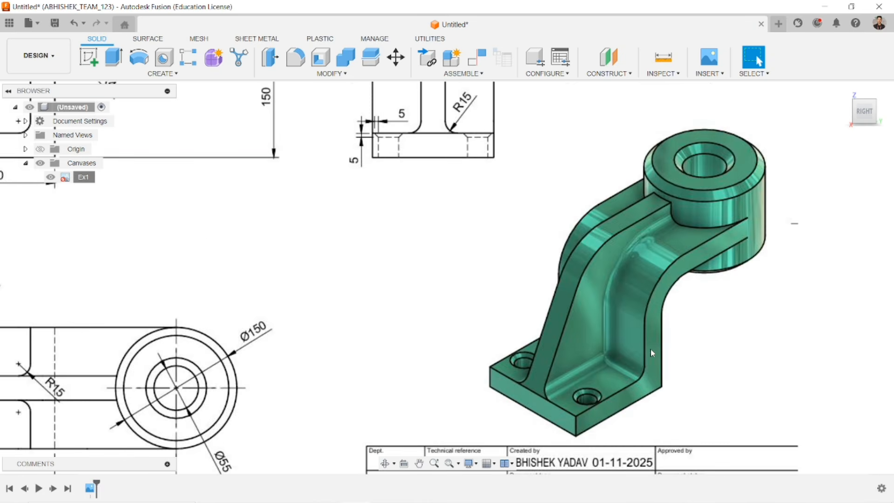
{"action": "scroll", "coordinate": [448, 314], "scroll_direction": "down", "scroll_amount": 2}
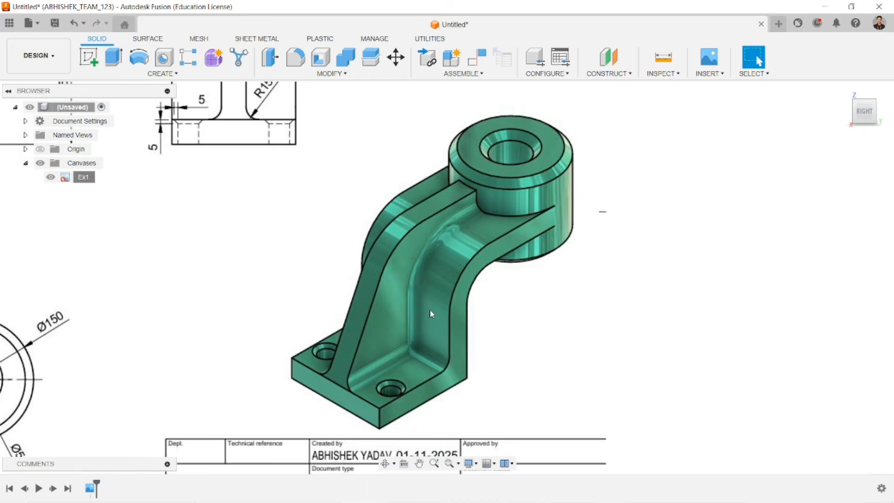
{"action": "scroll", "coordinate": [433, 309], "scroll_direction": "down", "scroll_amount": 2}
{"action": "scroll", "coordinate": [461, 314], "scroll_direction": "down", "scroll_amount": 2}
{"action": "scroll", "coordinate": [463, 315], "scroll_direction": "down", "scroll_amount": 1}
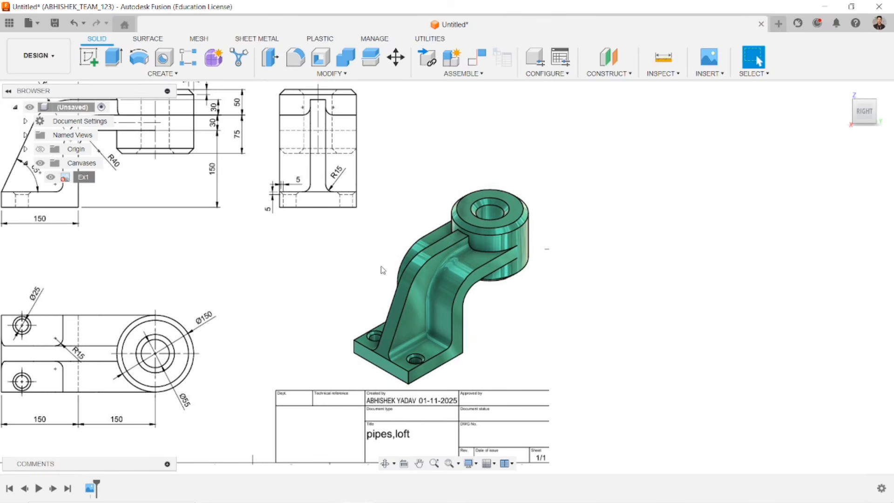
{"action": "scroll", "coordinate": [373, 247], "scroll_direction": "up", "scroll_amount": 4}
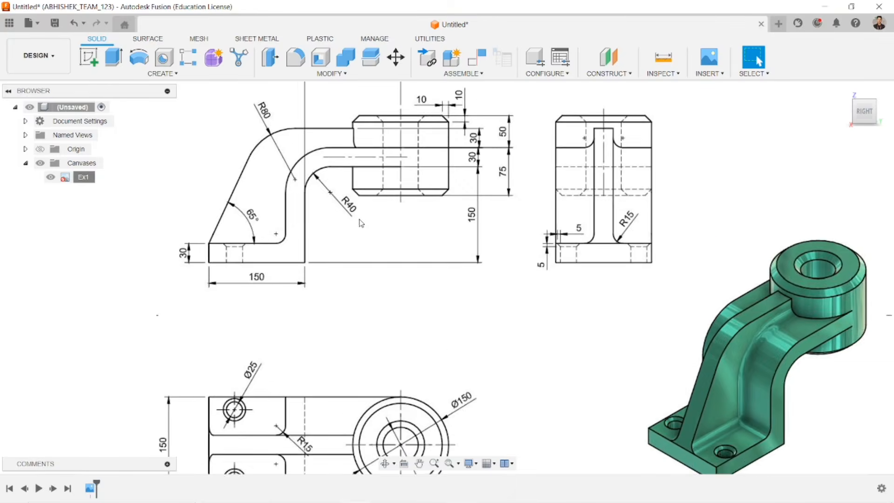
{"action": "scroll", "coordinate": [317, 285], "scroll_direction": "up", "scroll_amount": 3}
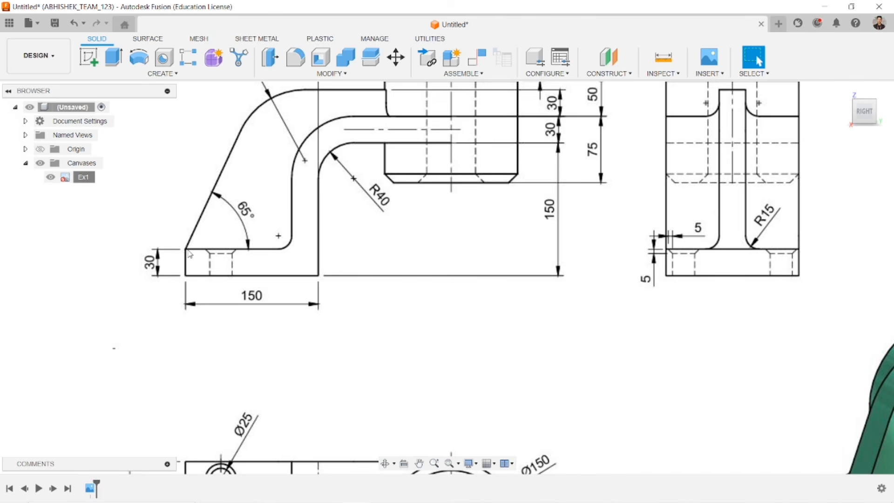
{"action": "scroll", "coordinate": [378, 242], "scroll_direction": "down", "scroll_amount": 6}
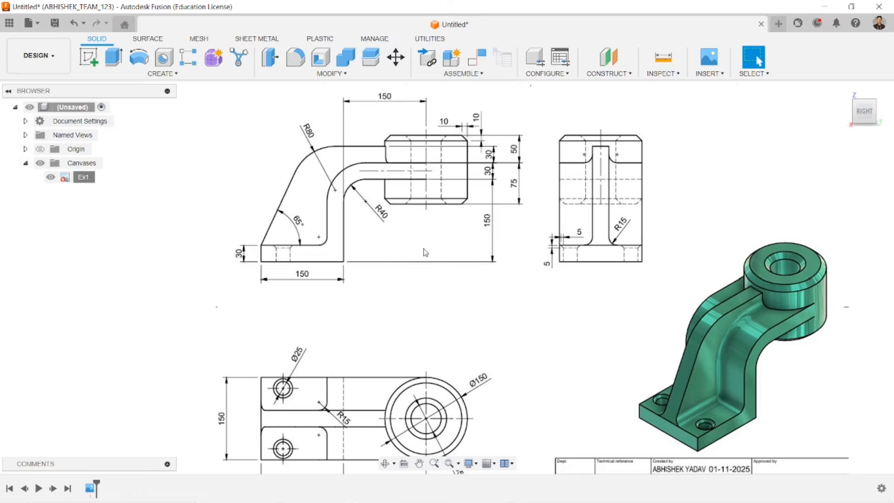
{"action": "mouse_move", "coordinate": [461, 258]}
{"action": "middle_mouse_down"}
{"action": "mouse_move", "coordinate": [339, 251]}
{"action": "mouse_move", "coordinate": [356, 219]}
{"action": "mouse_move", "coordinate": [391, 223]}
{"action": "middle_mouse_up"}
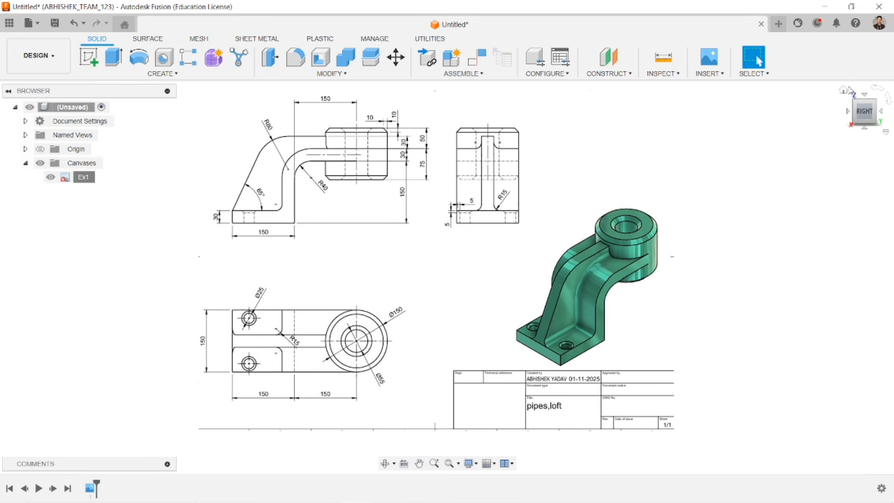
- Start a new sketch on the vertical YZ plane, the same orientation as the reference canvas
{"action": "left_click", "coordinate": [844, 89]}
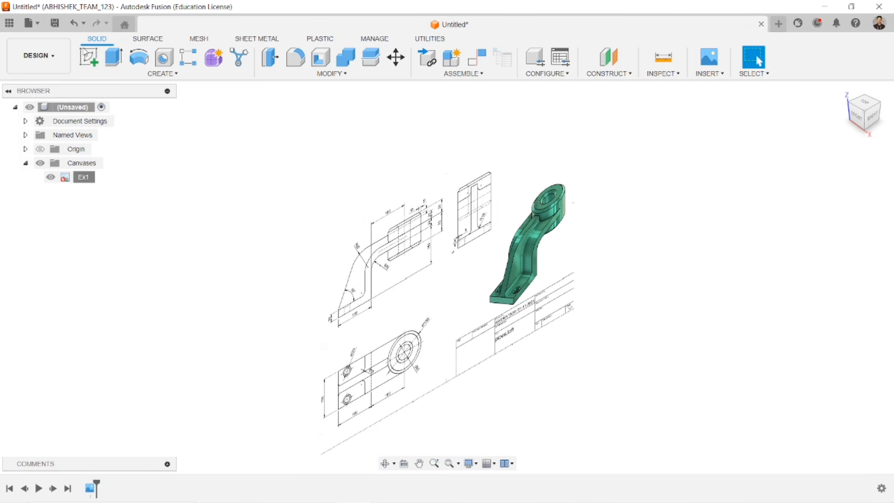
{"action": "left_click", "coordinate": [99, 68]}
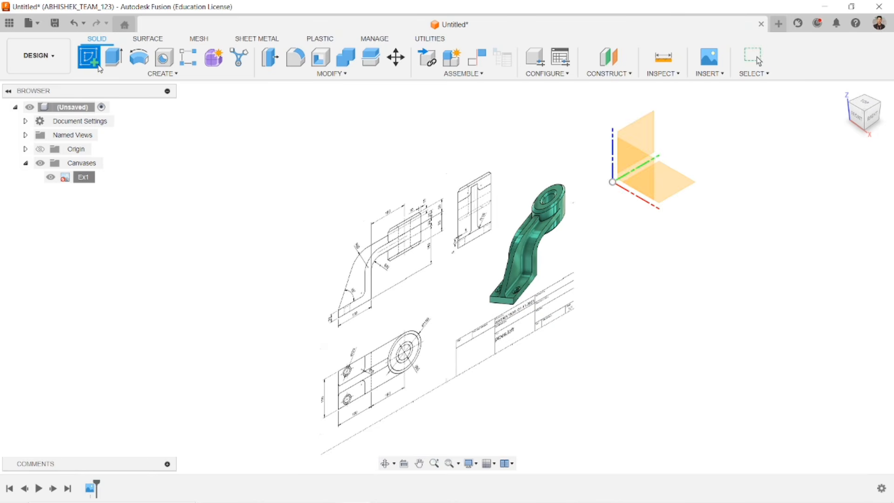
{"action": "left_click", "coordinate": [638, 133]}
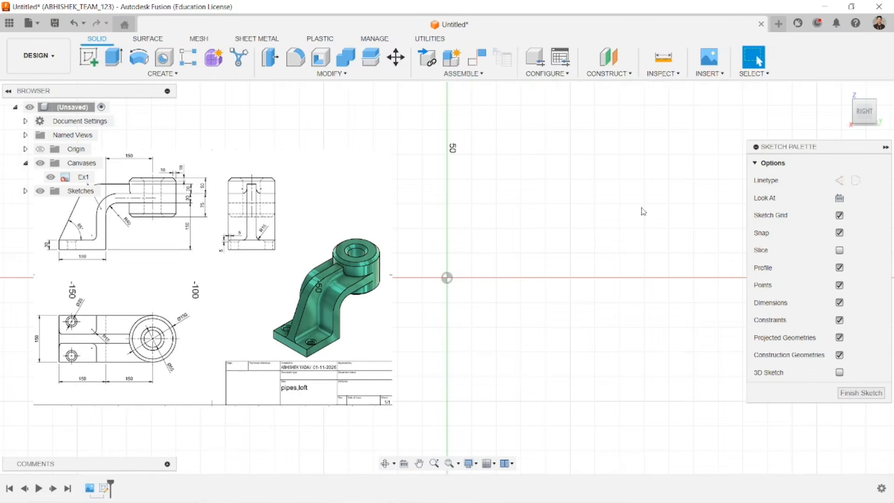
{"action": "middle_click_drag", "start_coordinate": [596, 234], "coordinate": [517, 250]}
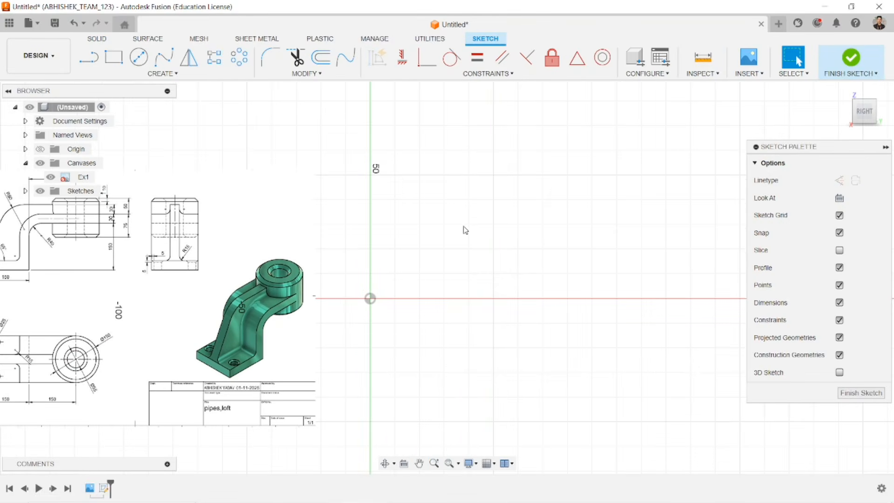
- Sketch a stepped line chain from the origin: about 77 mm horizontal, about 60 mm upward, and about 67 mm horizontal
{"action": "left_click", "coordinate": [88, 57]}
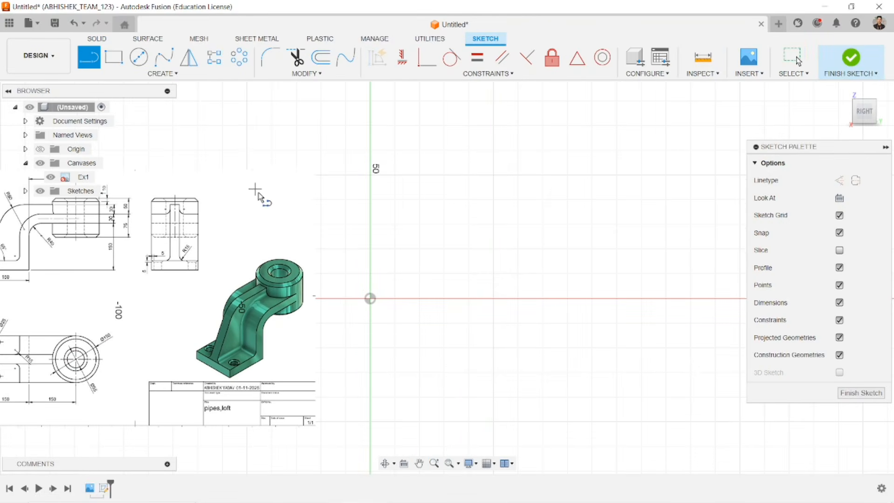
{"action": "left_click", "coordinate": [370, 299]}
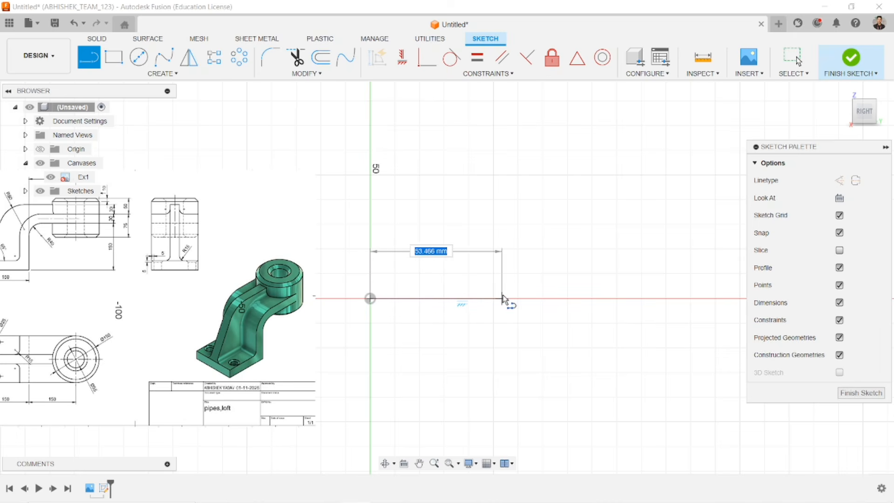
{"action": "left_click", "coordinate": [559, 299]}
{"action": "left_click", "coordinate": [561, 151]}
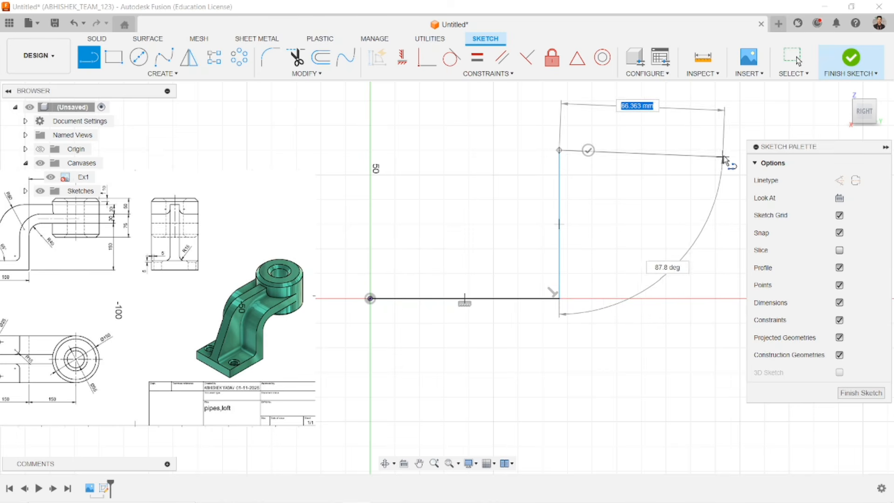
{"action": "left_click", "coordinate": [724, 150]}
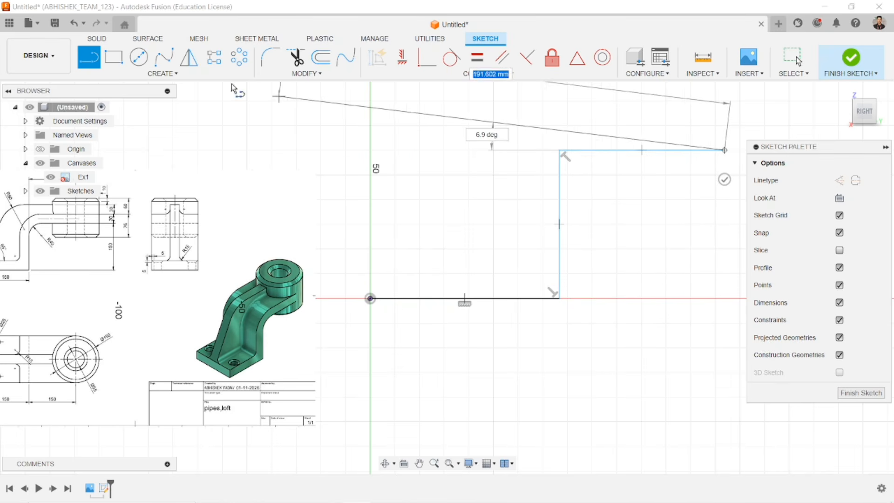
{"action": "type", "text": "d"}
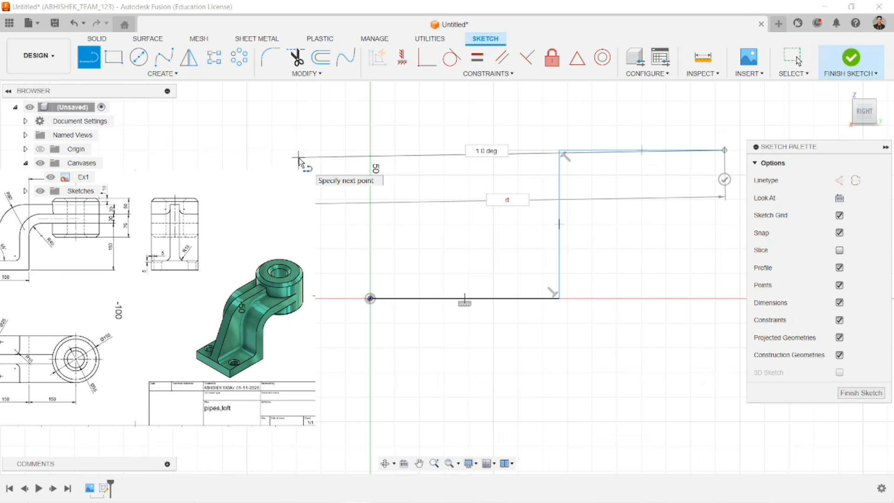
{"action": "key", "text": "Escape"}
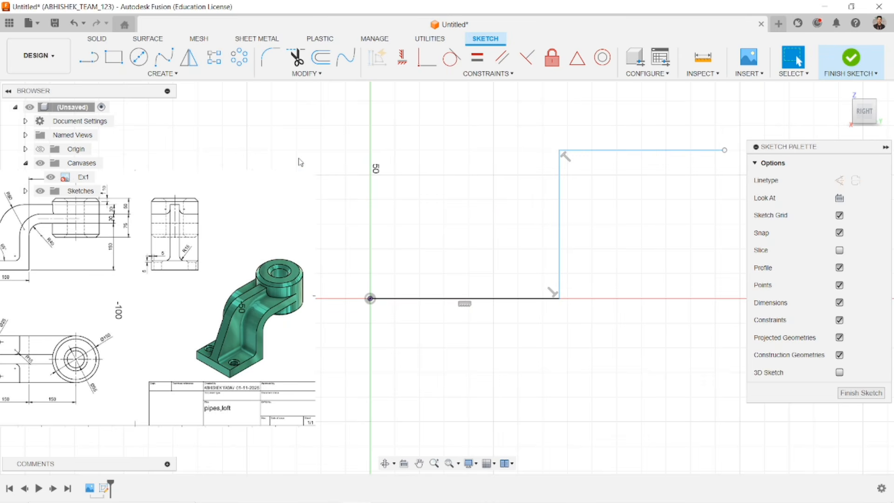
- Dimension the lower horizontal line starting at the origin to 150 mm
{"action": "key", "text": "d"}
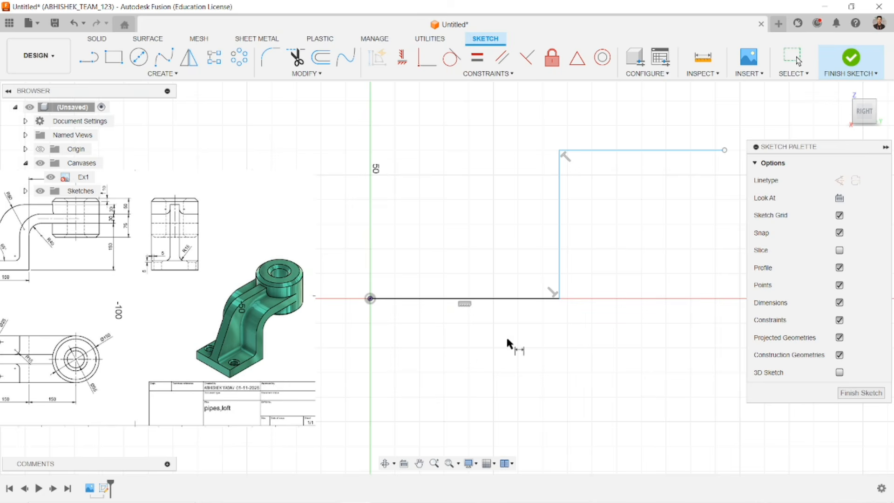
{"action": "left_click", "coordinate": [500, 302]}
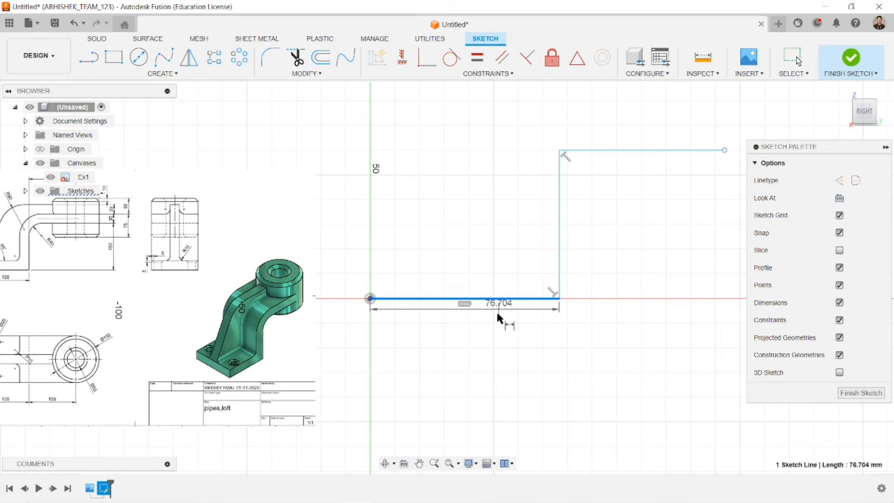
{"action": "left_click", "coordinate": [470, 355]}
{"action": "type", "text": "150"}
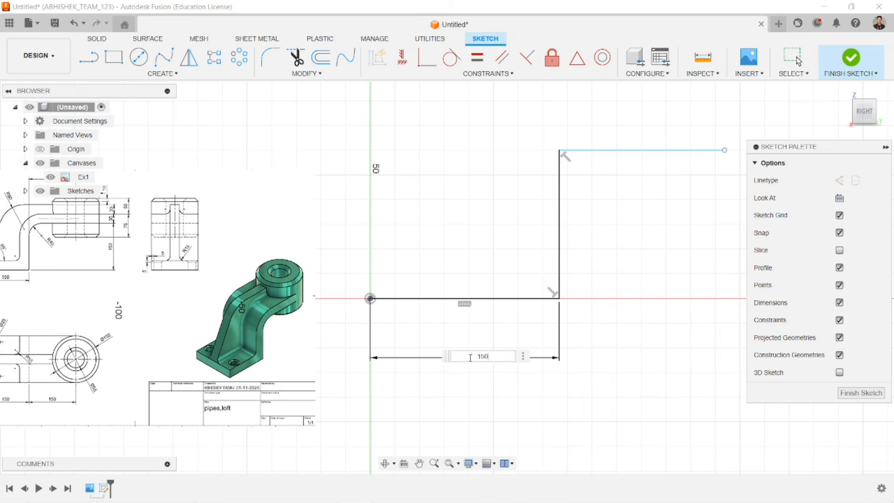
{"action": "key", "text": "Return"}
- Dimension the vertical line of the stepped profile to 150 mm
{"action": "scroll", "coordinate": [535, 187], "scroll_direction": "down", "scroll_amount": 3}
{"action": "middle_click_drag", "start_coordinate": [556, 211], "coordinate": [369, 262]}
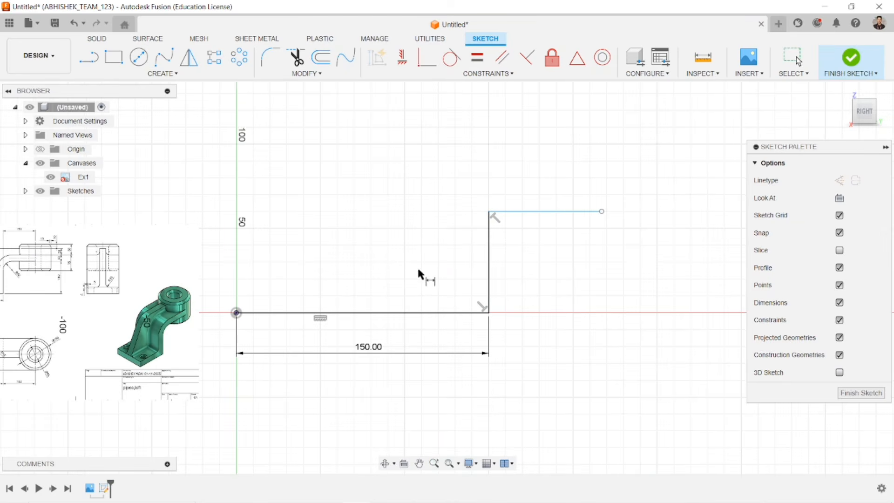
{"action": "left_click", "coordinate": [488, 262]}
{"action": "left_click", "coordinate": [429, 261]}
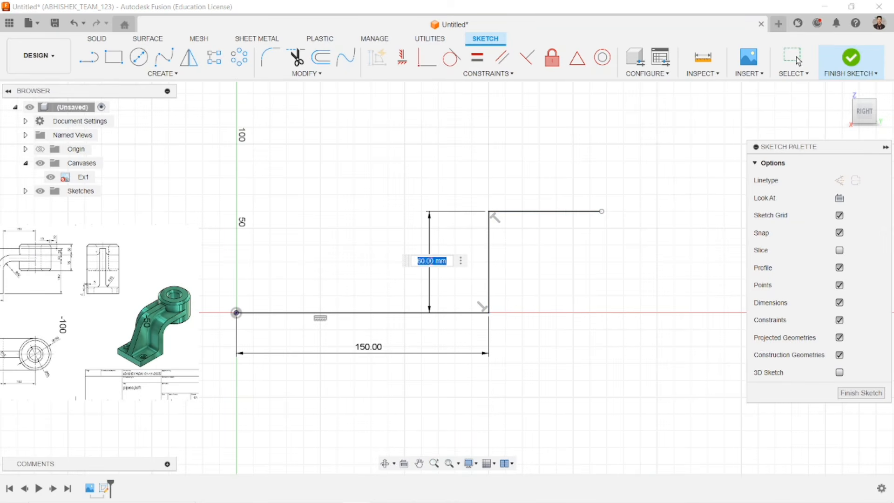
{"action": "type", "text": "150"}
{"action": "key", "text": "Return"}
- Dimension the upper horizontal line of the stepped profile to 150 mm
{"action": "scroll", "coordinate": [401, 236], "scroll_direction": "down", "scroll_amount": 3}
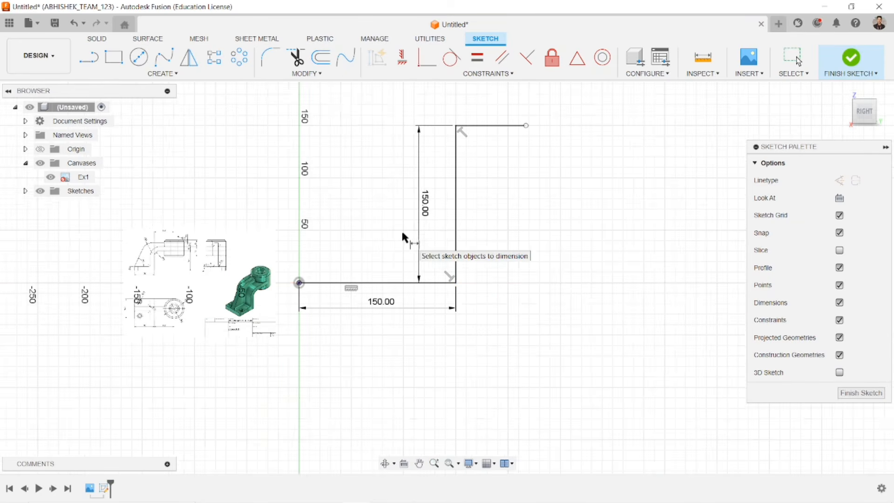
{"action": "left_click", "coordinate": [489, 129]}
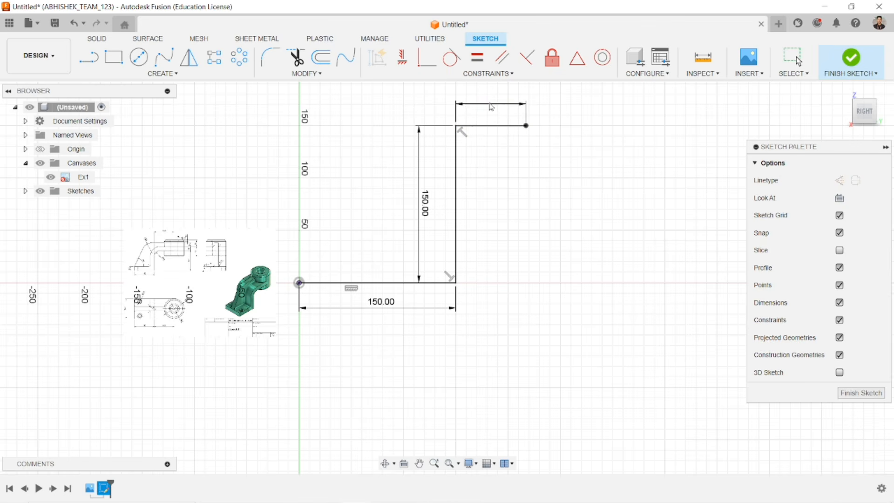
{"action": "left_click", "coordinate": [490, 104]}
{"action": "type", "text": "150"}
{"action": "key", "text": "Return"}
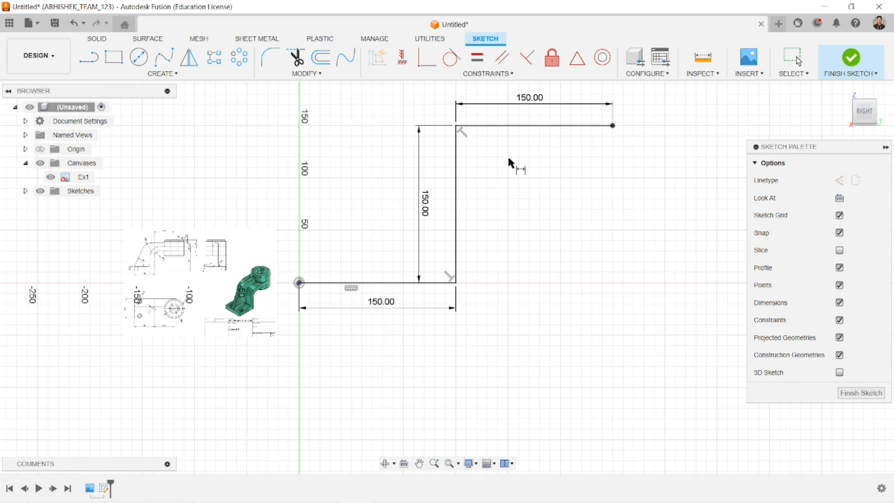
- Check the bend radius and thickness dimensions in the front view of the canvas drawing
{"action": "scroll", "coordinate": [507, 166], "scroll_direction": "down", "scroll_amount": 2}
{"action": "mouse_move", "coordinate": [504, 167]}
{"action": "middle_mouse_down"}
{"action": "mouse_move", "coordinate": [585, 208]}
{"action": "mouse_move", "coordinate": [557, 198]}
{"action": "middle_mouse_up"}
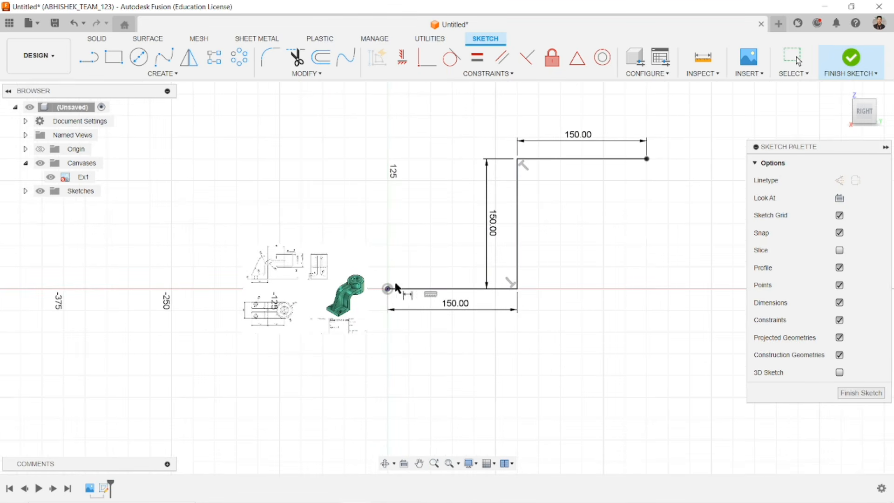
{"action": "scroll", "coordinate": [251, 264], "scroll_direction": "up", "scroll_amount": 3}
{"action": "scroll", "coordinate": [249, 262], "scroll_direction": "up", "scroll_amount": 10}
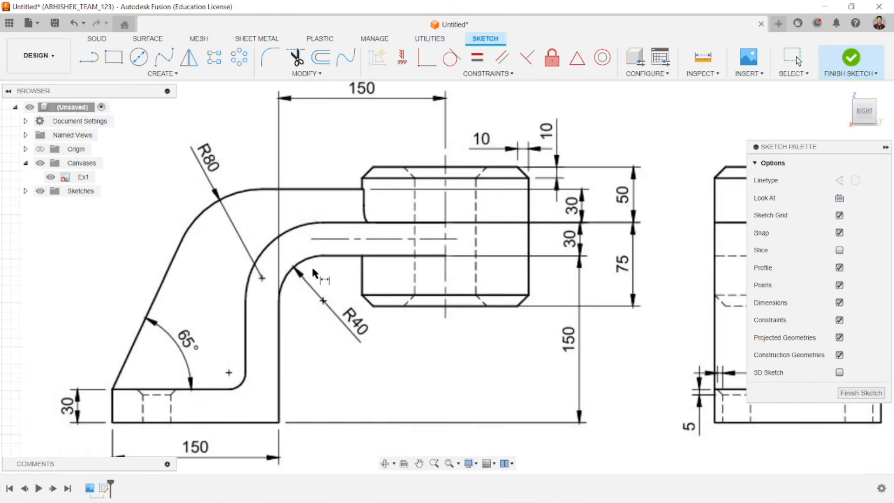
{"action": "scroll", "coordinate": [351, 266], "scroll_direction": "down", "scroll_amount": 8}
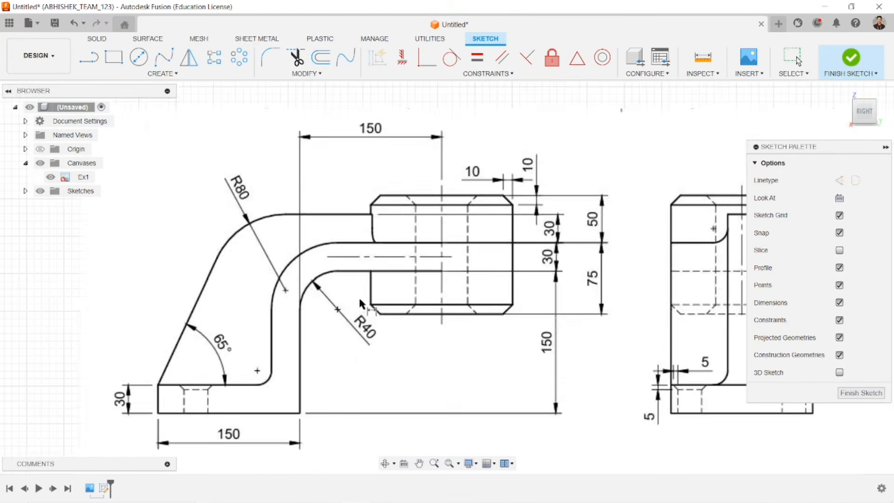
{"action": "scroll", "coordinate": [447, 295], "scroll_direction": "down", "scroll_amount": 2}
{"action": "middle_click_drag", "start_coordinate": [487, 297], "coordinate": [203, 221]}
{"action": "scroll", "coordinate": [439, 237], "scroll_direction": "down", "scroll_amount": 2}
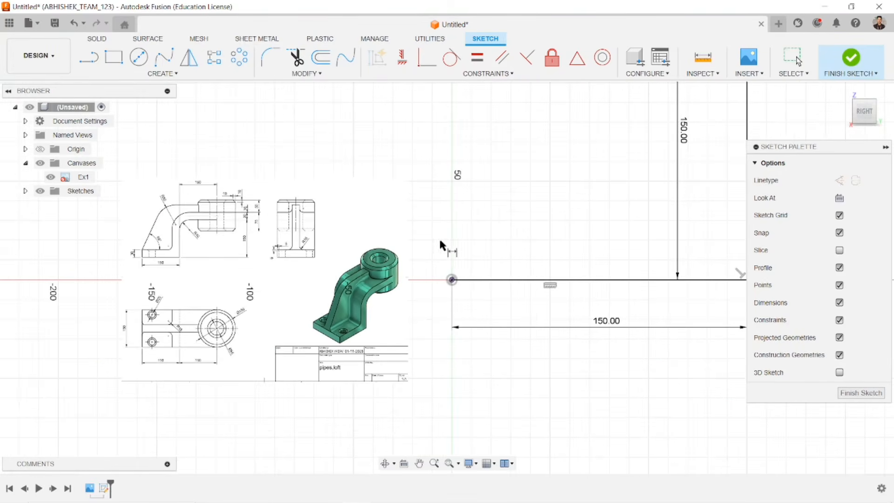
{"action": "middle_click_drag", "start_coordinate": [490, 234], "coordinate": [204, 315]}
{"action": "scroll", "coordinate": [464, 180], "scroll_direction": "down", "scroll_amount": 3}
{"action": "middle_click_drag", "start_coordinate": [447, 209], "coordinate": [379, 295]}
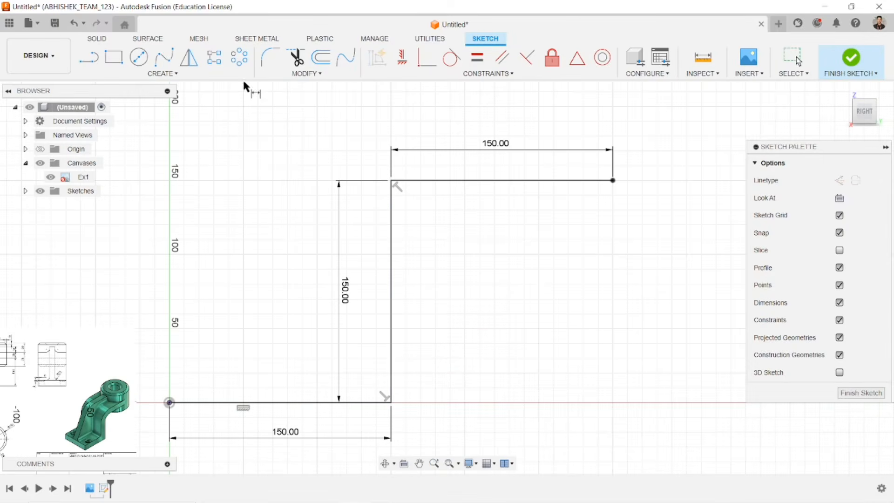
- Fillet the profile's upper corner with a 40 mm radius and move the vertical dimension clear of the sketch, beyond the origin
{"action": "left_click", "coordinate": [270, 57]}
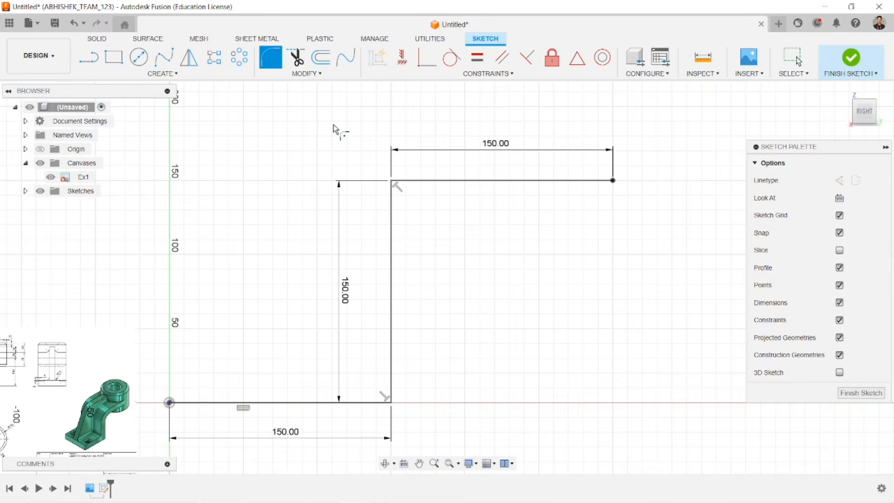
{"action": "left_click", "coordinate": [392, 181]}
{"action": "type", "text": "40"}
{"action": "key", "text": "Return"}
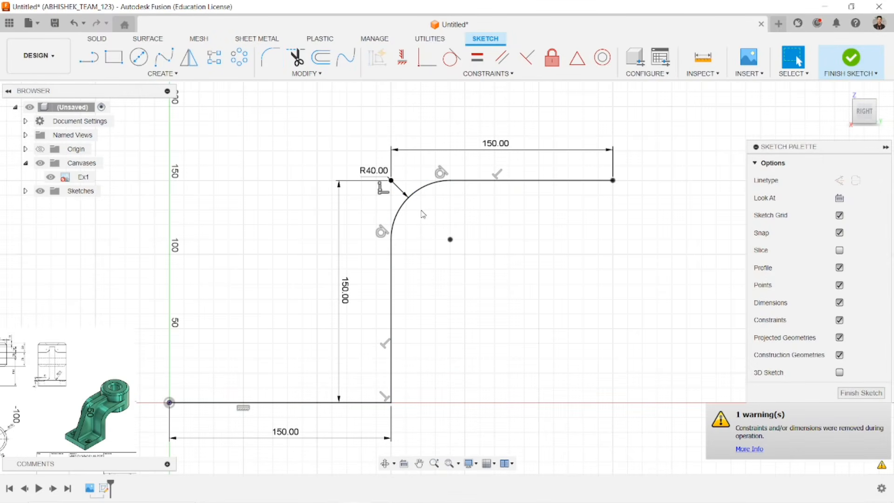
{"action": "scroll", "coordinate": [430, 217], "scroll_direction": "down", "scroll_amount": 1}
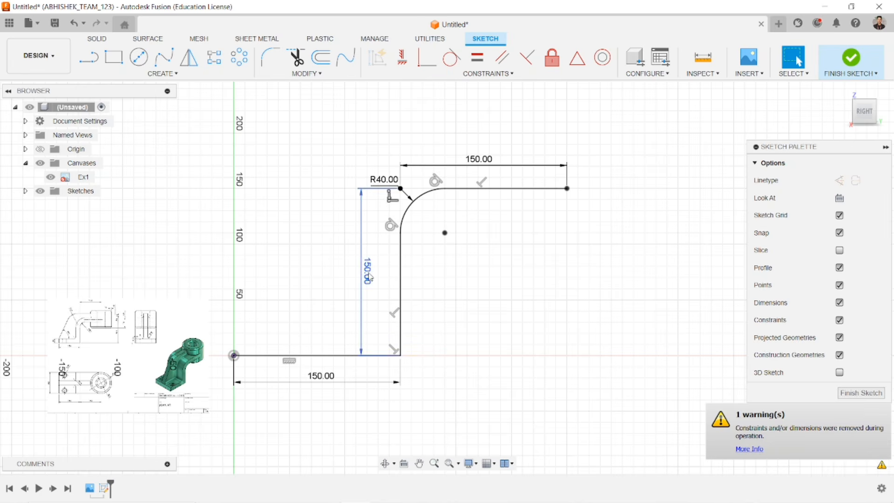
{"action": "left_click_drag", "start_coordinate": [266, 278], "coordinate": [203, 292]}
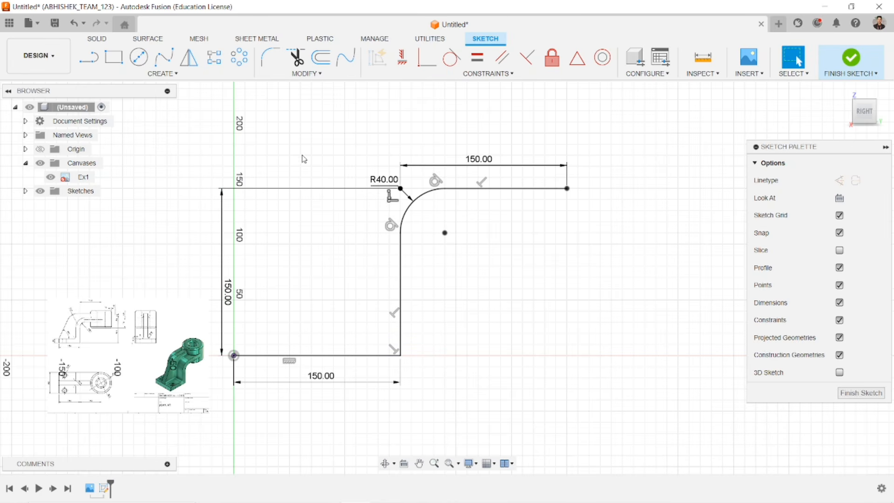
- Offset the whole stepped profile chain by -30 mm, placing the copy above the base and outside the bend
{"action": "left_click", "coordinate": [321, 57]}
{"action": "left_click", "coordinate": [401, 238]}
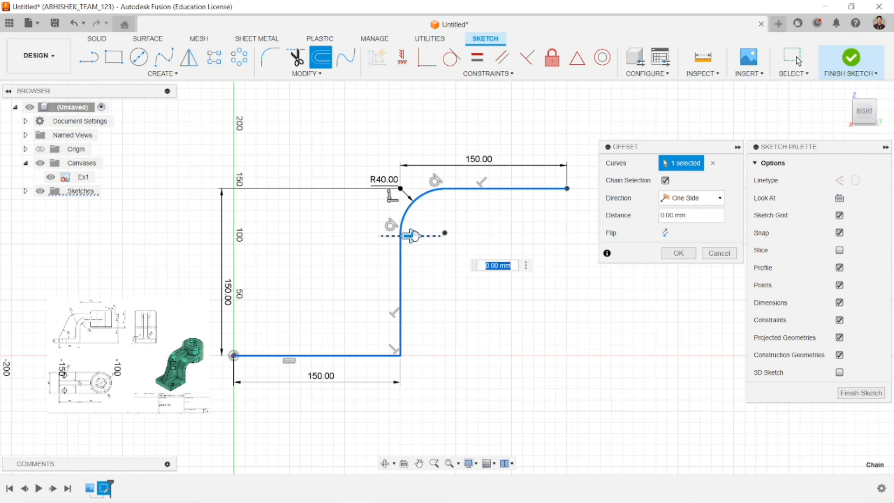
{"action": "left_click_drag", "start_coordinate": [413, 236], "coordinate": [354, 237]}
{"action": "key", "text": "BackSpace"}
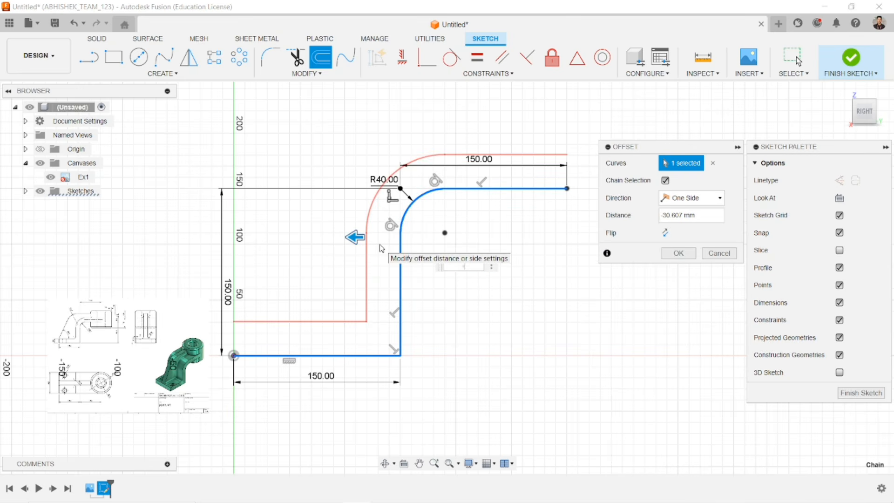
{"action": "type", "text": "-30"}
{"action": "key", "text": "Return"}
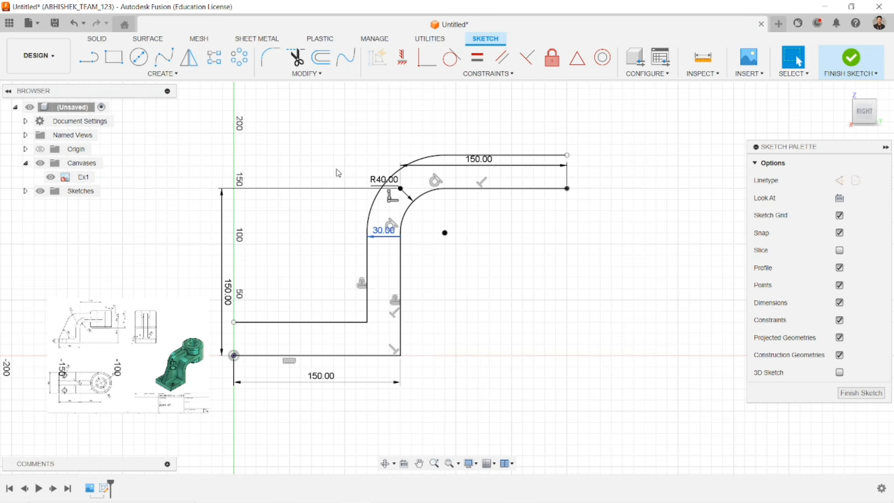
- Close the profile with straight lines joining the original and offset curves at the base end and the arm end
{"action": "left_click", "coordinate": [89, 57]}
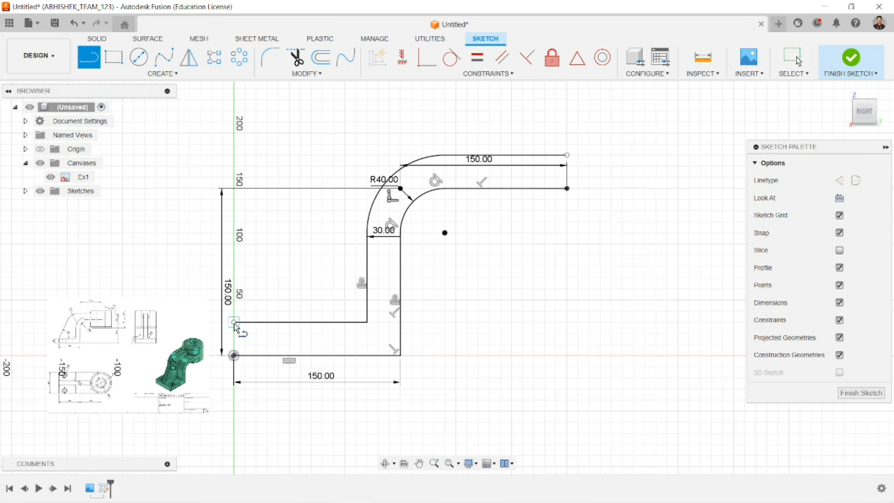
{"action": "left_click", "coordinate": [234, 322]}
{"action": "left_click", "coordinate": [234, 355]}
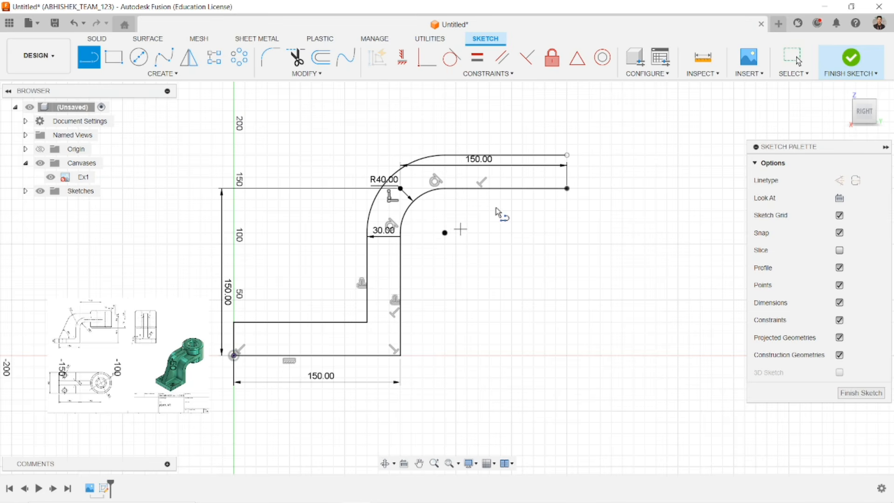
{"action": "left_click", "coordinate": [567, 155]}
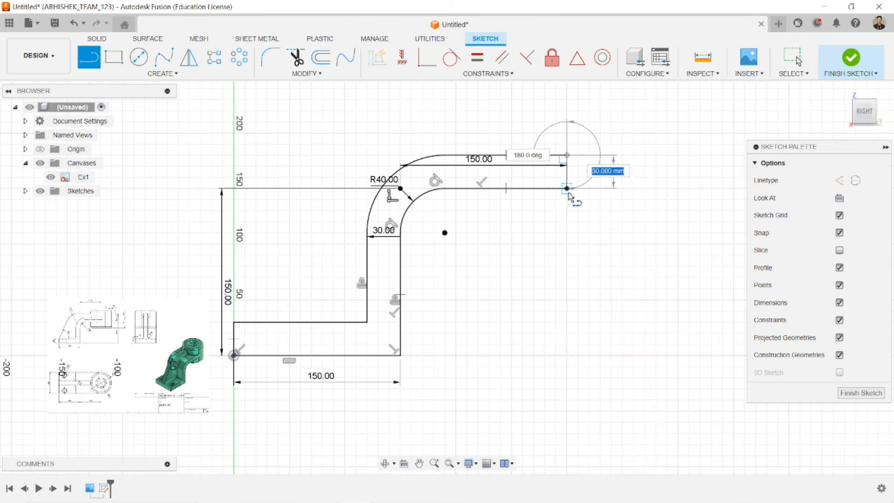
{"action": "left_click", "coordinate": [567, 188]}
{"action": "scroll", "coordinate": [545, 243], "scroll_direction": "down", "scroll_amount": 3}
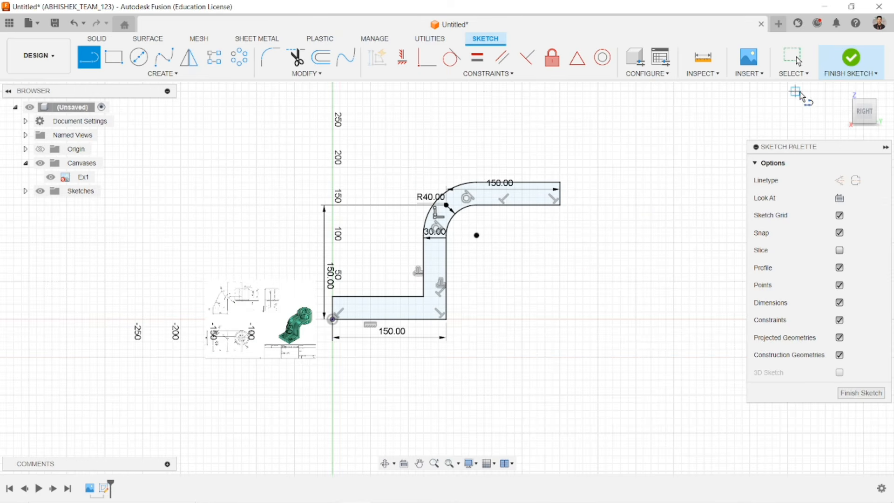
{"action": "mouse_move", "coordinate": [843, 92]}
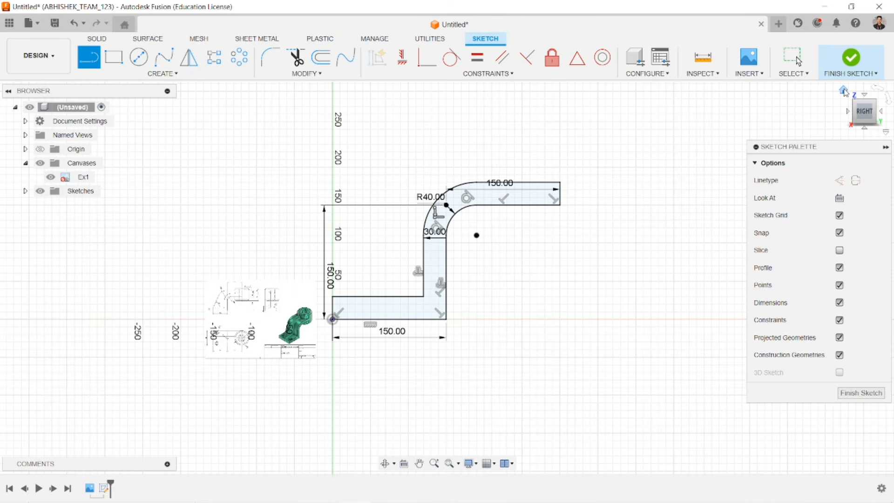
{"action": "key", "text": "Escape"}
- Check the bracket's width dimension in the top view of the canvas drawing and compare it with the sketched profile
{"action": "left_click", "coordinate": [844, 92]}
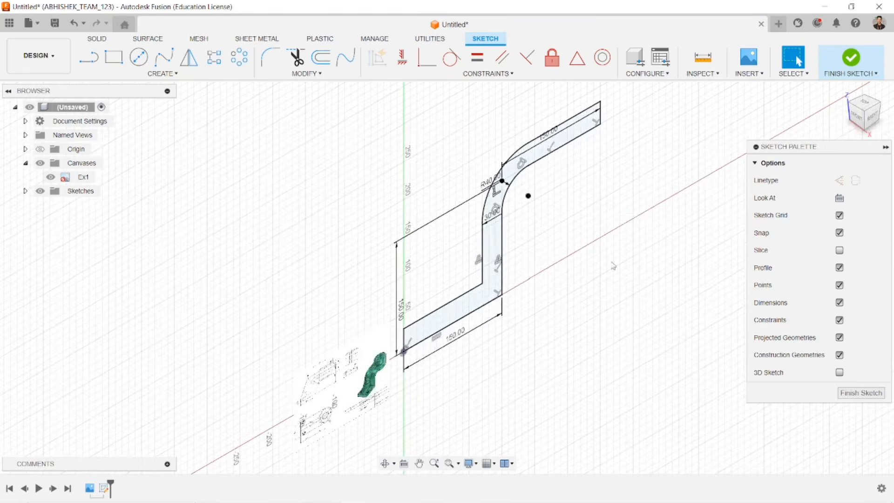
{"action": "scroll", "coordinate": [527, 263], "scroll_direction": "down", "scroll_amount": 1}
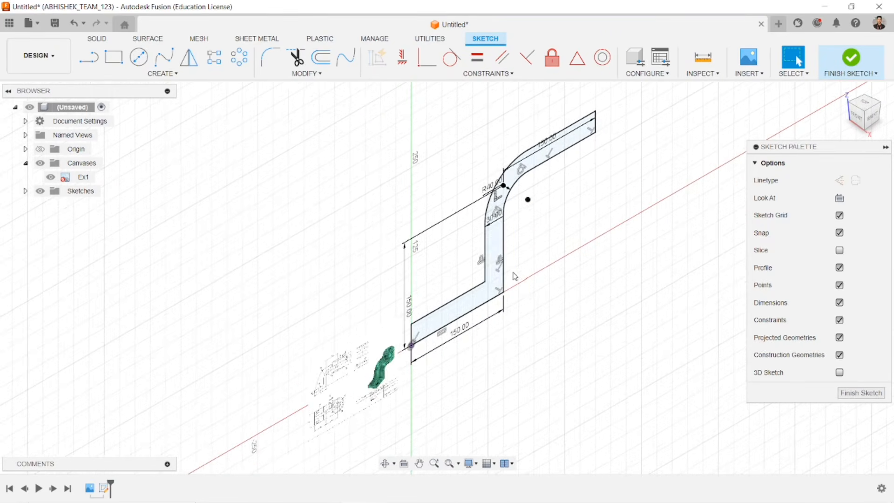
{"action": "scroll", "coordinate": [514, 276], "scroll_direction": "down", "scroll_amount": 1}
{"action": "scroll", "coordinate": [337, 298], "scroll_direction": "down", "scroll_amount": 1}
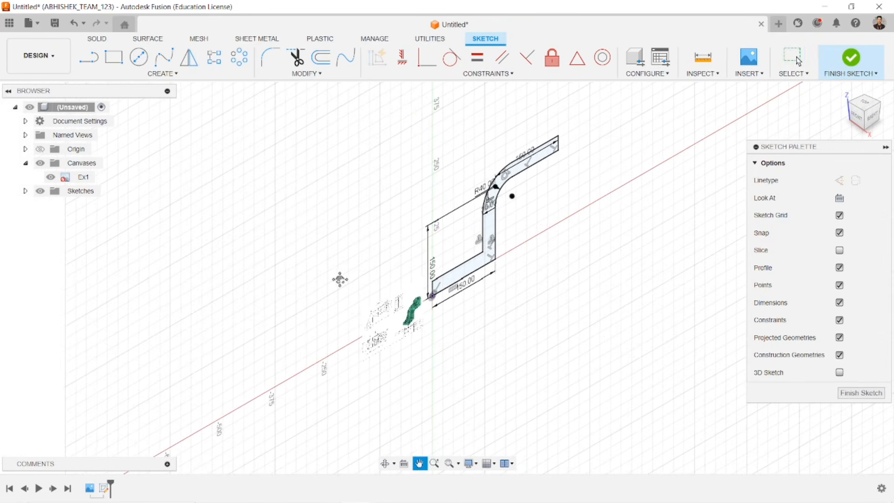
{"action": "left_click", "coordinate": [873, 115]}
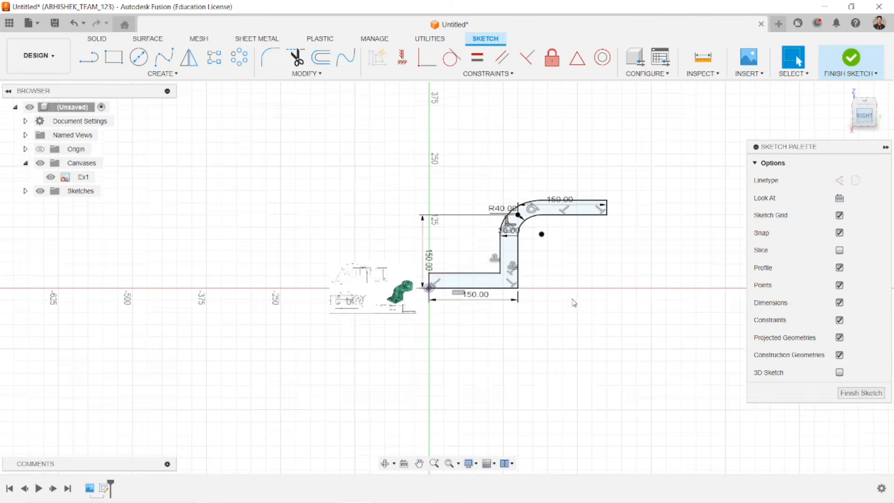
{"action": "scroll", "coordinate": [410, 300], "scroll_direction": "up", "scroll_amount": 8}
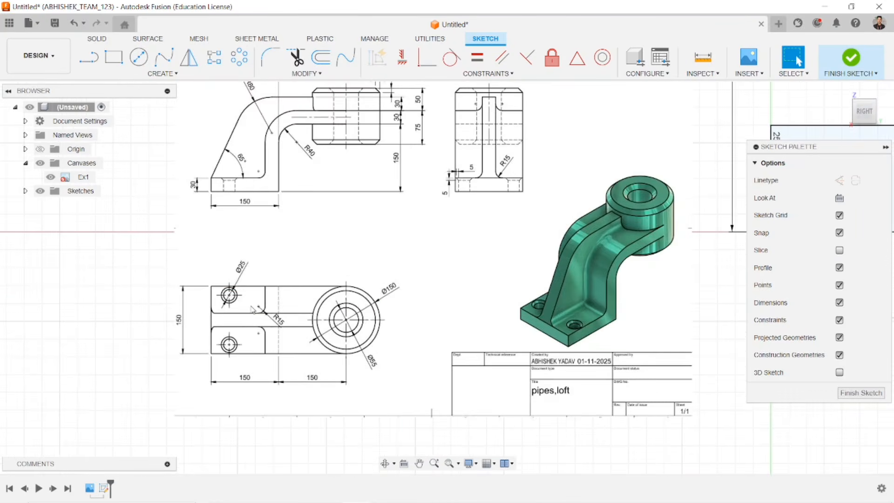
{"action": "scroll", "coordinate": [252, 310], "scroll_direction": "up", "scroll_amount": 2}
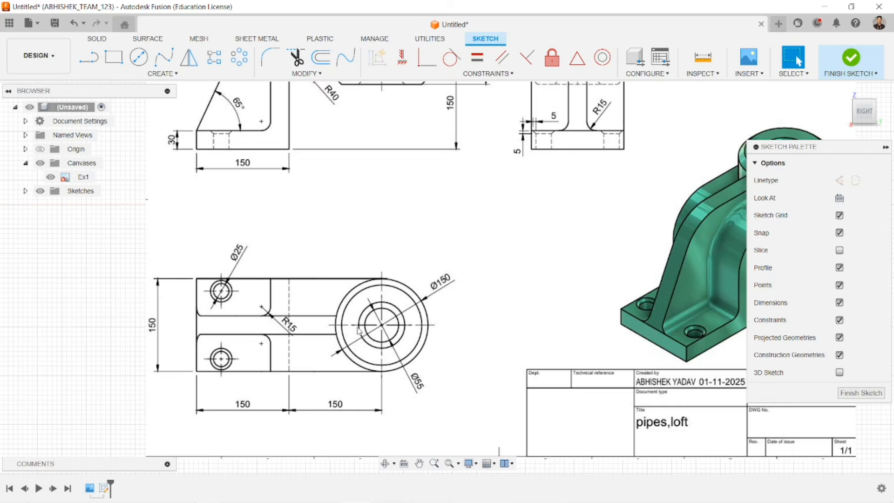
{"action": "scroll", "coordinate": [509, 320], "scroll_direction": "down", "scroll_amount": 5}
{"action": "middle_click_drag", "start_coordinate": [459, 287], "coordinate": [215, 295]}
{"action": "middle_click_drag", "start_coordinate": [561, 251], "coordinate": [323, 350]}
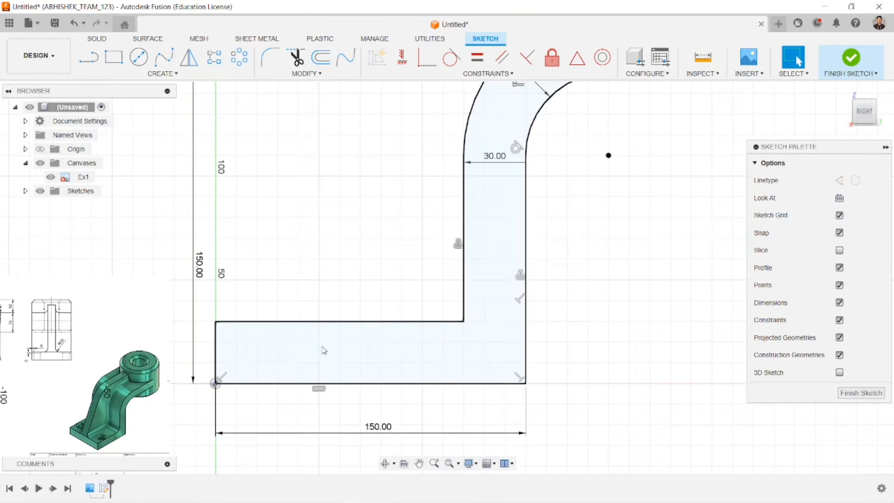
{"action": "scroll", "coordinate": [508, 226], "scroll_direction": "down", "scroll_amount": 7}
{"action": "scroll", "coordinate": [527, 217], "scroll_direction": "down", "scroll_amount": 1}
{"action": "middle_click_drag", "start_coordinate": [528, 217], "coordinate": [479, 267]}
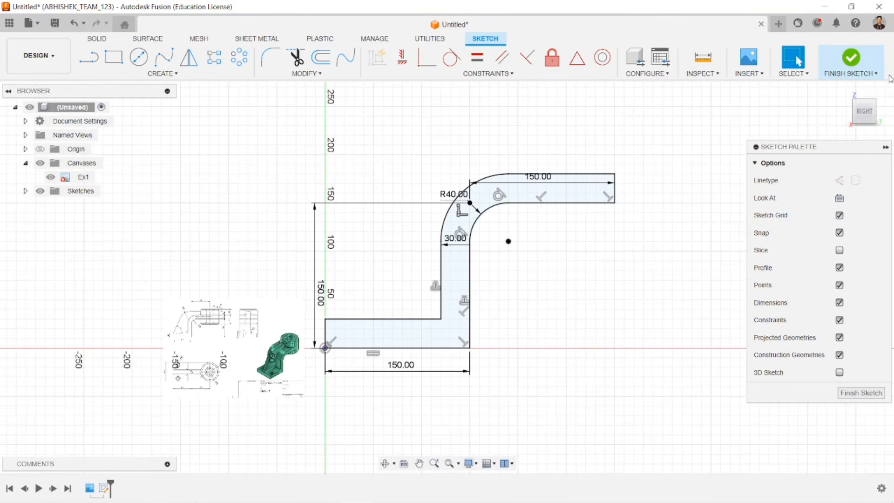
- Finish the sketch and extrude the closed stepped profile 150 mm to one side as a new body
{"action": "left_click", "coordinate": [844, 93]}
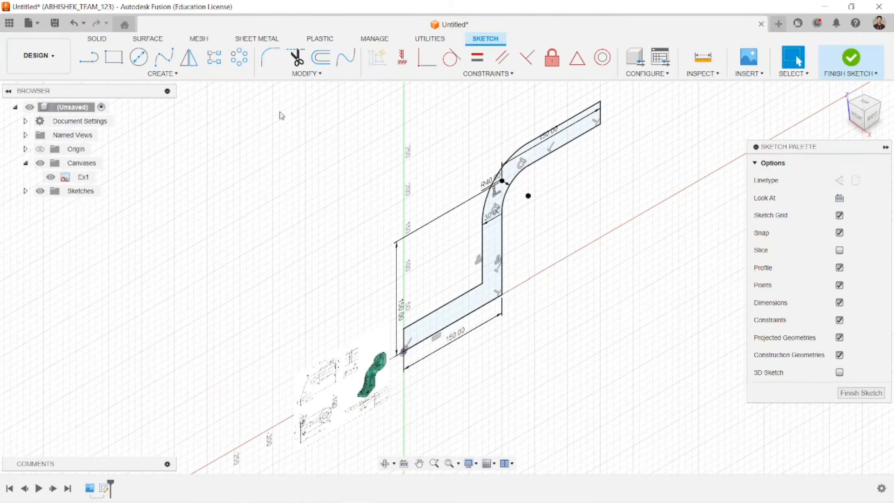
{"action": "left_click", "coordinate": [850, 60]}
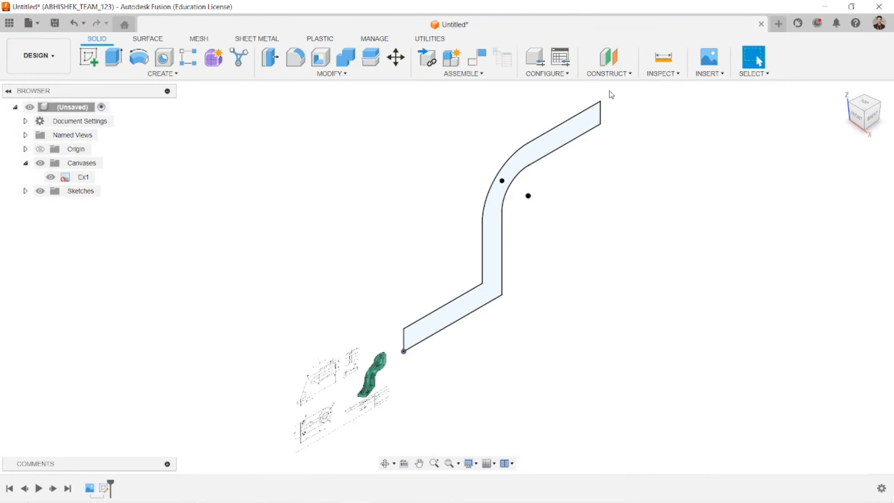
{"action": "left_click", "coordinate": [107, 56]}
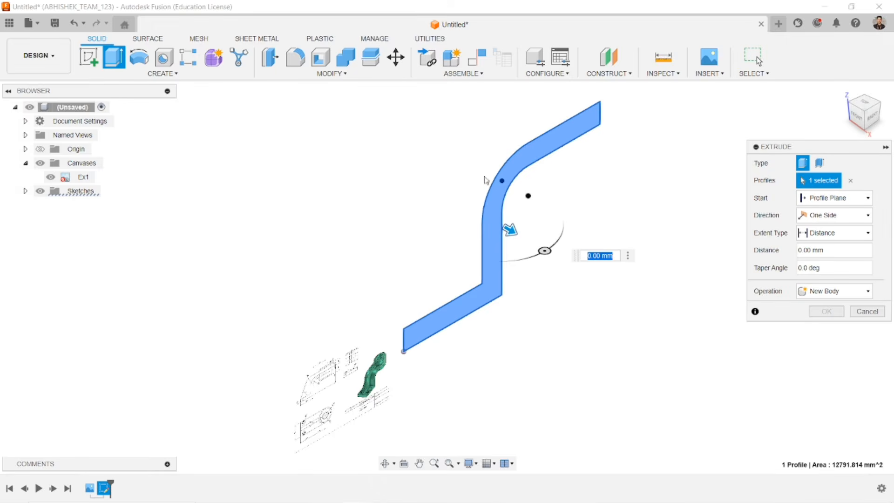
{"action": "left_click_drag", "start_coordinate": [520, 228], "coordinate": [582, 272]}
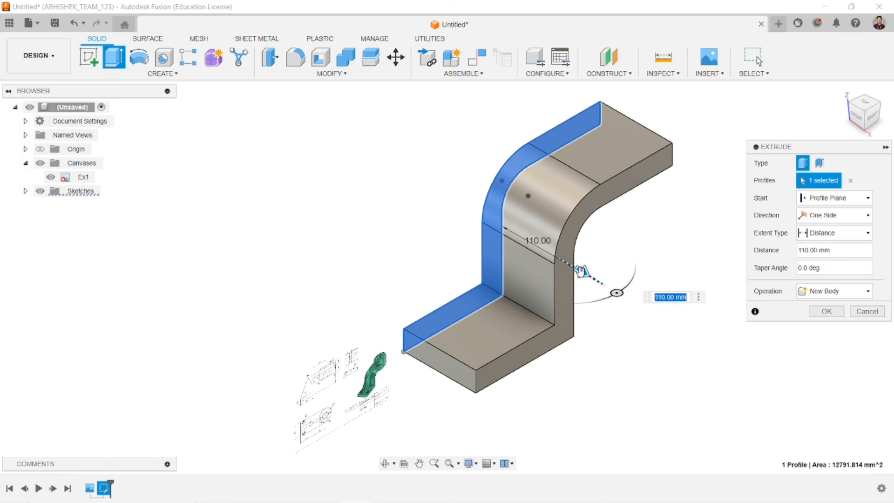
{"action": "type", "text": "150"}
{"action": "key", "text": "Return"}
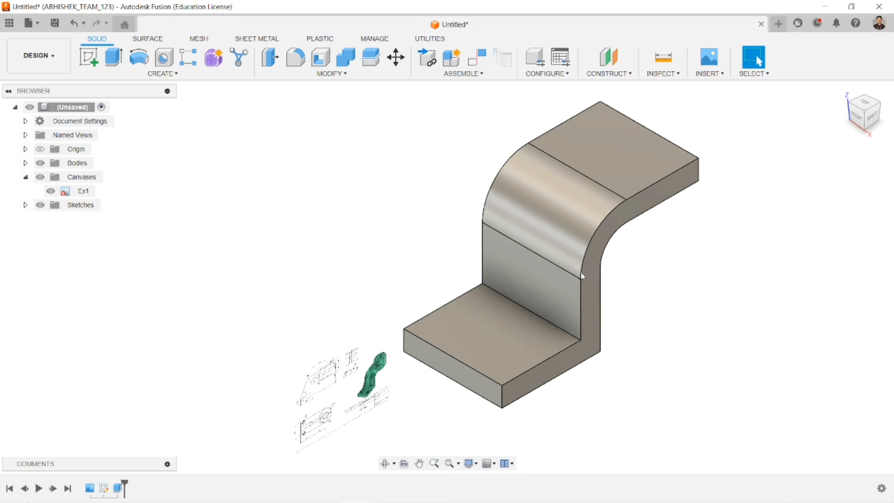
- Examine the cylindrical boss at the arm's end in the isometric and top views of the canvas drawing, including its diameters
{"action": "scroll", "coordinate": [581, 272], "scroll_direction": "down", "scroll_amount": 3}
{"action": "middle_click_drag", "start_coordinate": [580, 272], "coordinate": [539, 278]}
{"action": "key", "text": "Escape"}
{"action": "scroll", "coordinate": [748, 189], "scroll_direction": "up", "scroll_amount": 3}
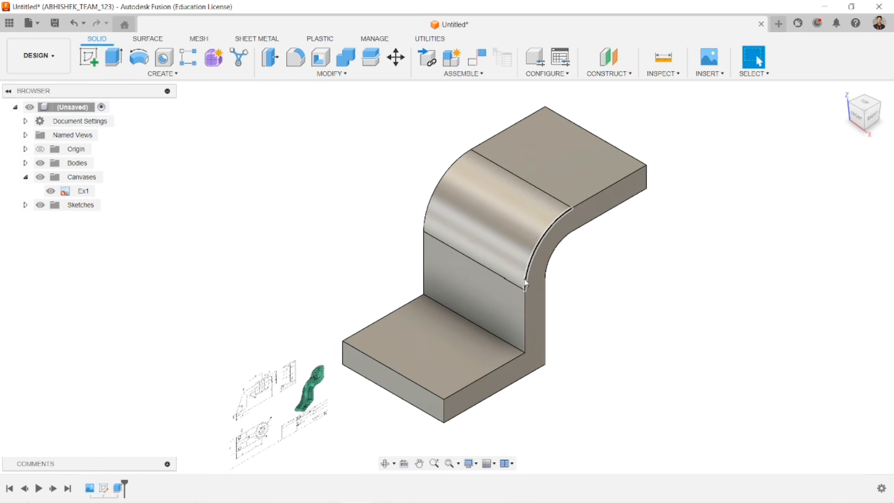
{"action": "left_click", "coordinate": [872, 114]}
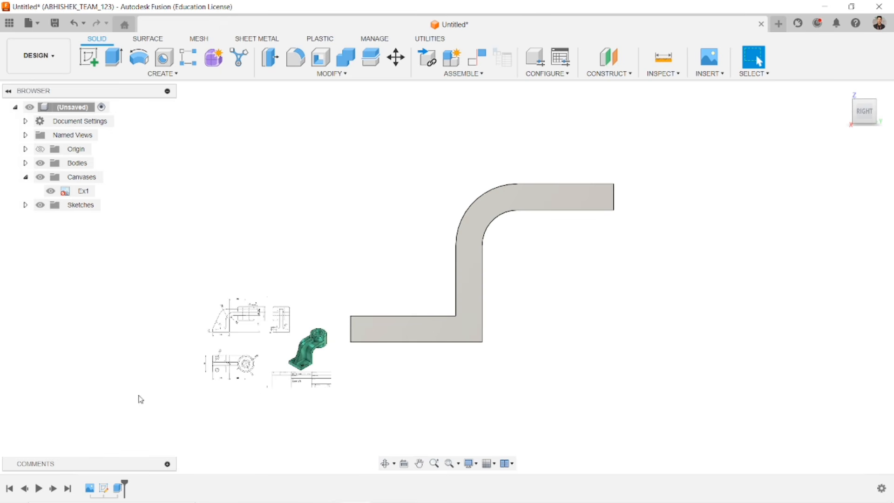
{"action": "scroll", "coordinate": [275, 353], "scroll_direction": "up", "scroll_amount": 5}
{"action": "scroll", "coordinate": [275, 352], "scroll_direction": "up", "scroll_amount": 1}
{"action": "mouse_move", "coordinate": [275, 352]}
{"action": "middle_mouse_down"}
{"action": "mouse_move", "coordinate": [361, 248]}
{"action": "mouse_move", "coordinate": [360, 261]}
{"action": "middle_mouse_up"}
{"action": "scroll", "coordinate": [552, 265], "scroll_direction": "up", "scroll_amount": 5}
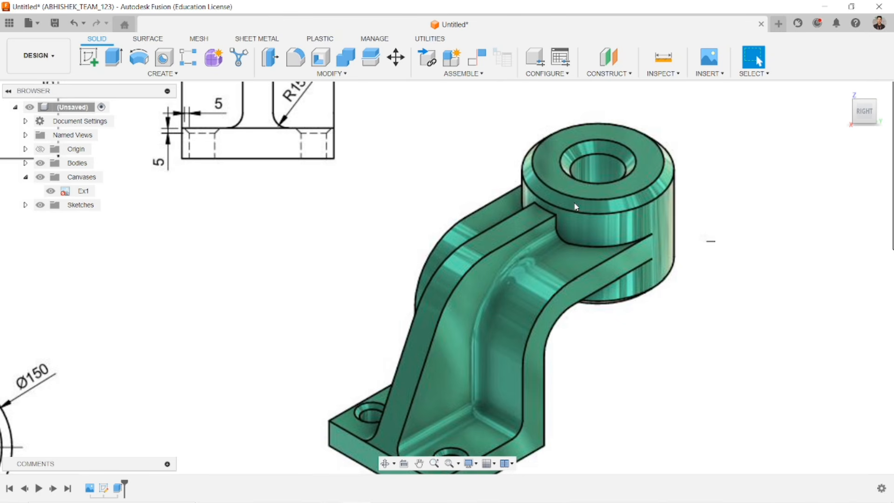
{"action": "scroll", "coordinate": [592, 179], "scroll_direction": "down", "scroll_amount": 3}
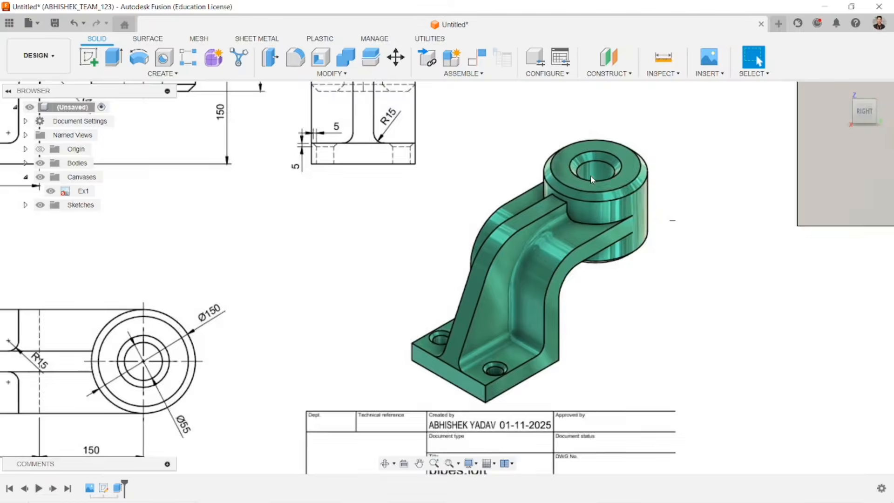
{"action": "scroll", "coordinate": [369, 275], "scroll_direction": "up", "scroll_amount": 3}
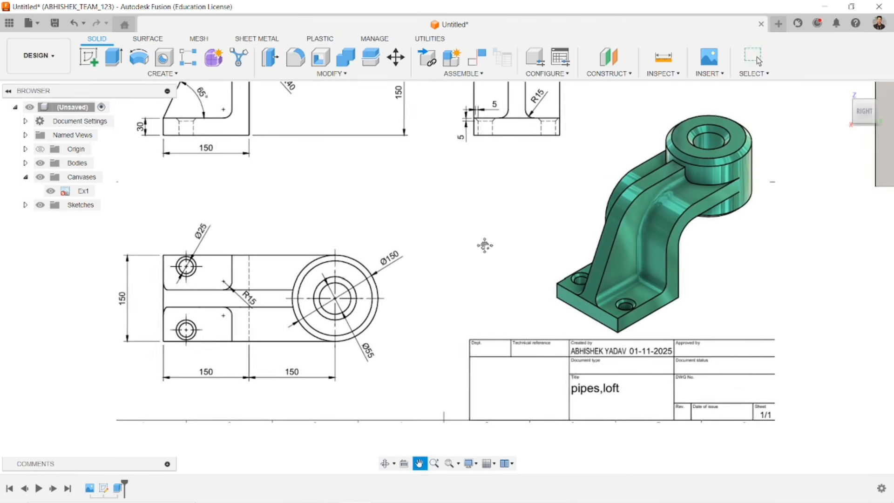
{"action": "scroll", "coordinate": [349, 274], "scroll_direction": "up", "scroll_amount": 3}
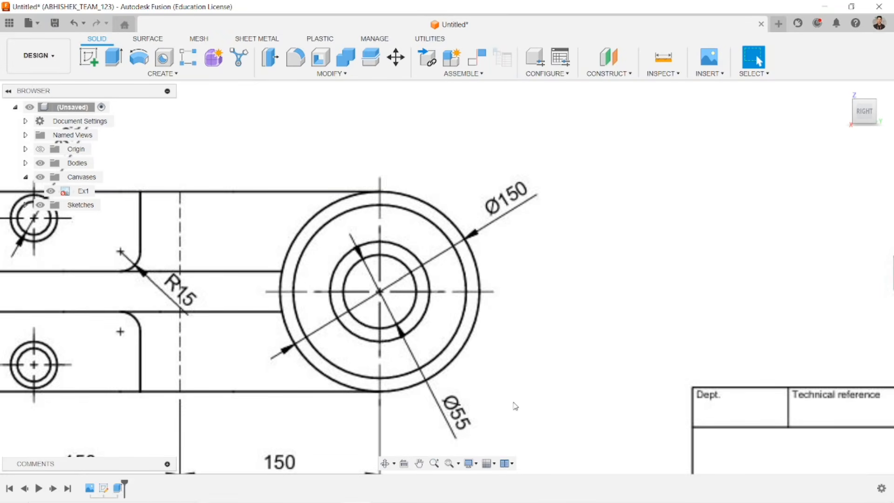
{"action": "scroll", "coordinate": [524, 370], "scroll_direction": "down", "scroll_amount": 5}
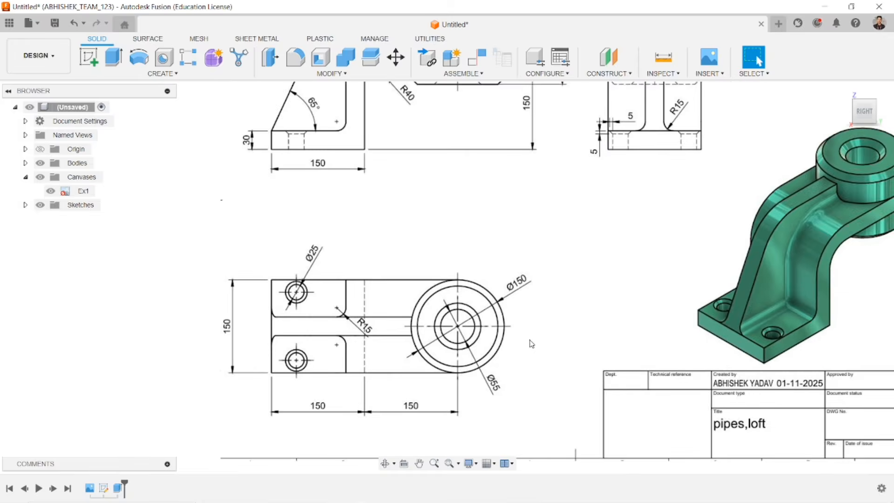
{"action": "middle_click_drag", "start_coordinate": [563, 315], "coordinate": [422, 345]}
{"action": "left_click_drag", "start_coordinate": [448, 319], "coordinate": [294, 342]}
{"action": "key", "text": "Escape"}
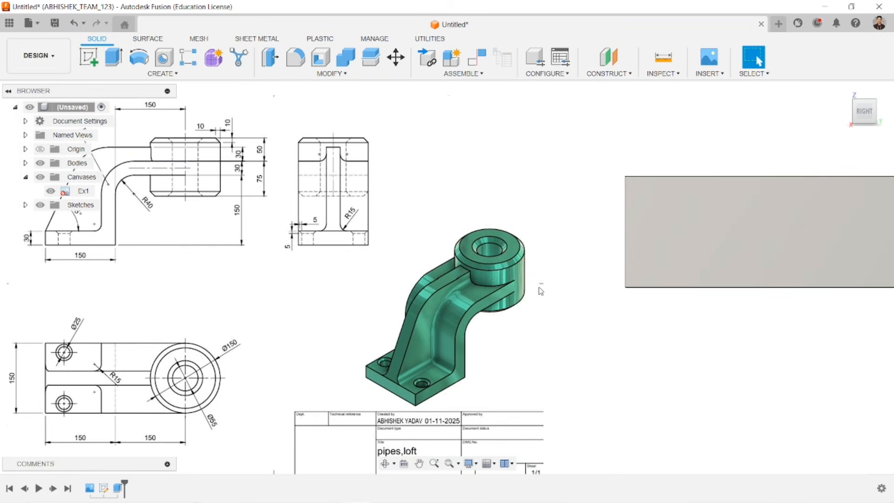
{"action": "middle_click_drag", "start_coordinate": [525, 283], "coordinate": [389, 289]}
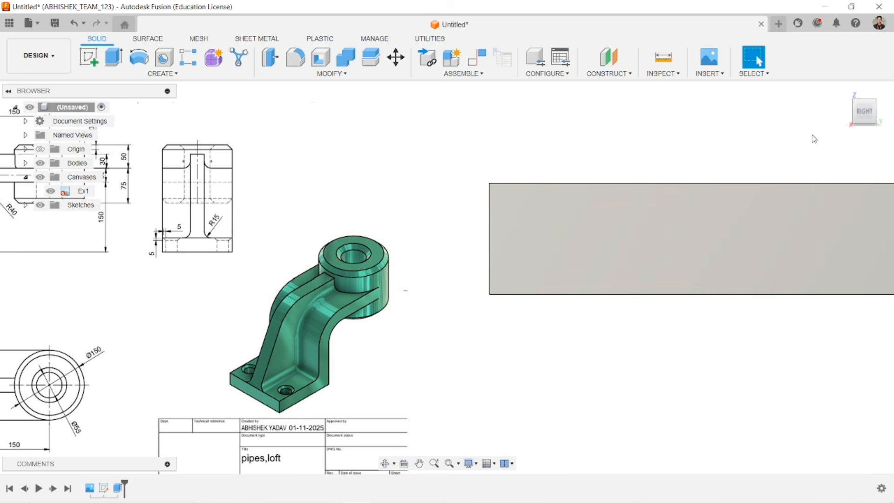
- Start a sketch on the flat top face of the bracket's upper arm
{"action": "left_click", "coordinate": [845, 91]}
{"action": "scroll", "coordinate": [608, 211], "scroll_direction": "up", "scroll_amount": 2}
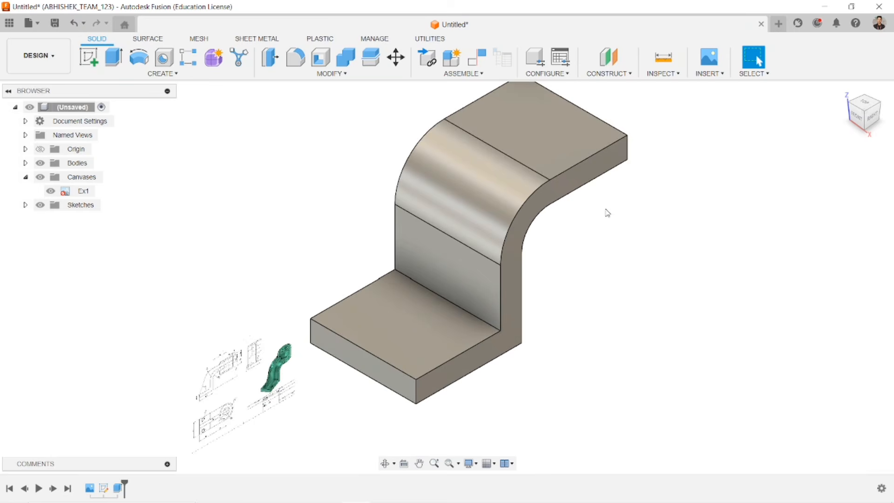
{"action": "middle_click_drag", "start_coordinate": [551, 113], "coordinate": [526, 167]}
{"action": "scroll", "coordinate": [528, 167], "scroll_direction": "up", "scroll_amount": 2}
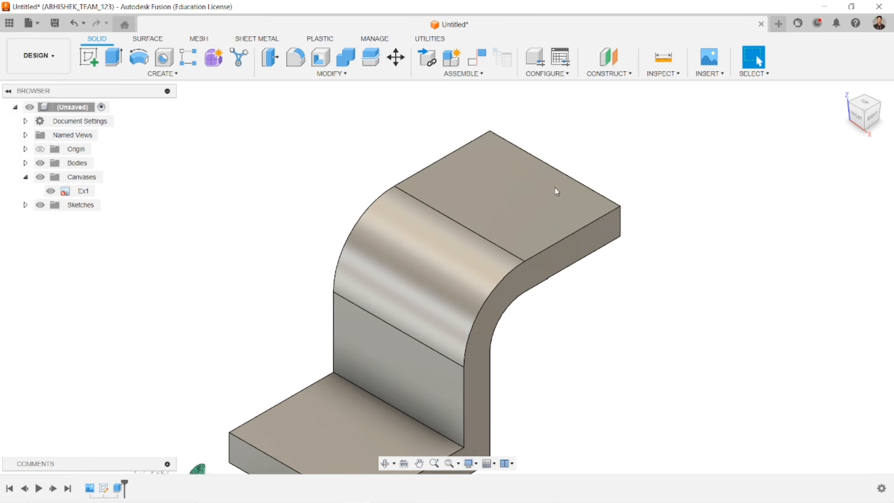
{"action": "left_click", "coordinate": [528, 190]}
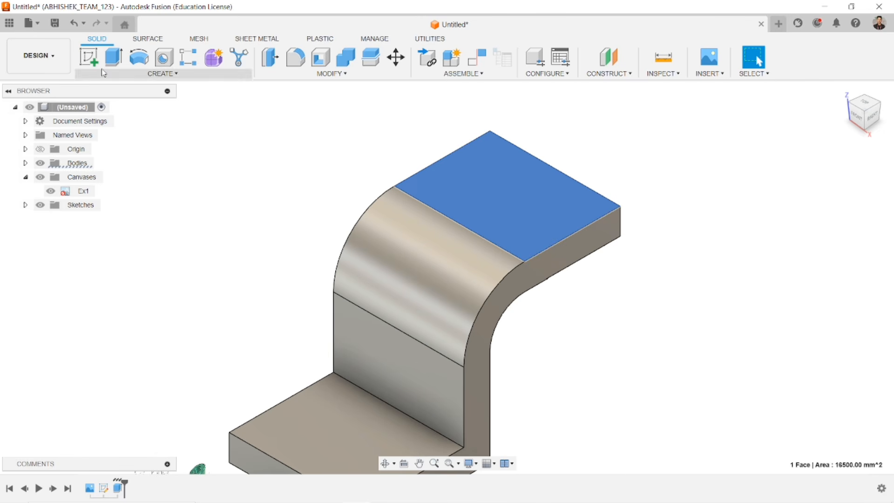
{"action": "left_click", "coordinate": [88, 57]}
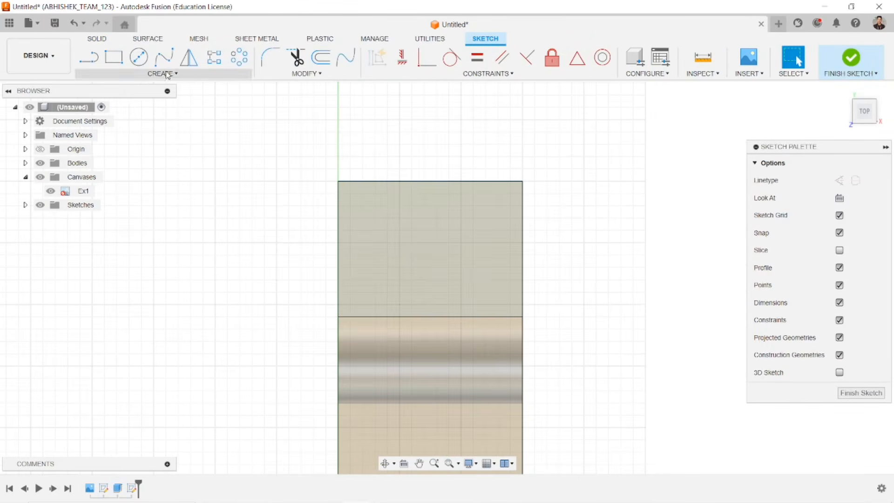
- Draw a 150 mm diameter circle centred on the midpoint of the arm's end edge
{"action": "key", "text": "c"}
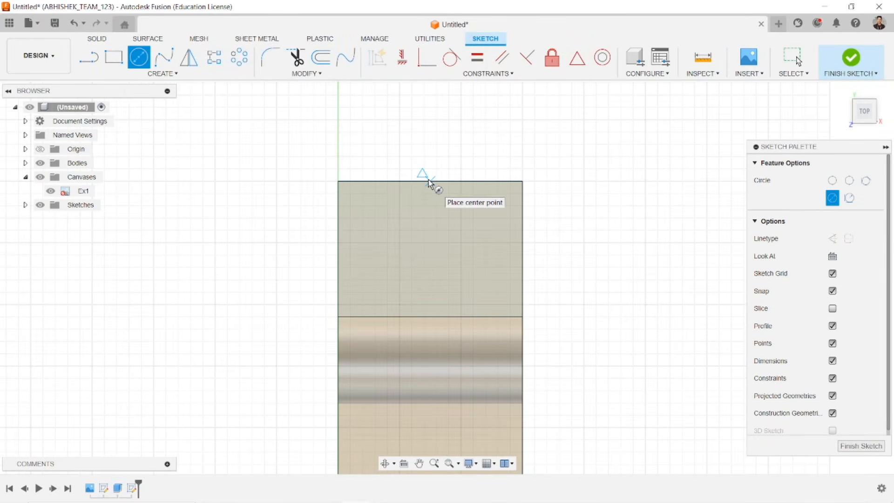
{"action": "left_click", "coordinate": [430, 181]}
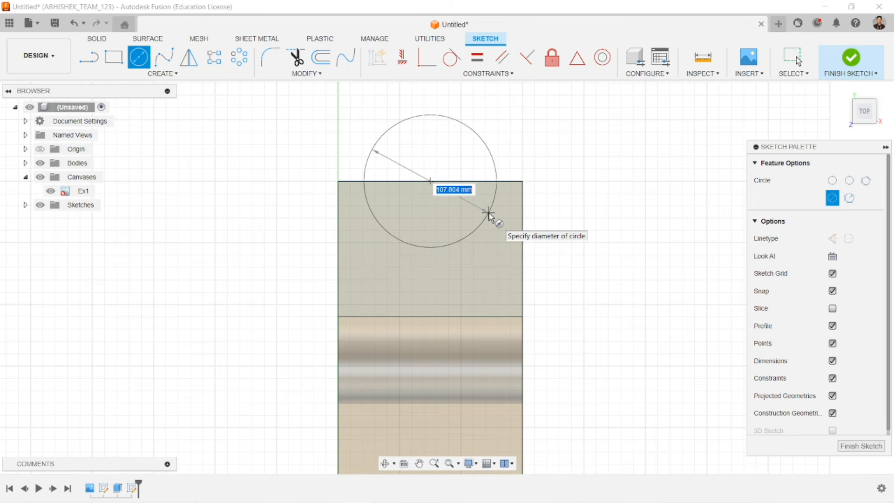
{"action": "type", "text": "150"}
{"action": "key", "text": "Return"}
{"action": "key", "text": "Escape"}
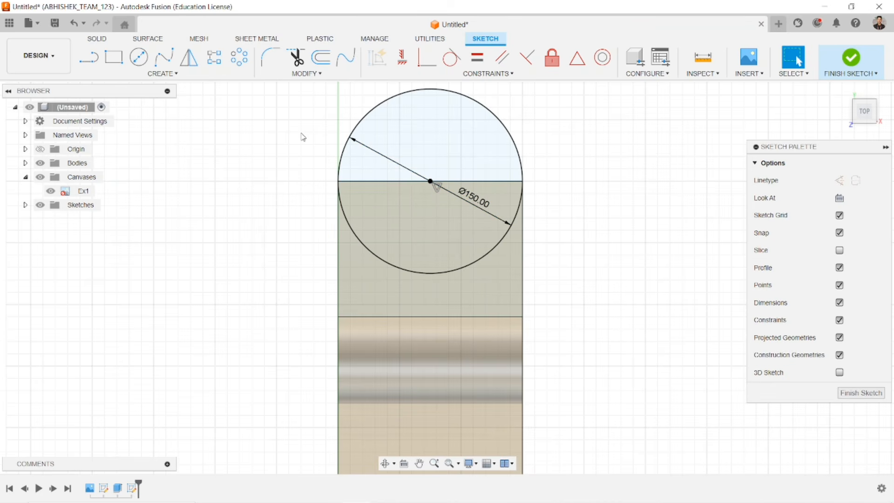
- Add a concentric 55 mm diameter circle inside the 150 mm circle and finish the sketch
{"action": "left_click", "coordinate": [139, 56]}
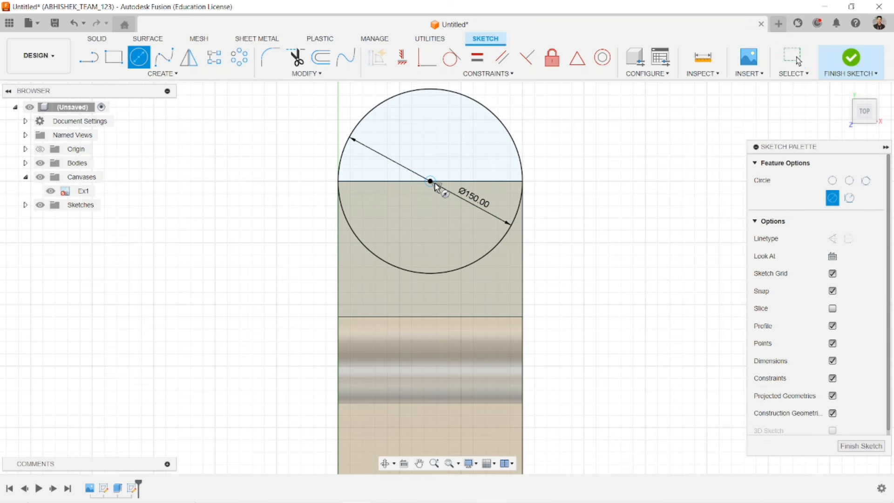
{"action": "left_click", "coordinate": [435, 184]}
{"action": "type", "text": "55"}
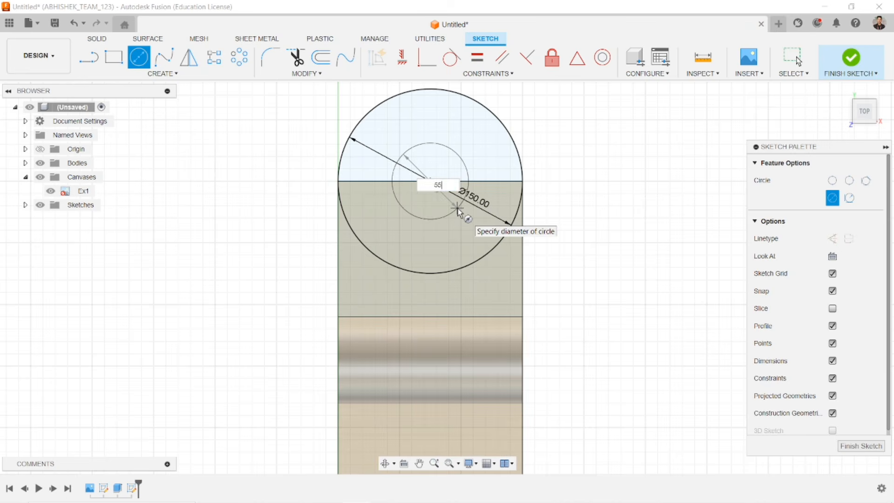
{"action": "key", "text": "Return"}
{"action": "key", "text": "Escape"}
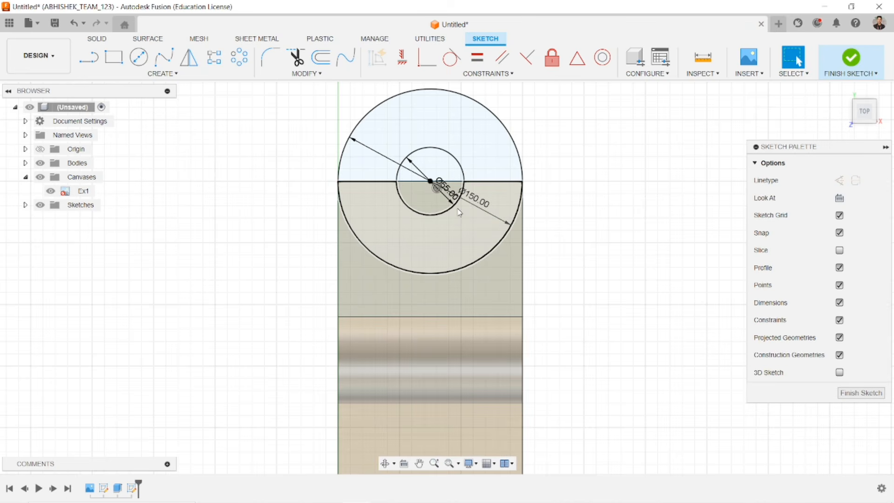
{"action": "left_click", "coordinate": [846, 91]}
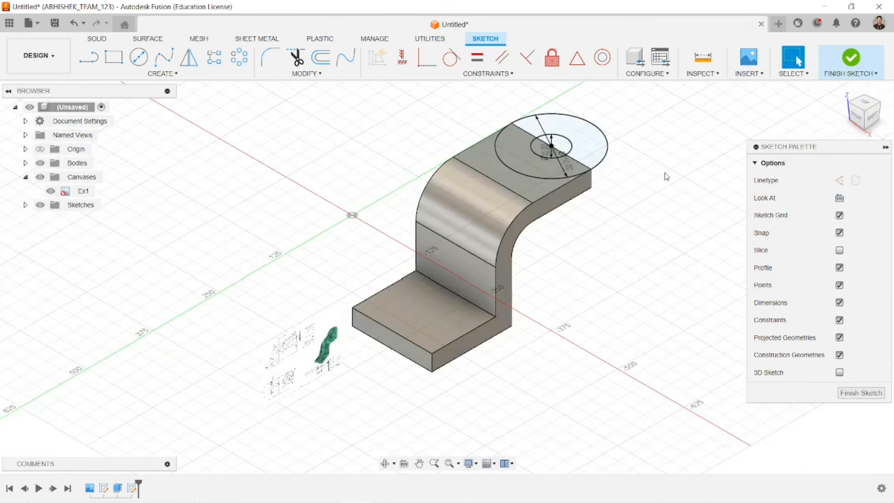
{"action": "middle_click_drag", "start_coordinate": [625, 161], "coordinate": [558, 228]}
{"action": "scroll", "coordinate": [464, 213], "scroll_direction": "up", "scroll_amount": 3}
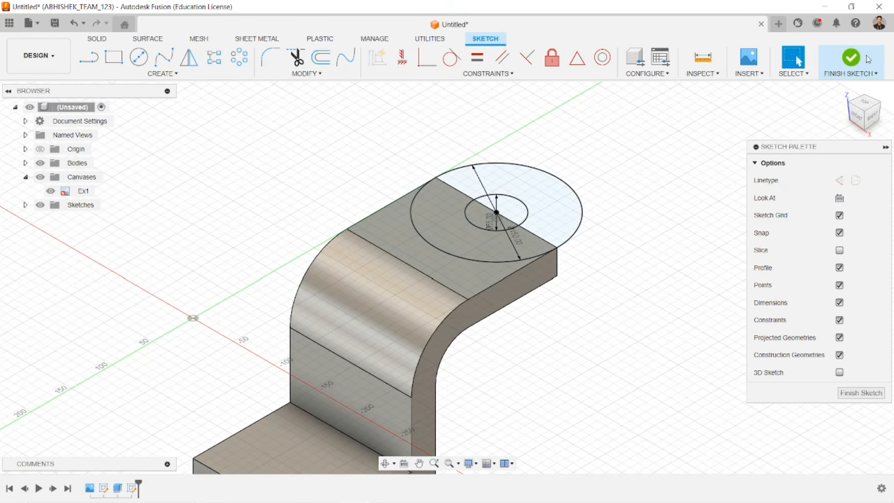
{"action": "scroll", "coordinate": [636, 209], "scroll_direction": "down", "scroll_amount": 5}
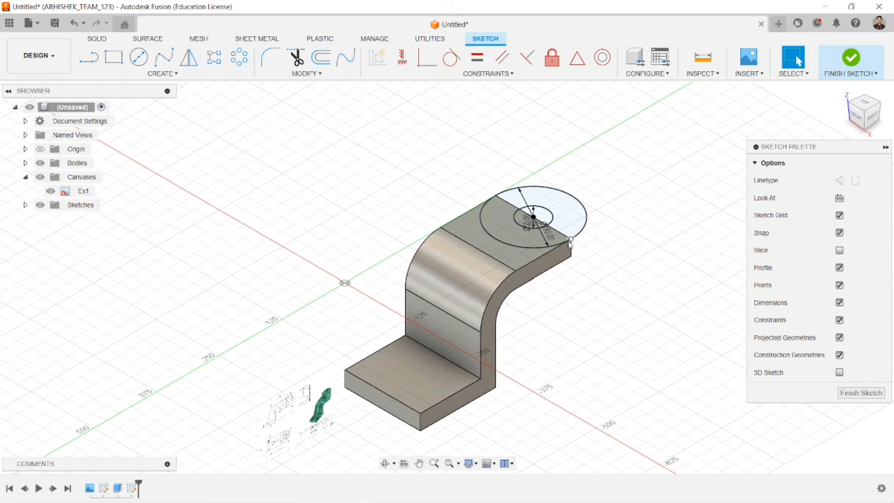
{"action": "left_click", "coordinate": [837, 73]}
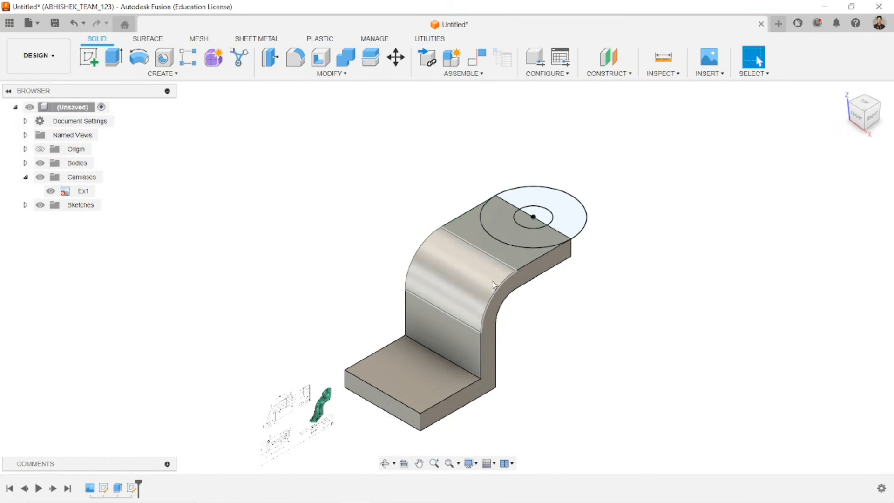
- Examine the boss's height dimensions above and below the arm's top face in the front view, and its shape in the isometric view
{"action": "scroll", "coordinate": [491, 277], "scroll_direction": "up", "scroll_amount": 2}
{"action": "middle_click_drag", "start_coordinate": [491, 277], "coordinate": [529, 226]}
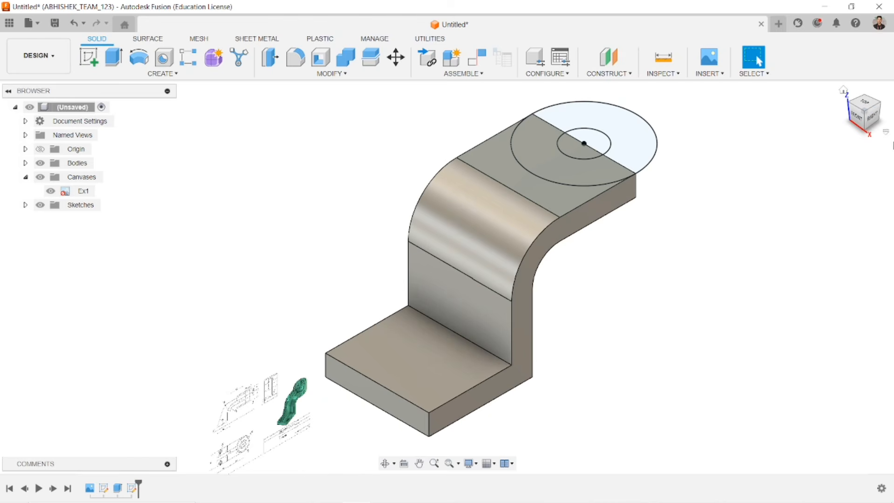
{"action": "left_click", "coordinate": [874, 121]}
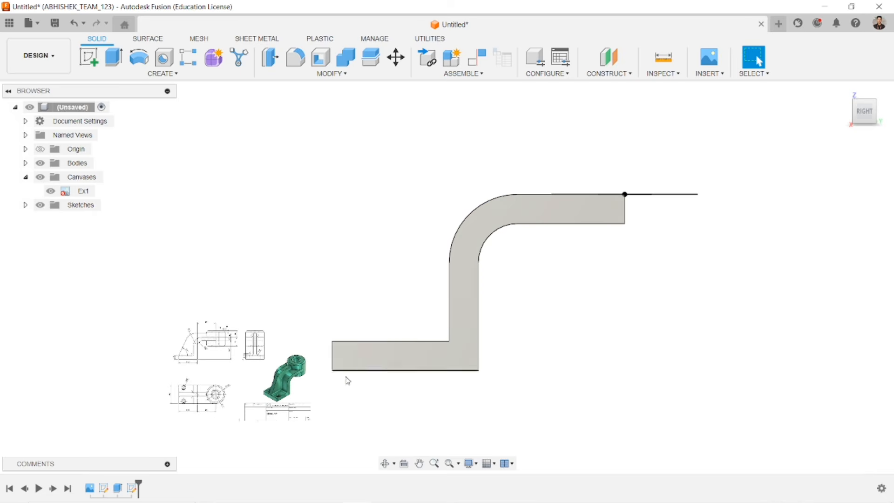
{"action": "scroll", "coordinate": [345, 379], "scroll_direction": "up", "scroll_amount": 5}
{"action": "middle_click_drag", "start_coordinate": [268, 360], "coordinate": [447, 278]}
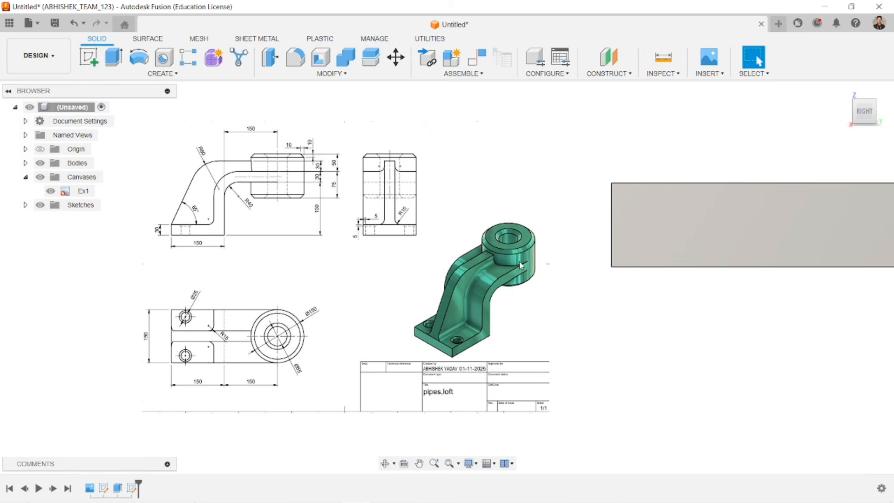
{"action": "scroll", "coordinate": [317, 214], "scroll_direction": "up", "scroll_amount": 5}
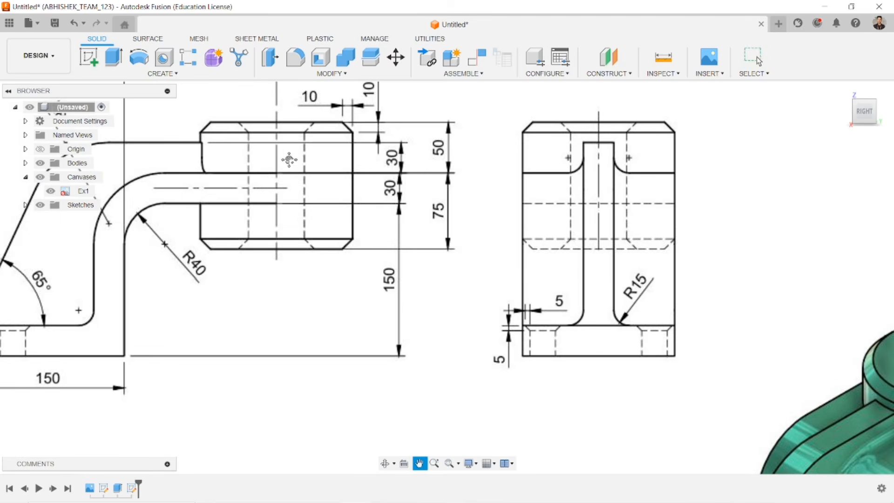
{"action": "middle_click_drag", "start_coordinate": [289, 158], "coordinate": [282, 209]}
{"action": "scroll", "coordinate": [282, 208], "scroll_direction": "up", "scroll_amount": 2}
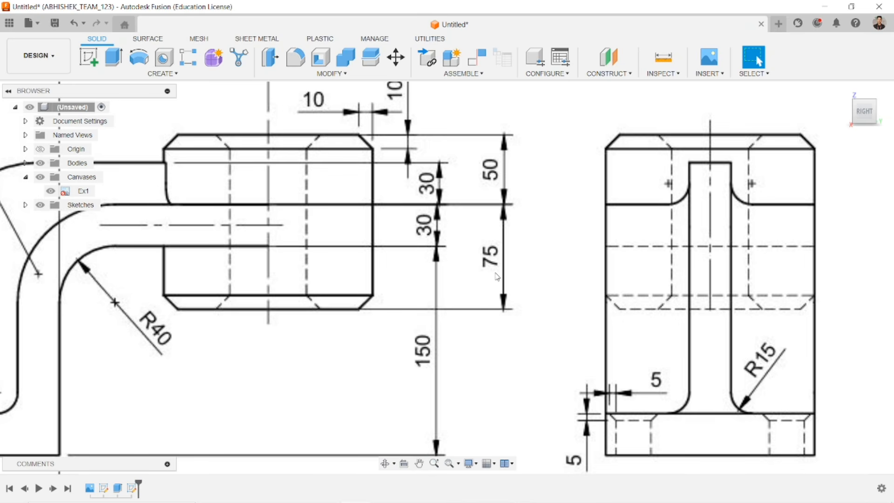
{"action": "scroll", "coordinate": [507, 283], "scroll_direction": "down", "scroll_amount": 6}
{"action": "middle_click_drag", "start_coordinate": [605, 270], "coordinate": [397, 255]}
{"action": "middle_click_drag", "start_coordinate": [552, 269], "coordinate": [460, 112]}
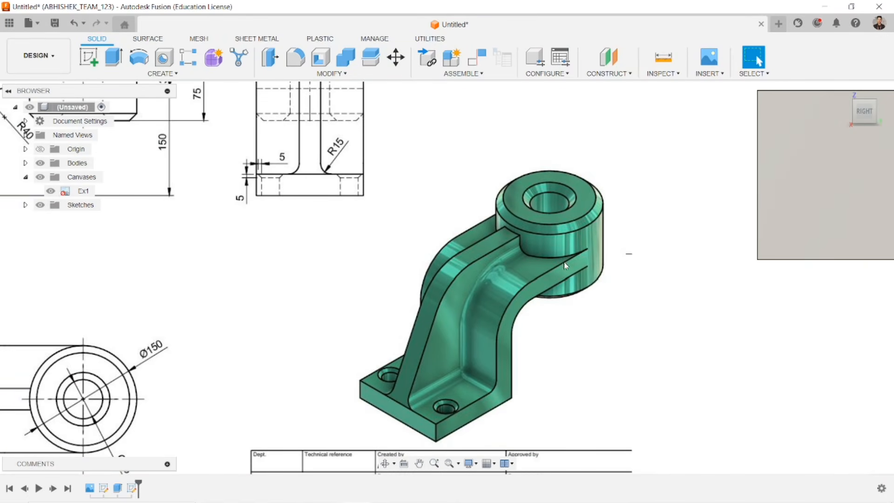
{"action": "middle_click_drag", "start_coordinate": [605, 295], "coordinate": [505, 333]}
{"action": "scroll", "coordinate": [510, 328], "scroll_direction": "down", "scroll_amount": 3}
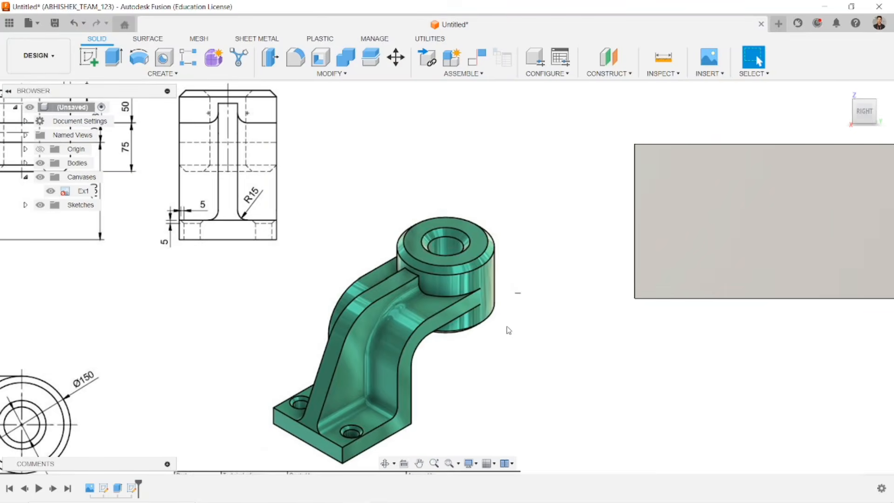
{"action": "scroll", "coordinate": [511, 326], "scroll_direction": "down", "scroll_amount": 2}
{"action": "scroll", "coordinate": [539, 322], "scroll_direction": "down", "scroll_amount": 2}
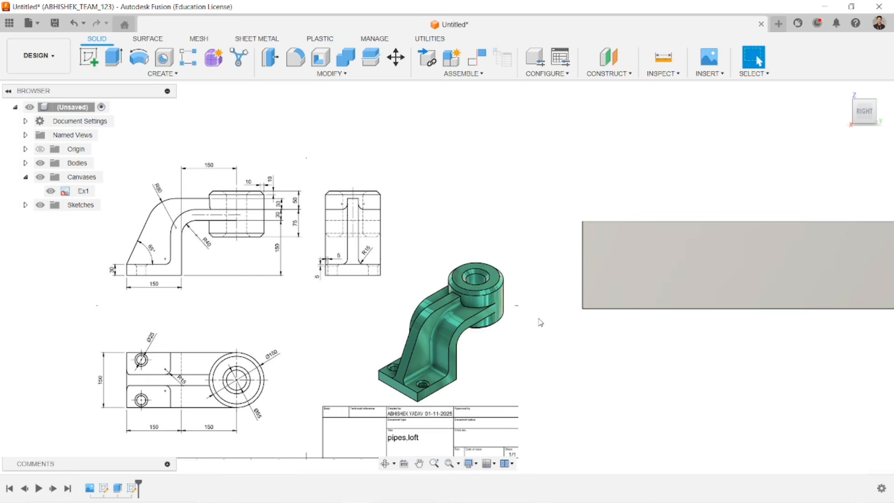
{"action": "middle_click_drag", "start_coordinate": [602, 309], "coordinate": [460, 308]}
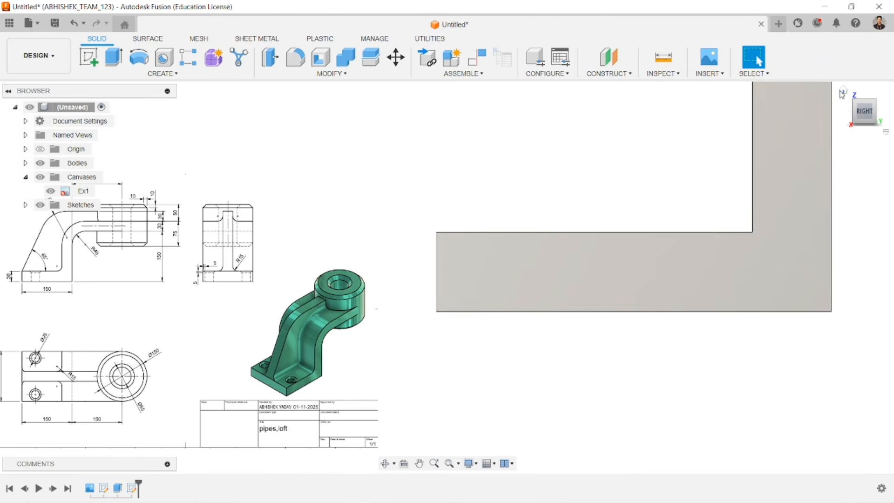
- Extrude both halves of the ring between the two circles upward by 40 mm
{"action": "left_click", "coordinate": [843, 91]}
{"action": "scroll", "coordinate": [509, 226], "scroll_direction": "up", "scroll_amount": 5}
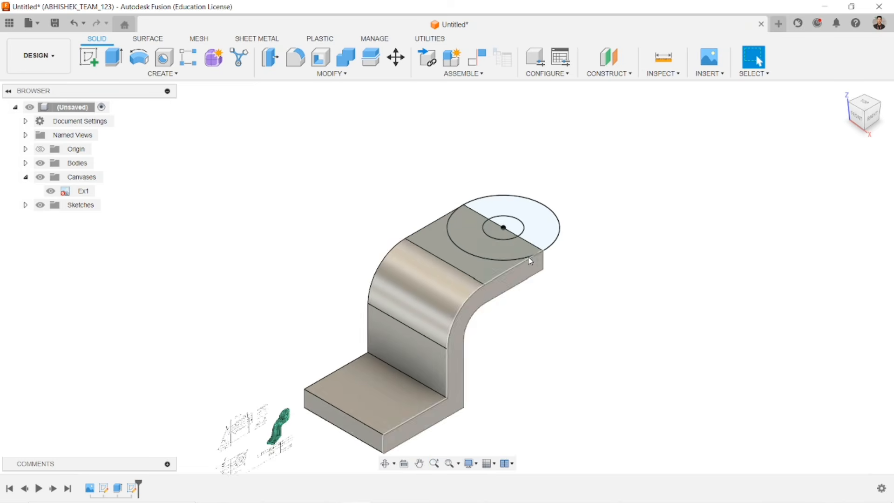
{"action": "left_click", "coordinate": [113, 57]}
{"action": "left_click", "coordinate": [465, 184]}
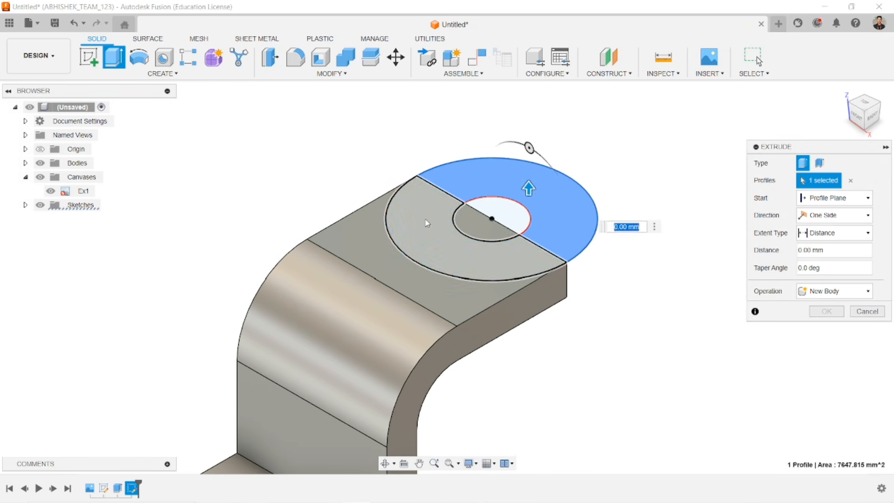
{"action": "left_click", "coordinate": [438, 229]}
{"action": "left_click_drag", "start_coordinate": [454, 231], "coordinate": [488, 168]}
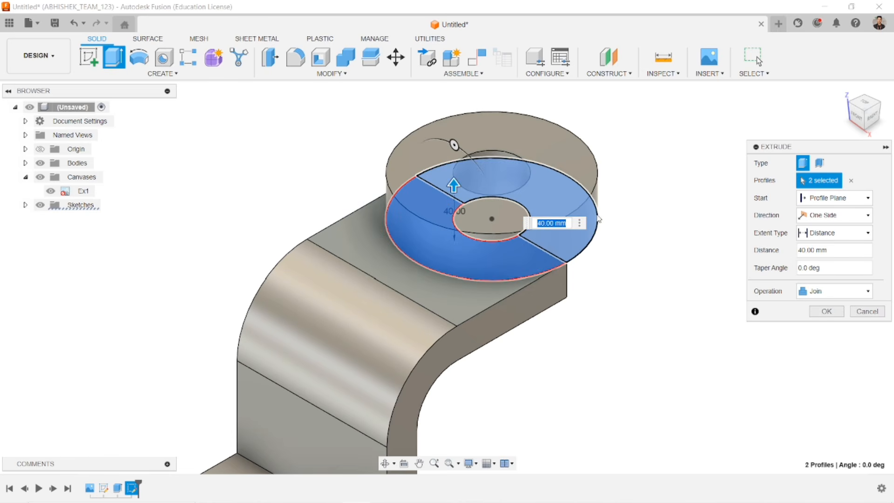
- Switch the ring extrusion to two sides, extending it 50 mm upward and 60 mm downward
{"action": "left_click", "coordinate": [827, 217]}
{"action": "left_click", "coordinate": [826, 242]}
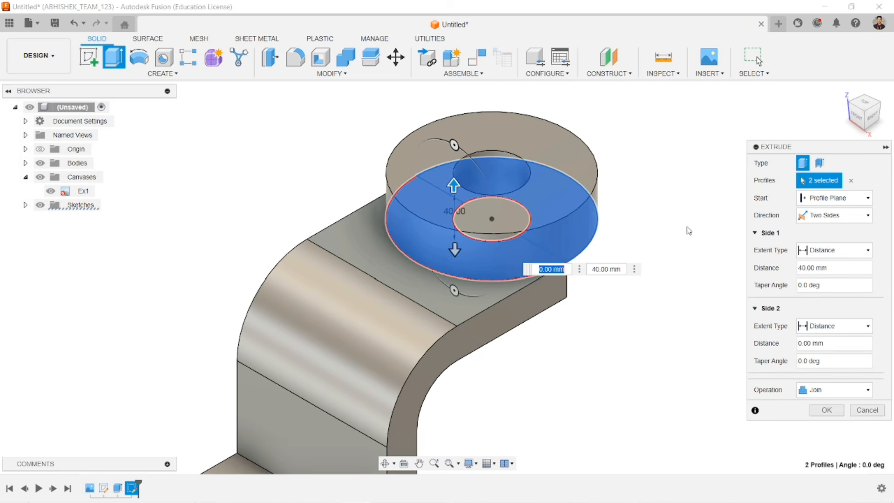
{"action": "left_click_drag", "start_coordinate": [455, 250], "coordinate": [466, 321]}
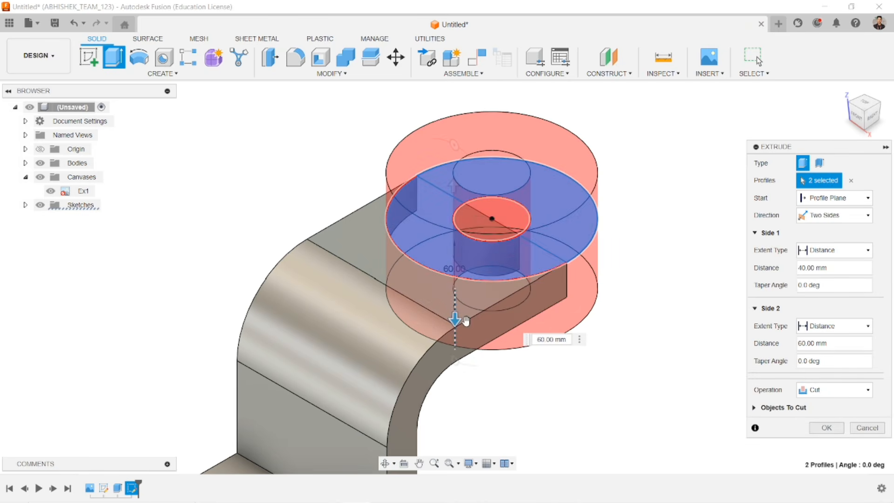
{"action": "mouse_move", "coordinate": [455, 184]}
{"action": "left_mouse_down"}
{"action": "mouse_move", "coordinate": [455, 168]}
{"action": "mouse_move", "coordinate": [455, 179]}
{"action": "left_mouse_up"}
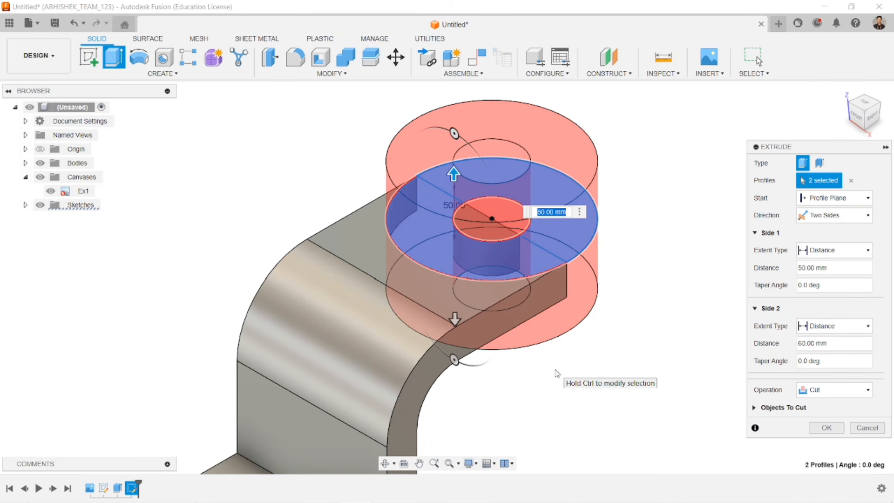
- Set the ring extrusion to Join with the arm, extending 50 mm upward and 75 mm downward, and finish it
{"action": "left_click", "coordinate": [838, 390]}
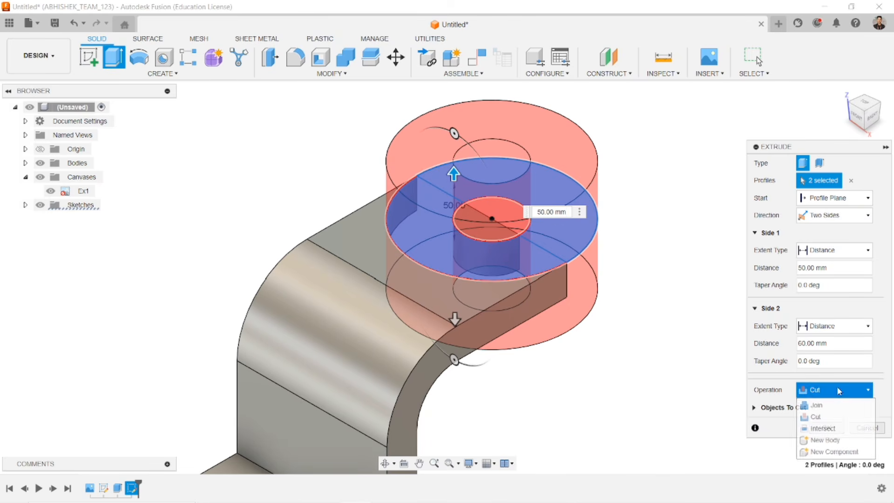
{"action": "left_click", "coordinate": [837, 404]}
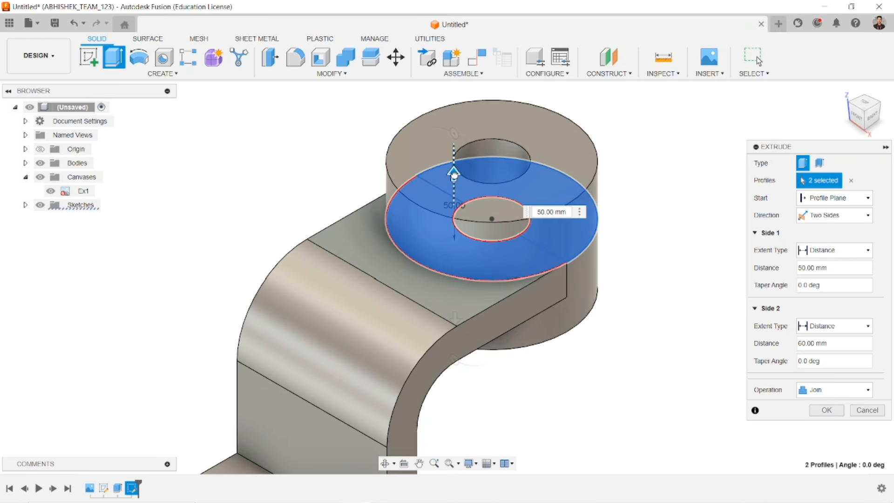
{"action": "left_click", "coordinate": [570, 212]}
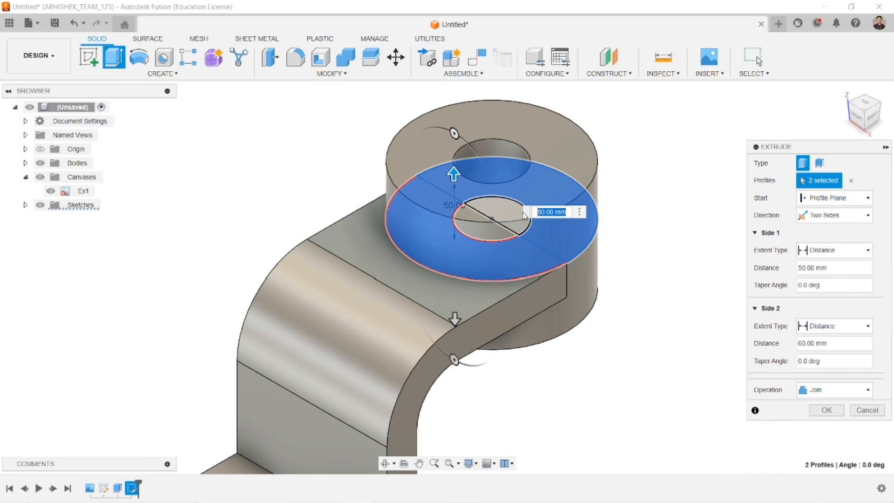
{"action": "type", "text": "50"}
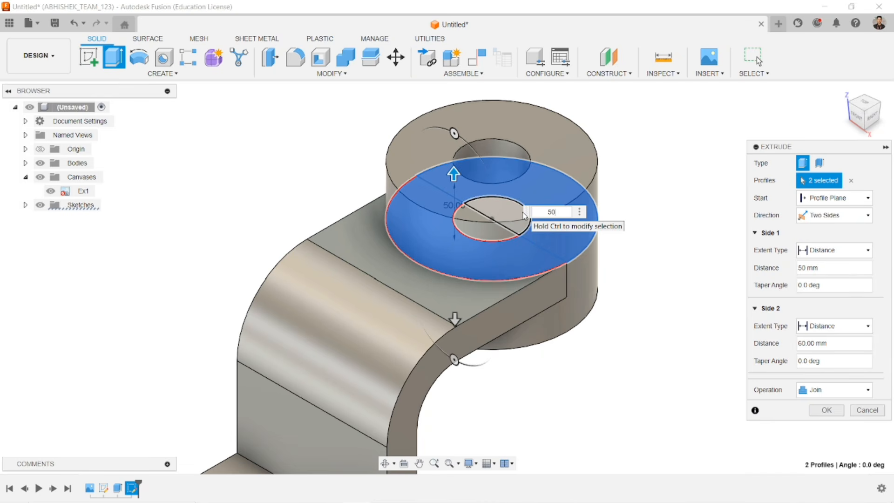
{"action": "left_click_drag", "start_coordinate": [455, 322], "coordinate": [454, 340]}
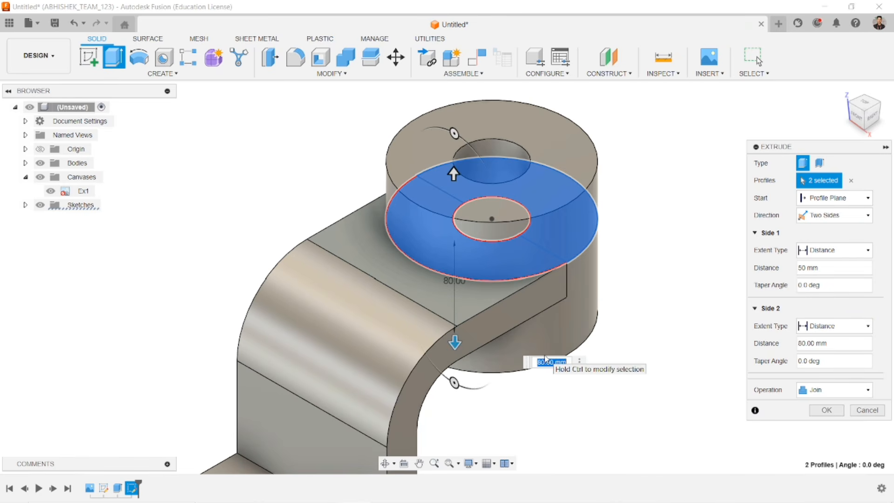
{"action": "type", "text": "75"}
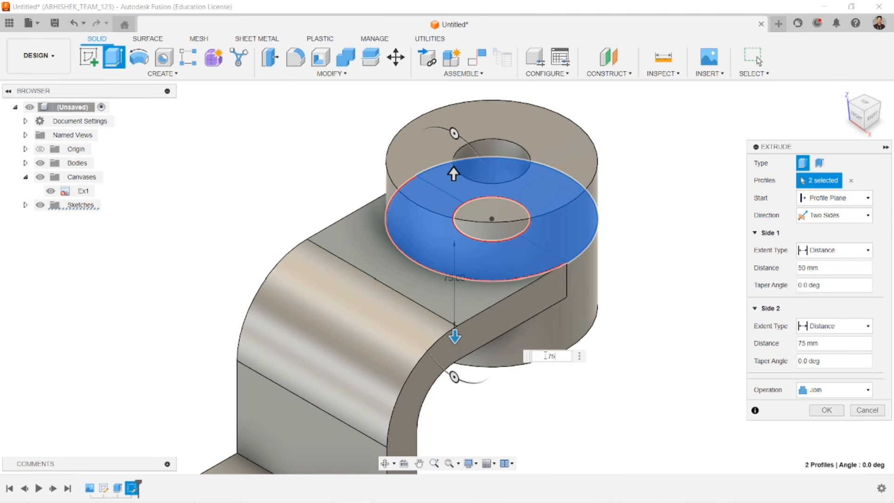
{"action": "key", "text": "Return"}
- Examine the boss's edge chamfer dimensions in the reference drawing's front view and its chamfered edges in the side and isometric views
{"action": "scroll", "coordinate": [565, 304], "scroll_direction": "down", "scroll_amount": 5}
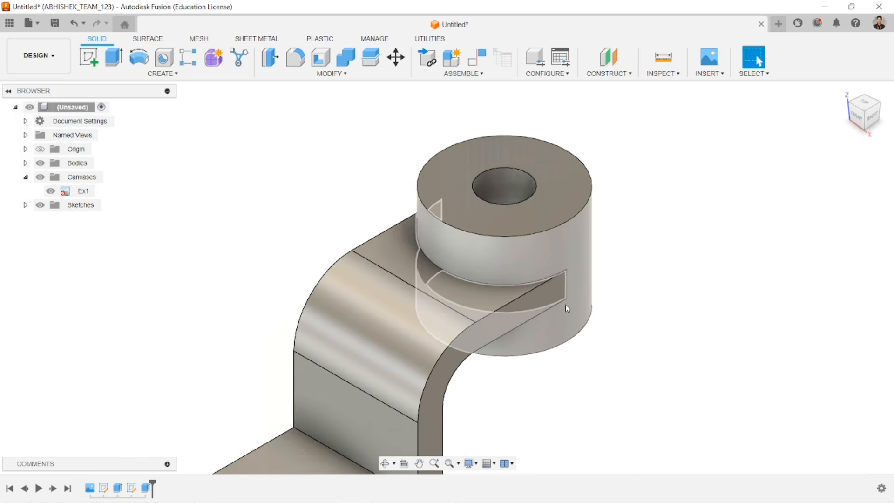
{"action": "middle_click_drag", "start_coordinate": [565, 304], "coordinate": [591, 279]}
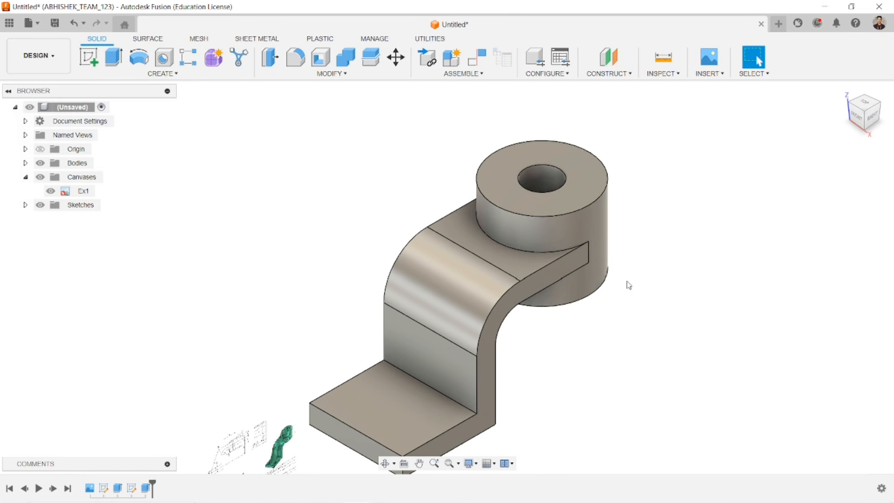
{"action": "scroll", "coordinate": [629, 285], "scroll_direction": "down", "scroll_amount": 3}
{"action": "scroll", "coordinate": [629, 285], "scroll_direction": "up", "scroll_amount": 4}
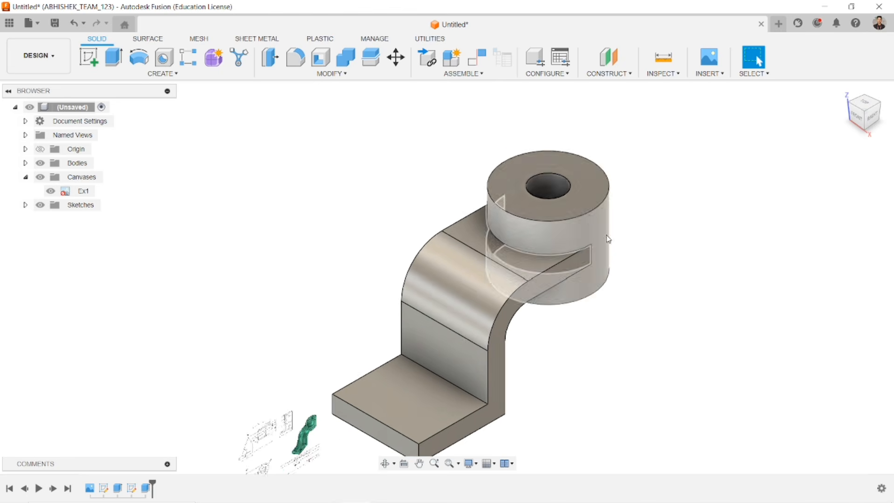
{"action": "scroll", "coordinate": [560, 206], "scroll_direction": "down", "scroll_amount": 2}
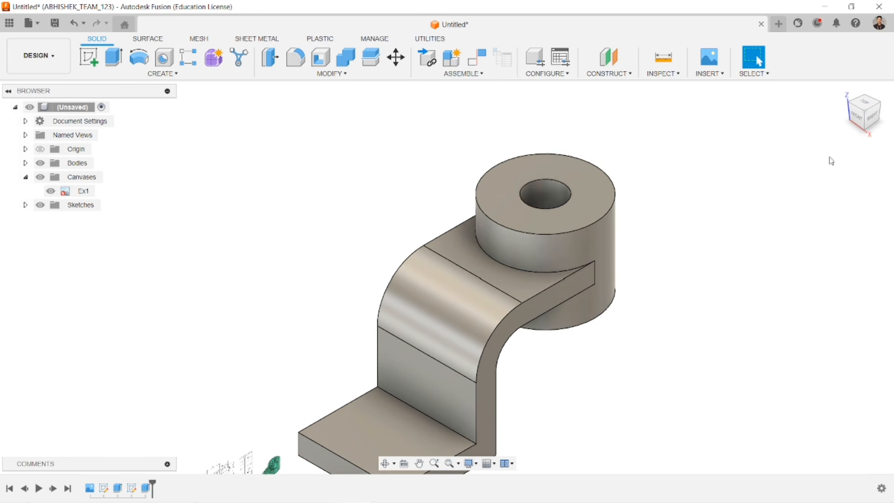
{"action": "left_click", "coordinate": [873, 116]}
{"action": "scroll", "coordinate": [188, 418], "scroll_direction": "up", "scroll_amount": 2}
{"action": "scroll", "coordinate": [189, 417], "scroll_direction": "up", "scroll_amount": 5}
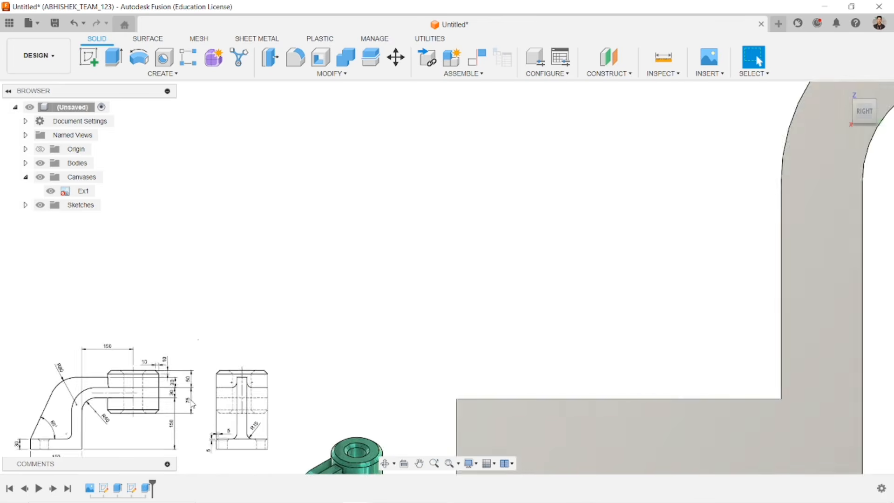
{"action": "scroll", "coordinate": [279, 274], "scroll_direction": "up", "scroll_amount": 5}
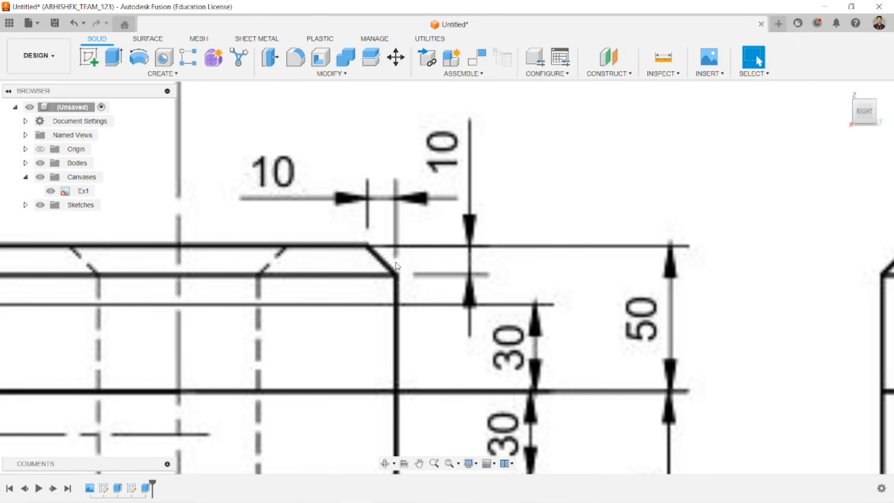
{"action": "scroll", "coordinate": [396, 265], "scroll_direction": "down", "scroll_amount": 3}
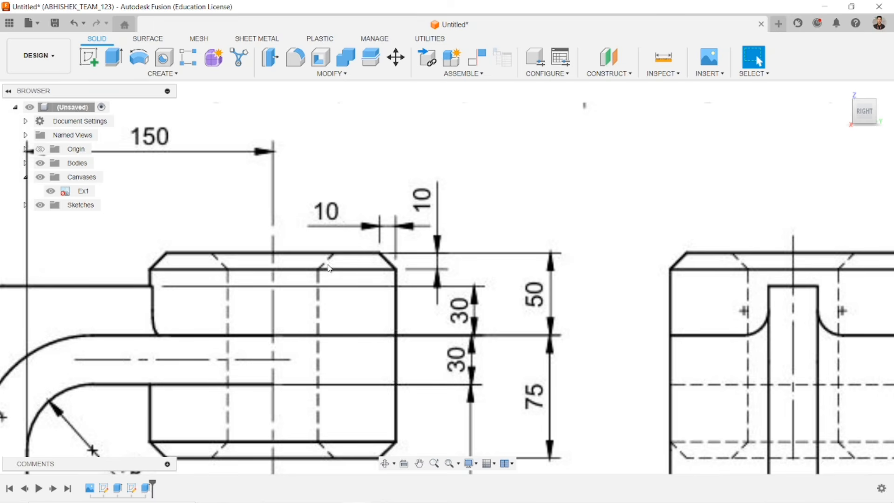
{"action": "scroll", "coordinate": [323, 423], "scroll_direction": "down", "scroll_amount": 8}
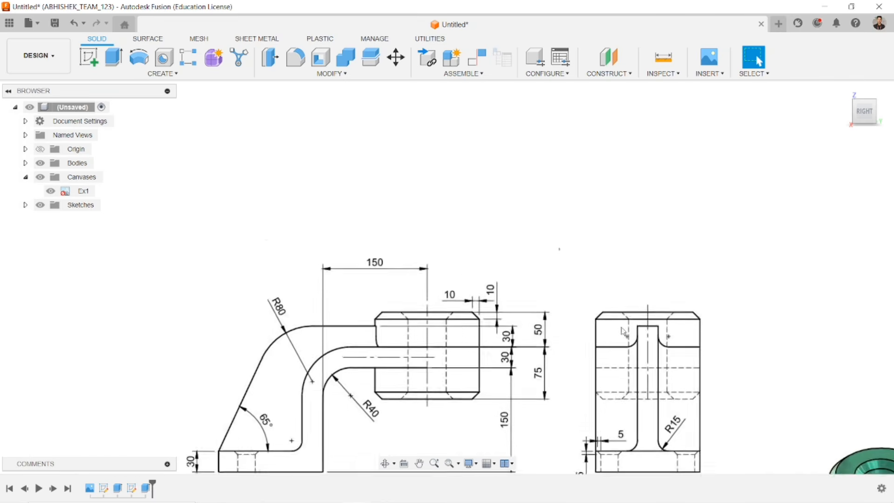
{"action": "middle_click_drag", "start_coordinate": [706, 263], "coordinate": [400, 240]}
{"action": "scroll", "coordinate": [635, 263], "scroll_direction": "down", "scroll_amount": 1}
{"action": "middle_click_drag", "start_coordinate": [635, 264], "coordinate": [395, 293]}
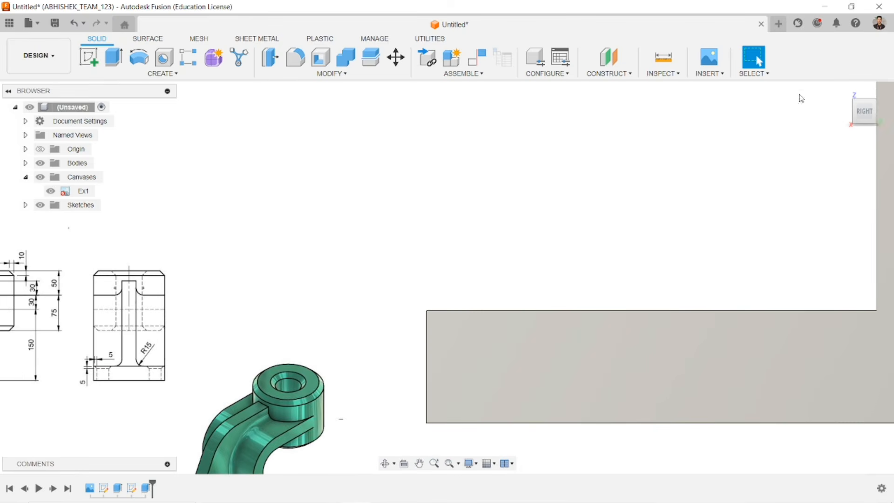
- Chamfer the outer and hole edges on both the top and bottom faces of the boss by an equal distance of 10 mm
{"action": "left_click", "coordinate": [843, 90]}
{"action": "scroll", "coordinate": [581, 254], "scroll_direction": "up", "scroll_amount": 8}
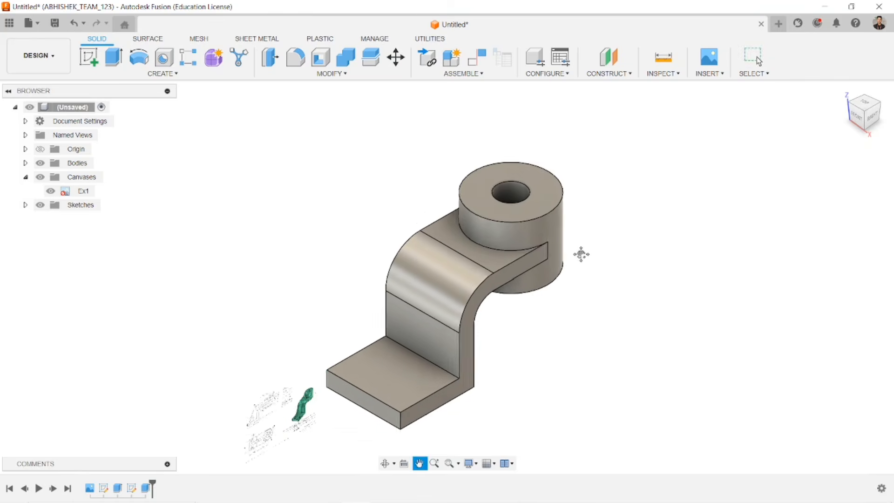
{"action": "middle_click_drag", "start_coordinate": [506, 215], "coordinate": [519, 180]}
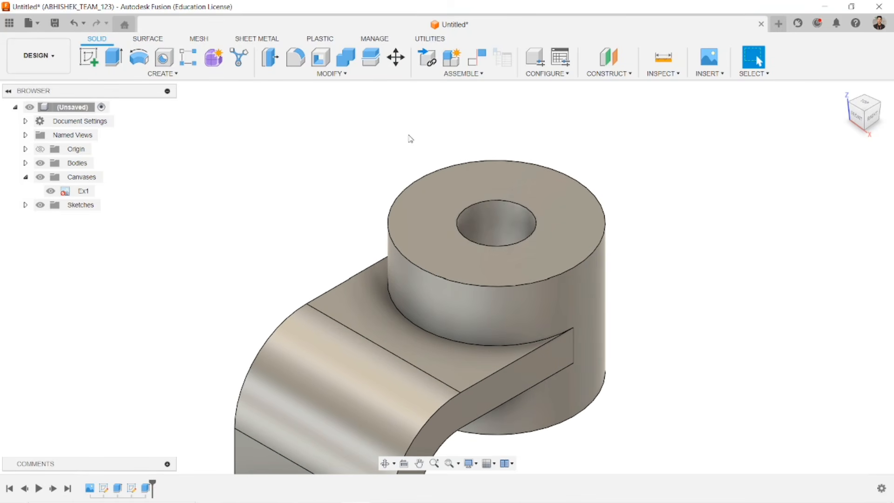
{"action": "left_click", "coordinate": [338, 74]}
{"action": "left_click", "coordinate": [336, 112]}
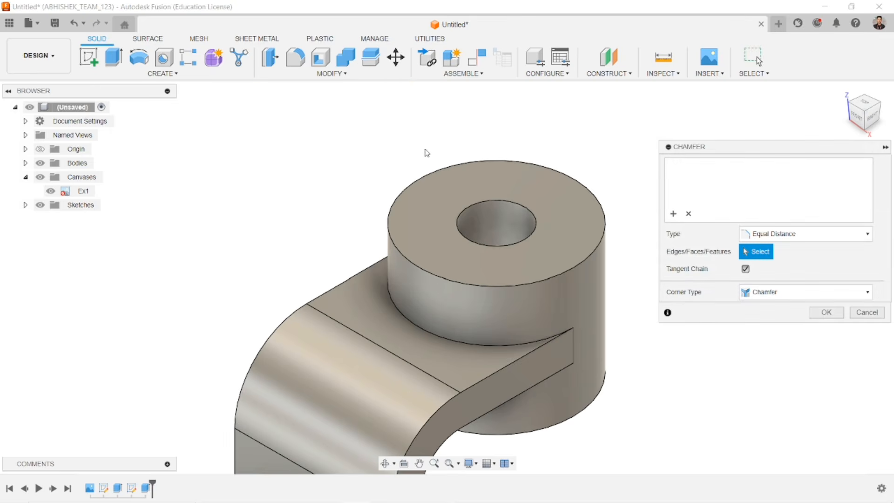
{"action": "left_click", "coordinate": [450, 164]}
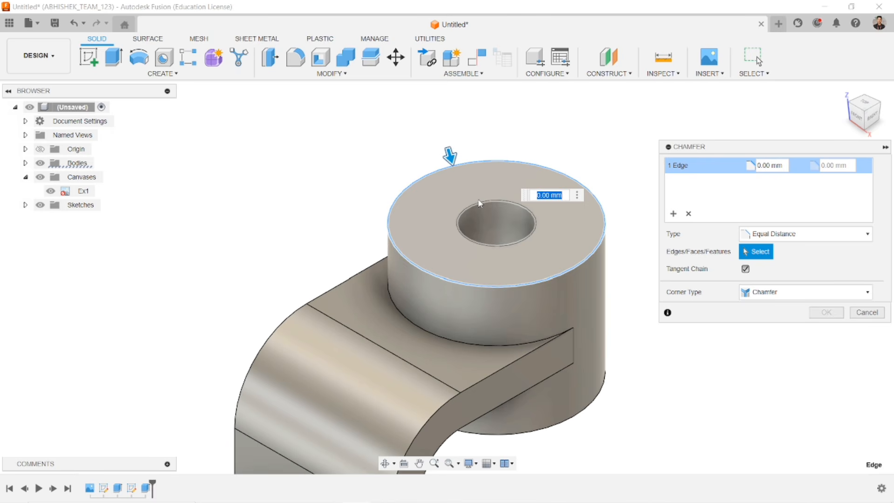
{"action": "left_click", "coordinate": [479, 202]}
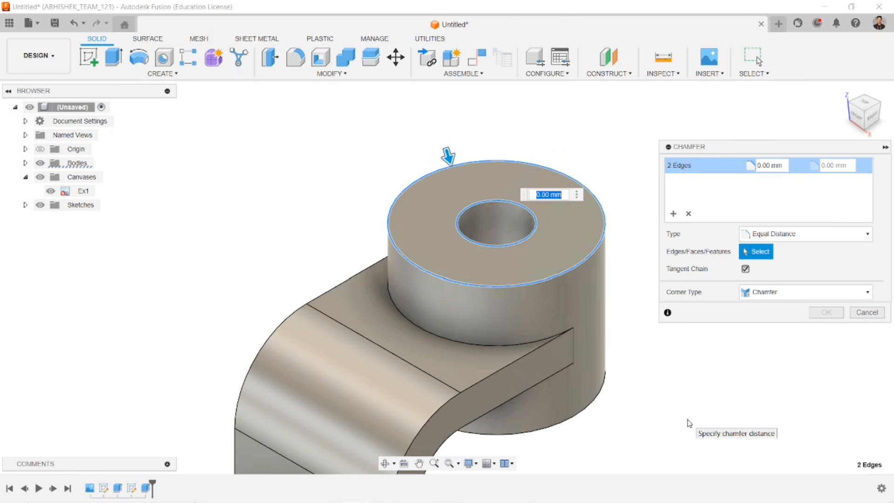
{"action": "middle_click_drag", "start_coordinate": [690, 423], "coordinate": [652, 335], "text": "shift"}
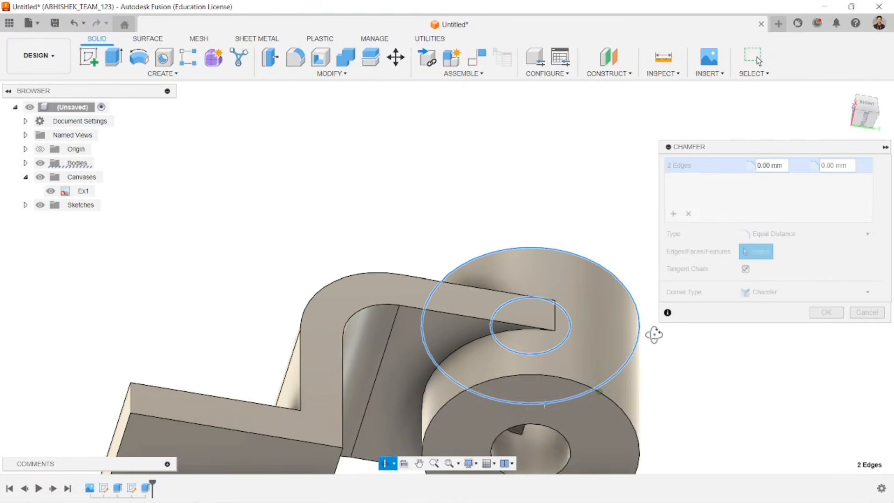
{"action": "middle_click_drag", "start_coordinate": [566, 391], "coordinate": [488, 208]}
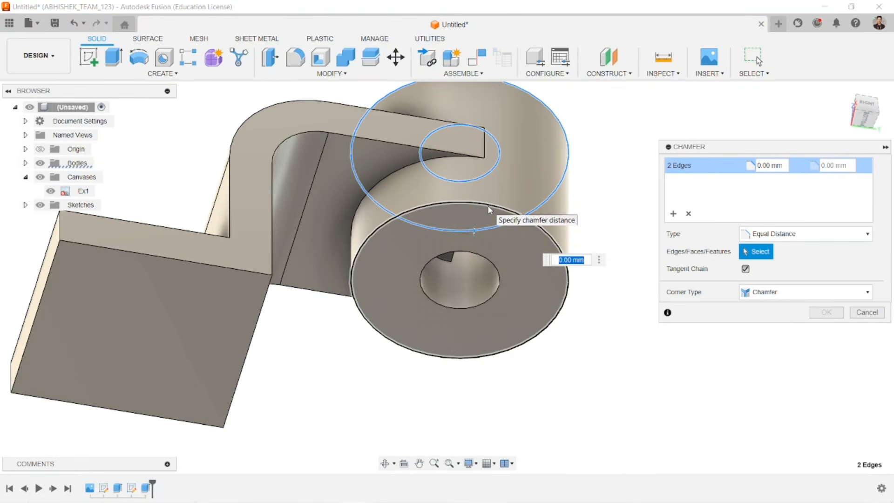
{"action": "left_click", "coordinate": [488, 206]}
{"action": "left_click", "coordinate": [481, 262]}
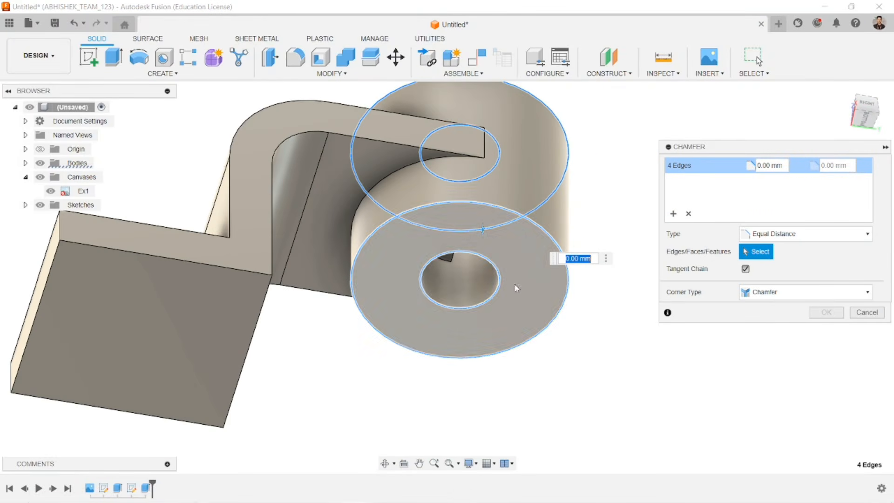
{"action": "middle_click_drag", "start_coordinate": [637, 356], "coordinate": [593, 411], "text": "shift"}
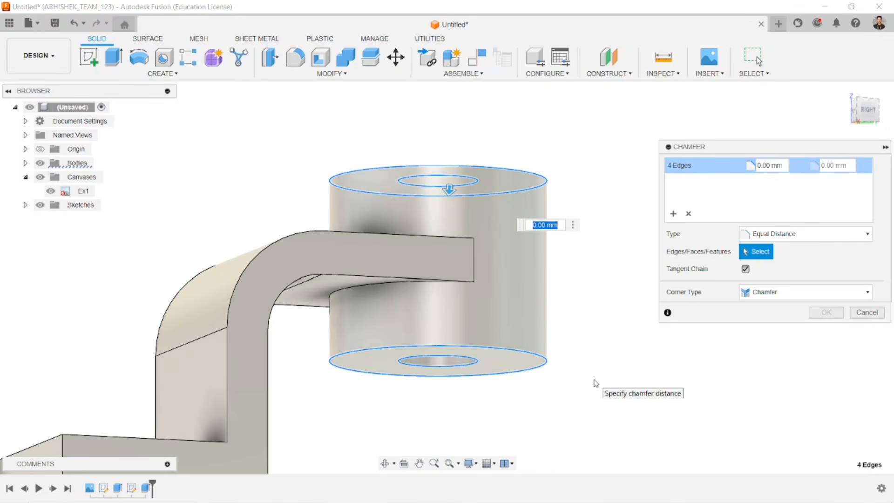
{"action": "scroll", "coordinate": [594, 383], "scroll_direction": "up", "scroll_amount": 2}
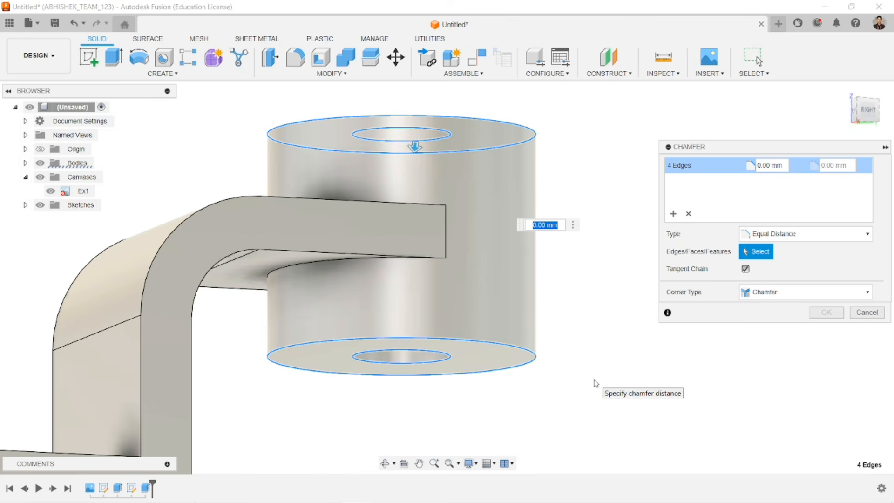
{"action": "type", "text": "10"}
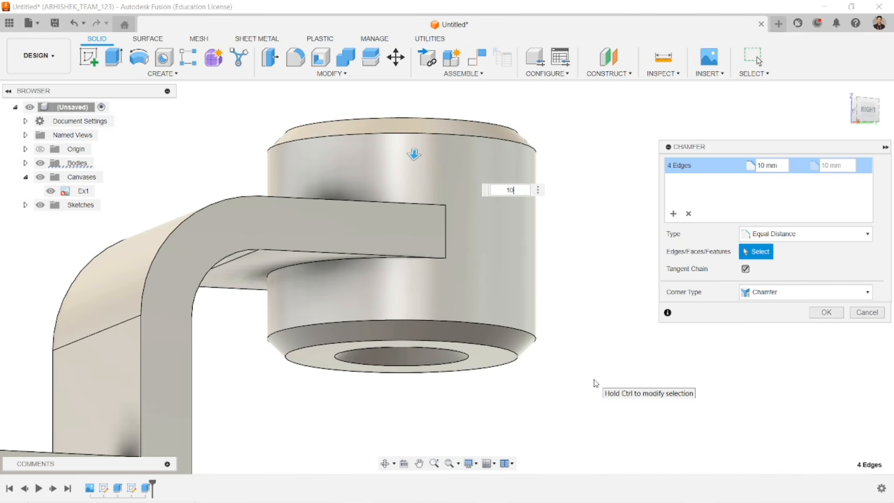
{"action": "key", "text": "Return"}
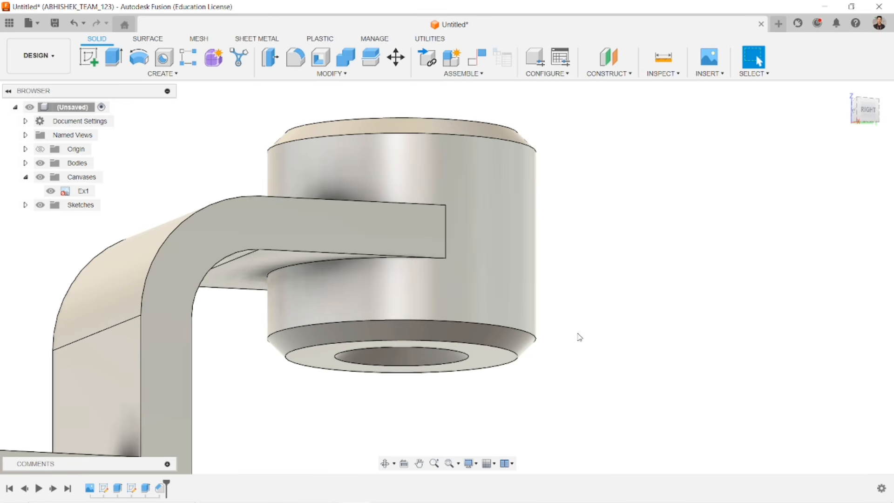
- Examine the central rib's shape in the drawing's isometric view and its outline, angle and radius dimensions in the front view
{"action": "middle_click_drag", "start_coordinate": [579, 337], "coordinate": [576, 273], "text": "shift"}
{"action": "scroll", "coordinate": [575, 369], "scroll_direction": "down", "scroll_amount": 5}
{"action": "scroll", "coordinate": [461, 299], "scroll_direction": "up", "scroll_amount": 4}
{"action": "scroll", "coordinate": [457, 294], "scroll_direction": "down", "scroll_amount": 1}
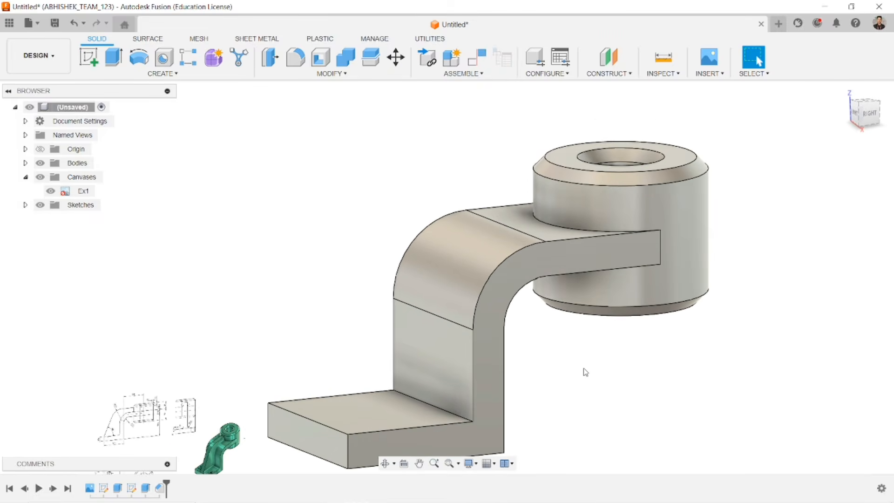
{"action": "scroll", "coordinate": [583, 368], "scroll_direction": "down", "scroll_amount": 2}
{"action": "middle_click_drag", "start_coordinate": [584, 368], "coordinate": [567, 325]}
{"action": "scroll", "coordinate": [566, 325], "scroll_direction": "up", "scroll_amount": 1}
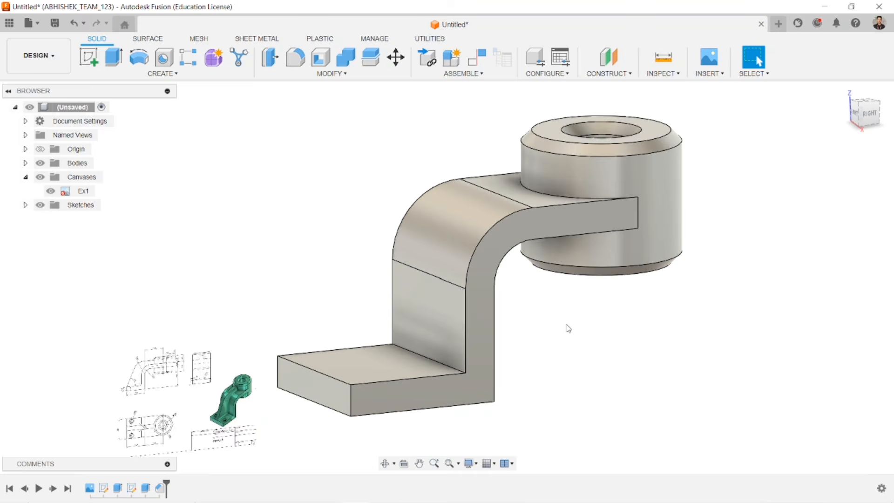
{"action": "scroll", "coordinate": [568, 328], "scroll_direction": "down", "scroll_amount": 1}
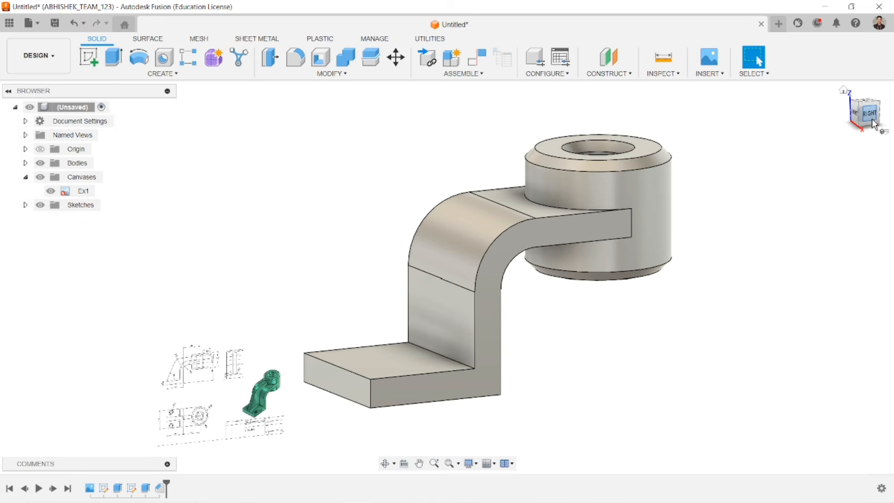
{"action": "scroll", "coordinate": [371, 302], "scroll_direction": "up", "scroll_amount": 5}
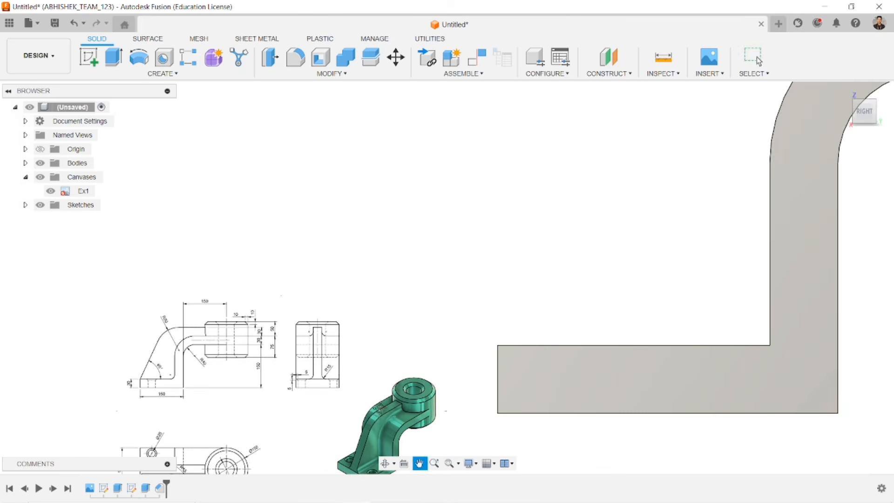
{"action": "scroll", "coordinate": [371, 302], "scroll_direction": "up", "scroll_amount": 6}
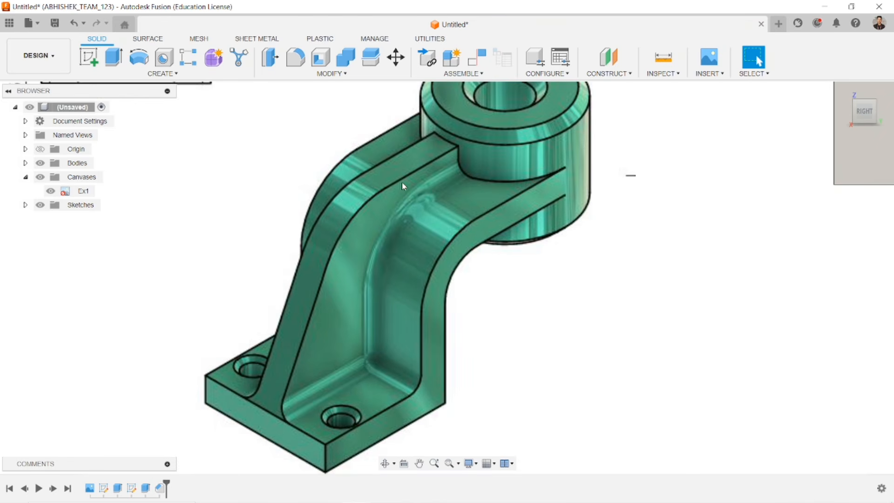
{"action": "scroll", "coordinate": [466, 200], "scroll_direction": "down", "scroll_amount": 5}
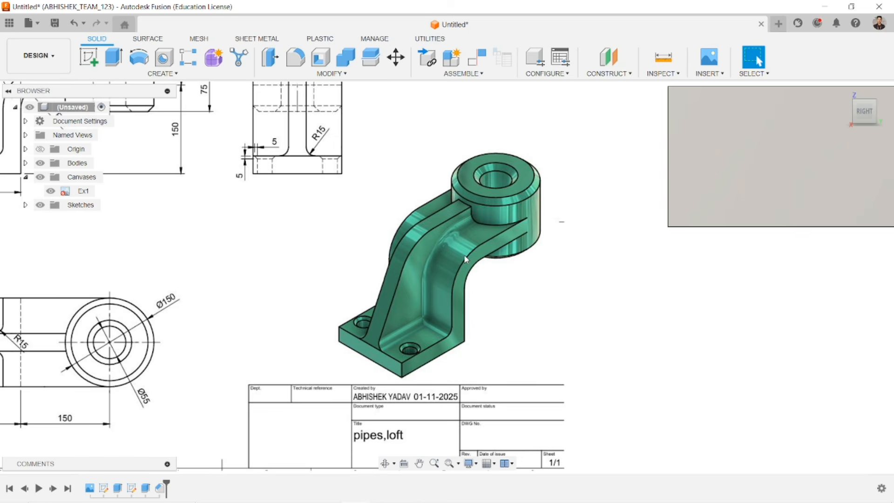
{"action": "scroll", "coordinate": [383, 199], "scroll_direction": "down", "scroll_amount": 3}
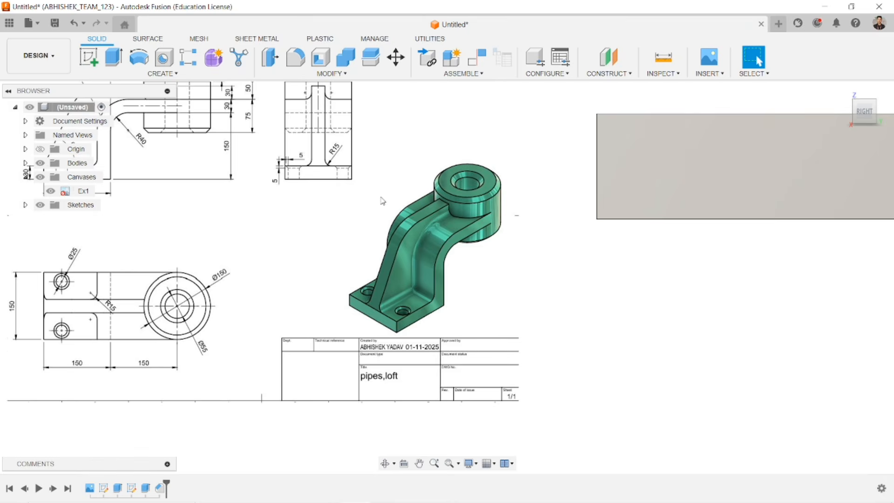
{"action": "scroll", "coordinate": [354, 218], "scroll_direction": "up", "scroll_amount": 1}
{"action": "scroll", "coordinate": [303, 219], "scroll_direction": "up", "scroll_amount": 1}
{"action": "scroll", "coordinate": [264, 222], "scroll_direction": "up", "scroll_amount": 1}
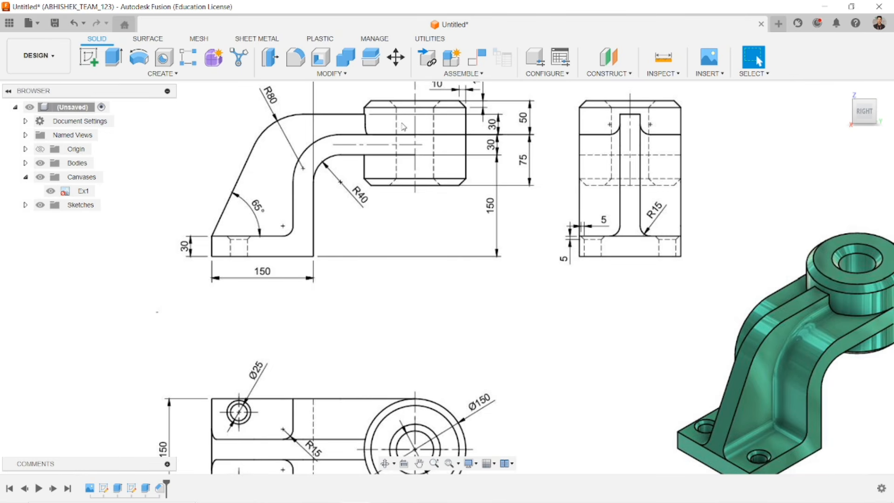
- Construct a midplane between the two opposite side faces of the stepped arm
{"action": "scroll", "coordinate": [522, 223], "scroll_direction": "down", "scroll_amount": 3}
{"action": "middle_click_drag", "start_coordinate": [648, 246], "coordinate": [353, 277]}
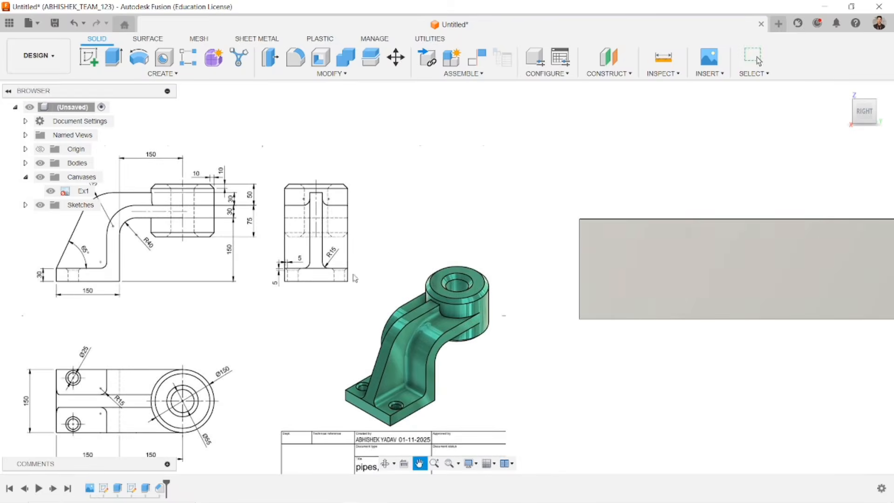
{"action": "middle_click_drag", "start_coordinate": [527, 246], "coordinate": [507, 249]}
{"action": "left_click_drag", "start_coordinate": [508, 249], "coordinate": [291, 255]}
{"action": "key", "text": "Escape"}
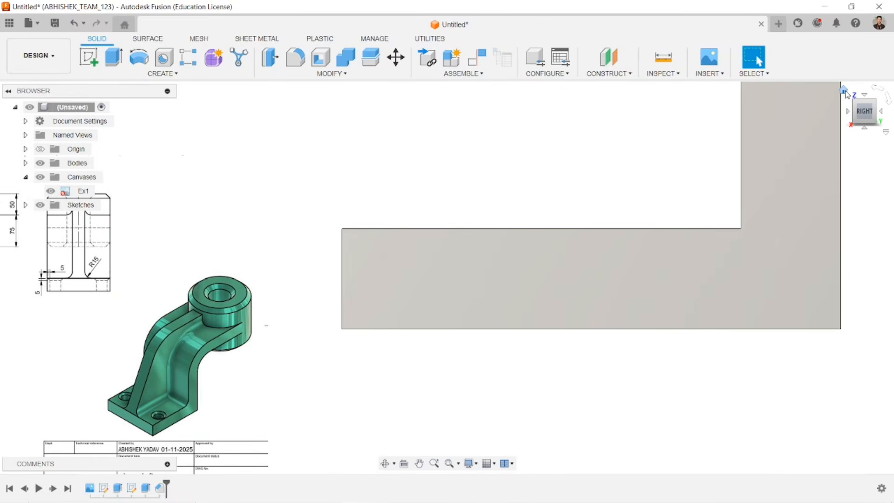
{"action": "left_click", "coordinate": [844, 91]}
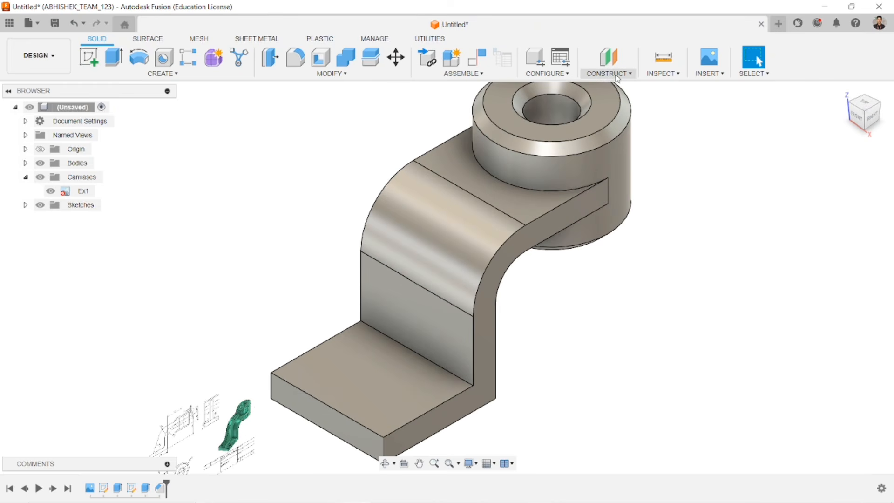
{"action": "left_click", "coordinate": [617, 75]}
{"action": "left_click", "coordinate": [614, 120]}
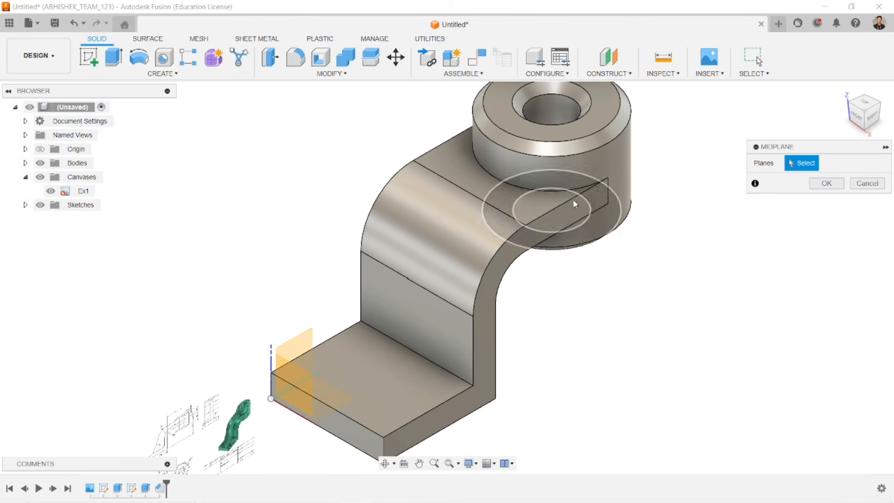
{"action": "left_click", "coordinate": [562, 217]}
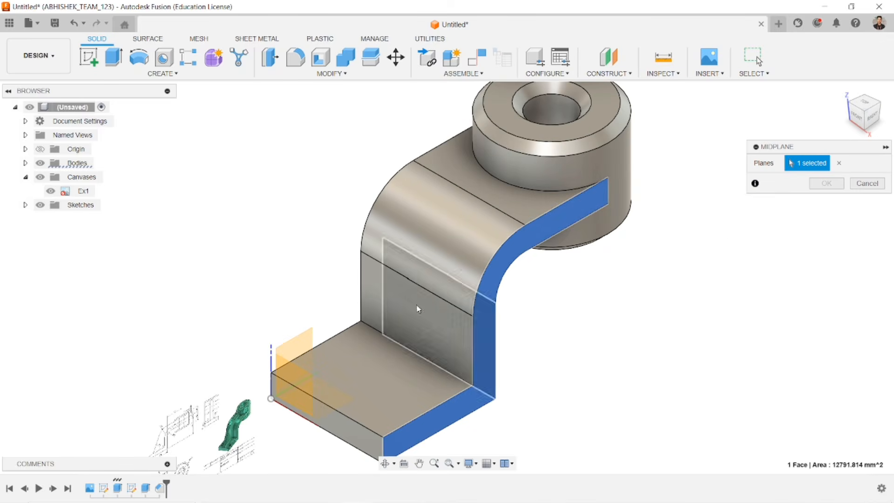
{"action": "middle_click_drag", "start_coordinate": [418, 308], "coordinate": [465, 303], "text": "shift"}
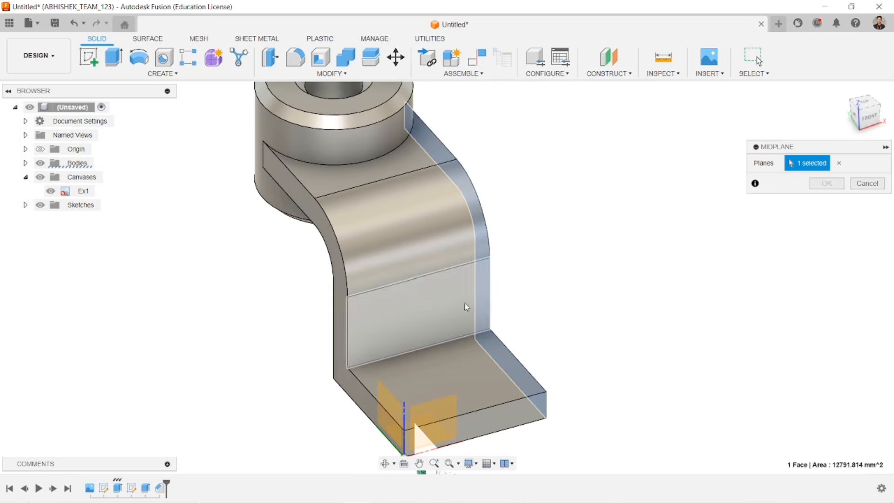
{"action": "left_click", "coordinate": [332, 254]}
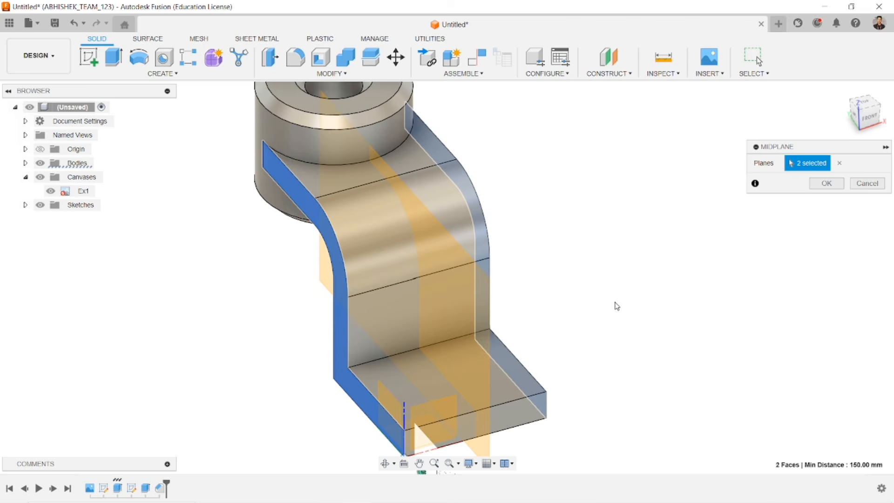
{"action": "middle_click_drag", "start_coordinate": [617, 306], "coordinate": [489, 318], "text": "shift"}
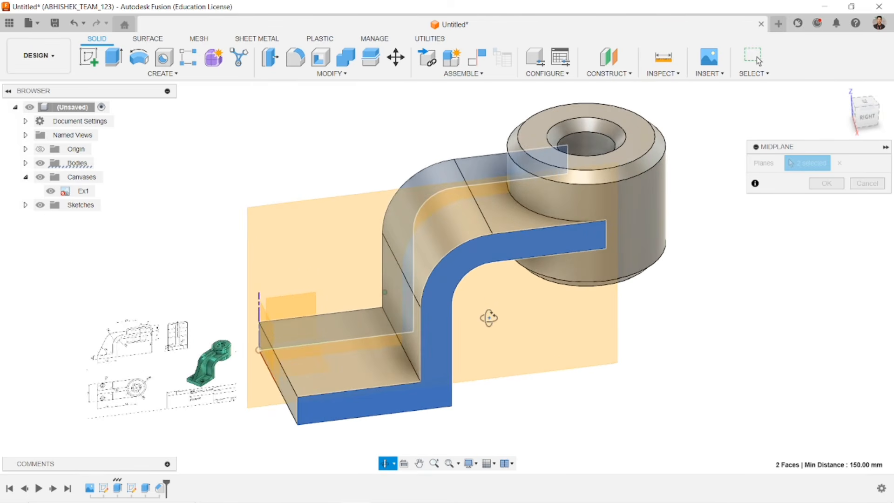
{"action": "scroll", "coordinate": [403, 270], "scroll_direction": "up", "scroll_amount": 2}
{"action": "scroll", "coordinate": [433, 297], "scroll_direction": "down", "scroll_amount": 1}
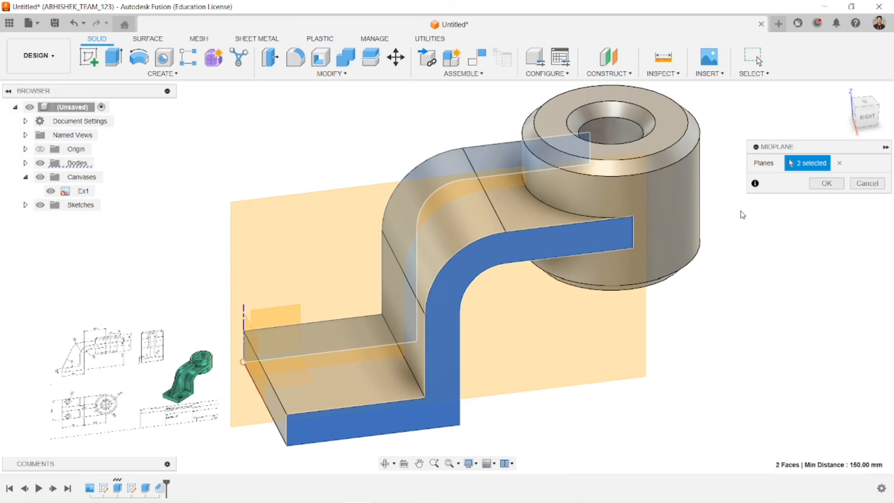
{"action": "left_click", "coordinate": [827, 184]}
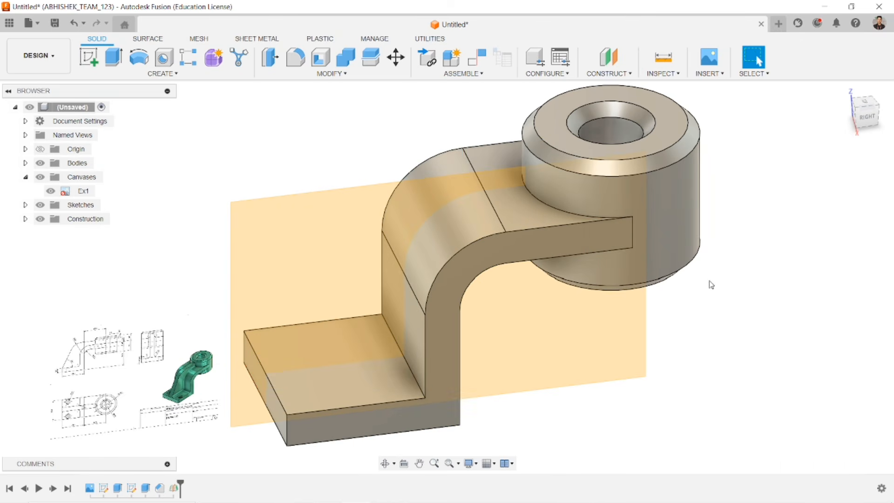
- Start a sketch on the midplane and project the arm's stepped side face into it with the projection link on
{"action": "scroll", "coordinate": [724, 263], "scroll_direction": "down", "scroll_amount": 2}
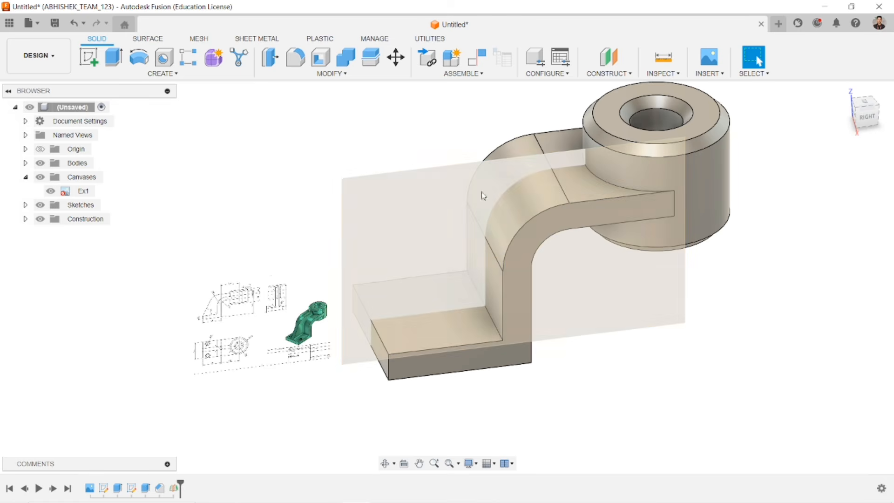
{"action": "right_click", "coordinate": [397, 215]}
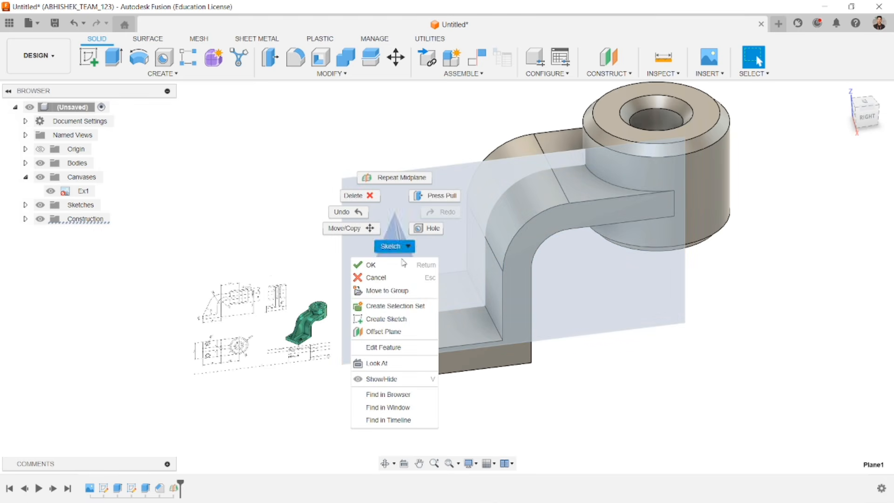
{"action": "left_click", "coordinate": [395, 318]}
{"action": "middle_click_drag", "start_coordinate": [581, 197], "coordinate": [419, 279]}
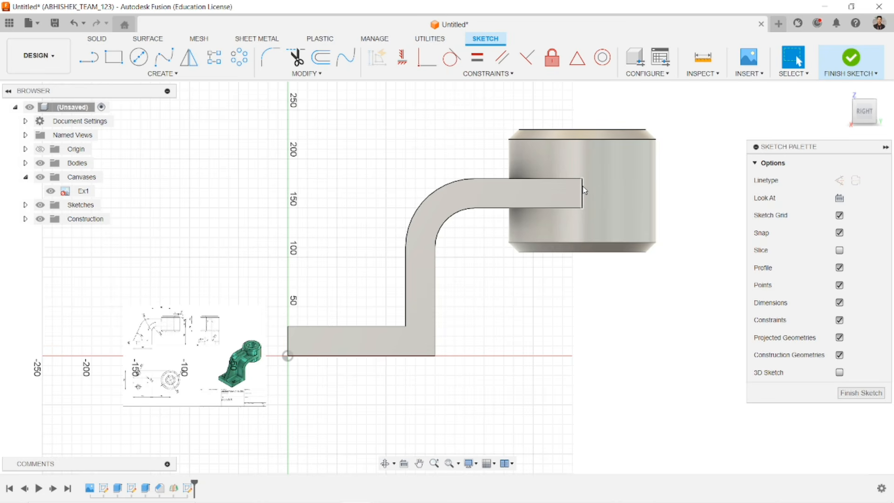
{"action": "left_click", "coordinate": [170, 75]}
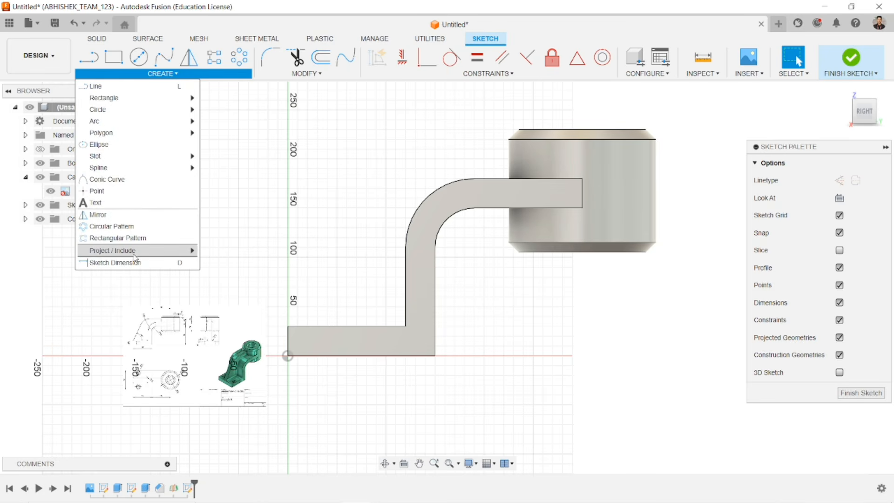
{"action": "mouse_move", "coordinate": [136, 252]}
{"action": "left_click", "coordinate": [205, 250]}
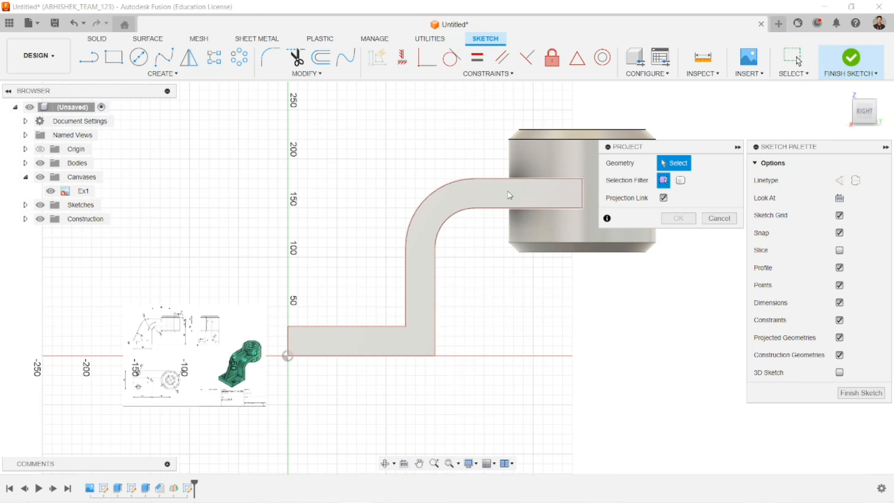
{"action": "left_click", "coordinate": [421, 278]}
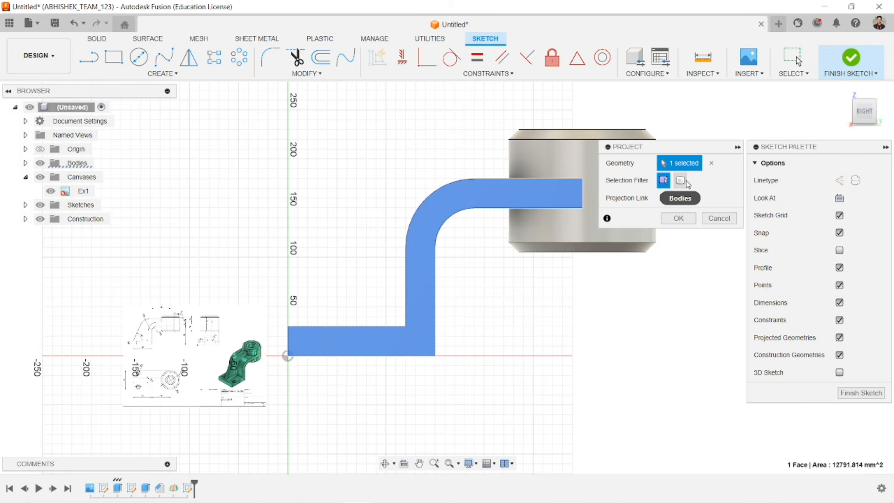
{"action": "left_click", "coordinate": [678, 218]}
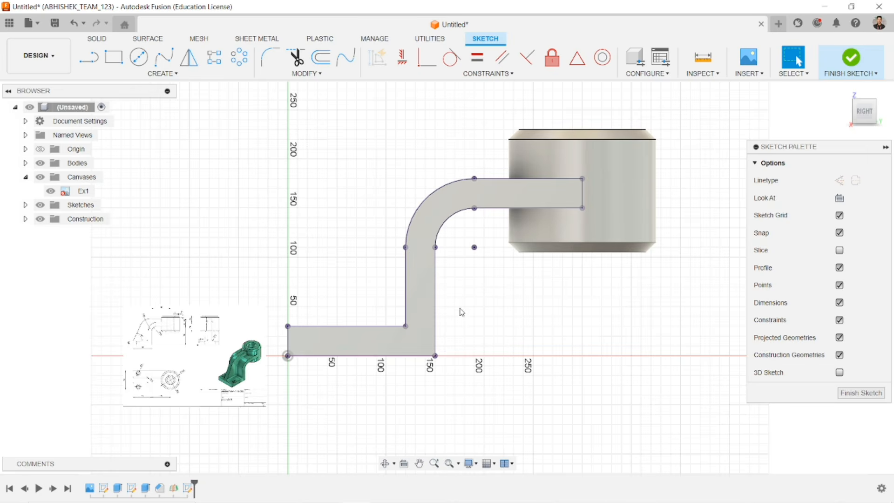
- Draw the rib outline from the base's upper outer corner: an about 188 mm sloped line, a horizontal line and a 35 mm vertical to the arm's end edge
{"action": "middle_click_drag", "start_coordinate": [461, 312], "coordinate": [487, 320], "text": "shift"}
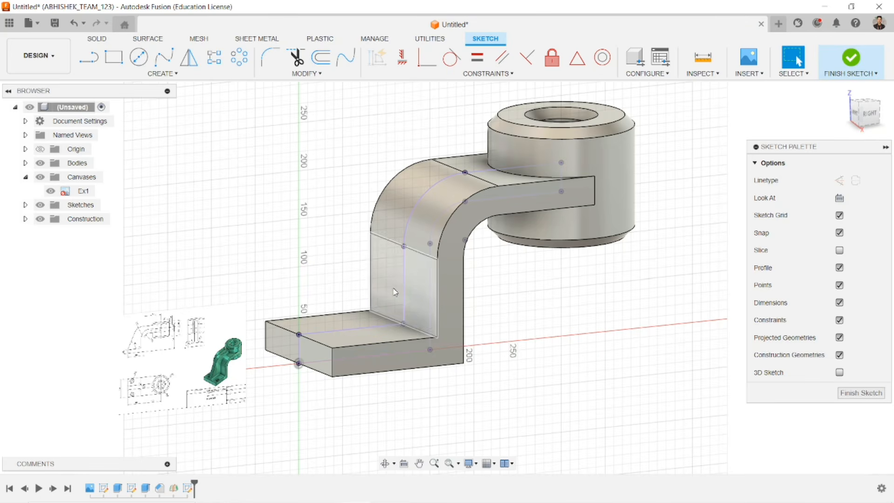
{"action": "scroll", "coordinate": [410, 259], "scroll_direction": "up", "scroll_amount": 2}
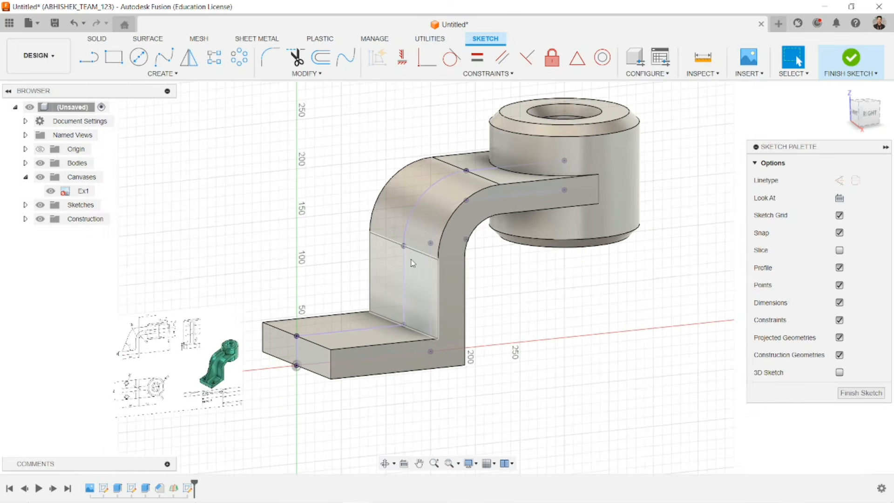
{"action": "scroll", "coordinate": [412, 263], "scroll_direction": "down", "scroll_amount": 3}
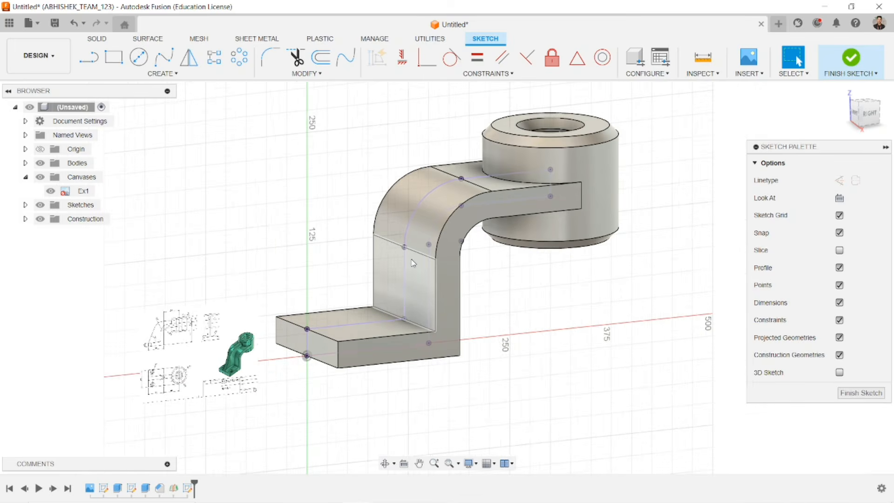
{"action": "left_click", "coordinate": [867, 114]}
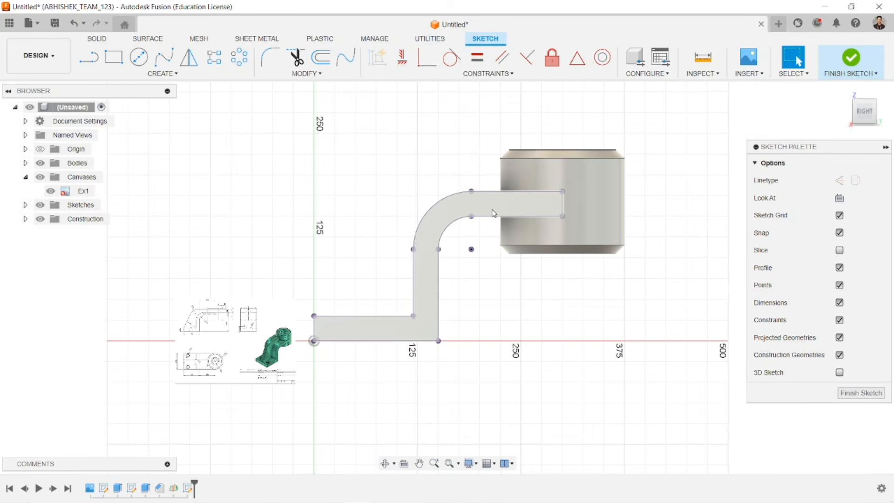
{"action": "left_click", "coordinate": [88, 56]}
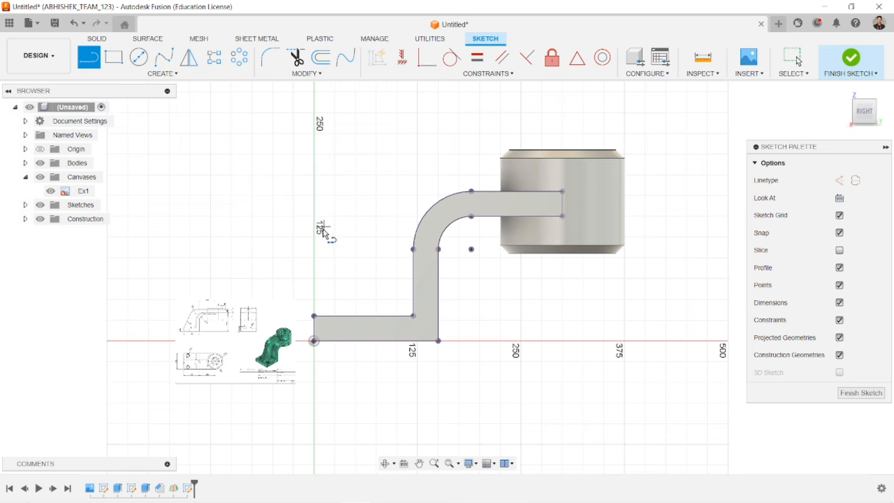
{"action": "scroll", "coordinate": [322, 231], "scroll_direction": "up", "scroll_amount": 1}
{"action": "scroll", "coordinate": [313, 326], "scroll_direction": "up", "scroll_amount": 2}
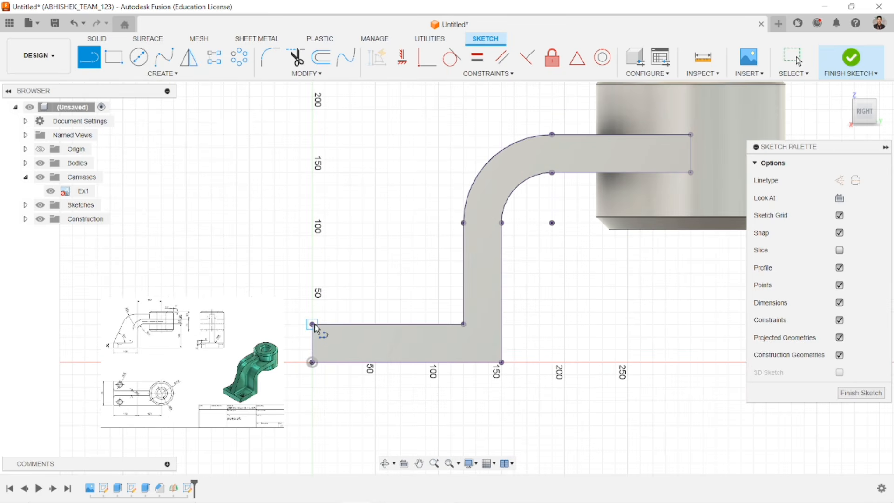
{"action": "left_click", "coordinate": [312, 324]}
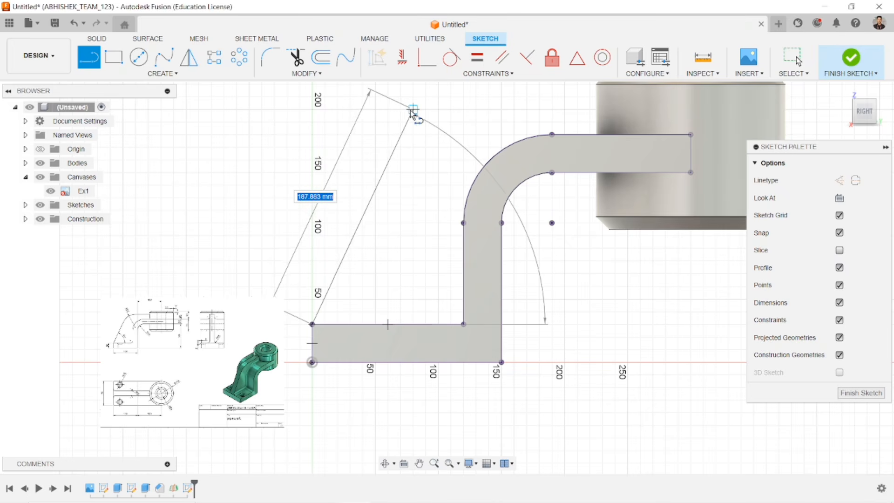
{"action": "left_click", "coordinate": [413, 109]}
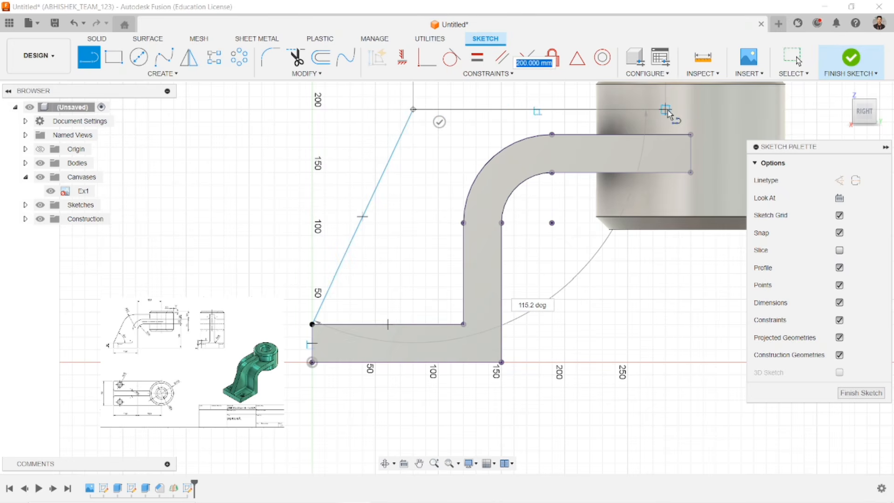
{"action": "left_click", "coordinate": [689, 109]}
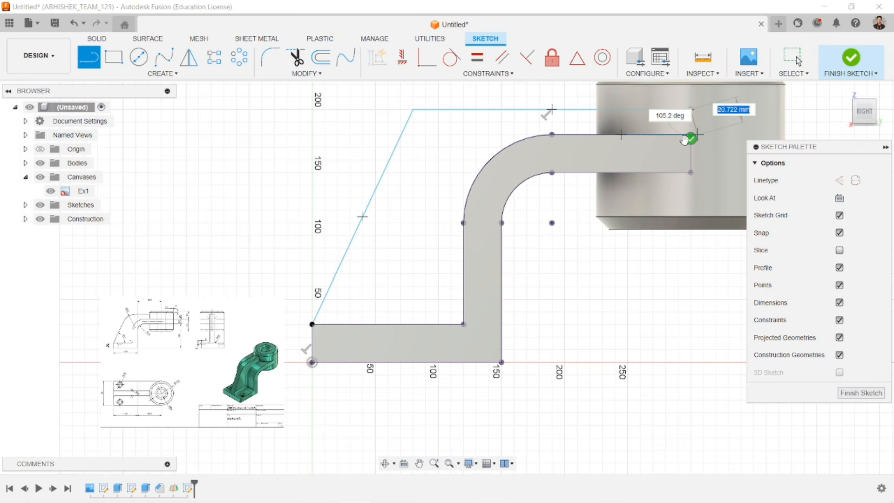
{"action": "left_click", "coordinate": [689, 154]}
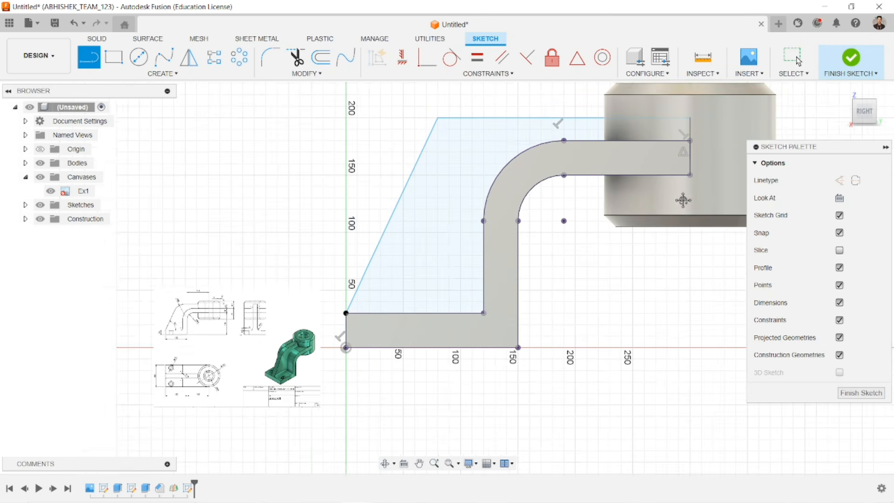
- Fillet the corner between the rib outline's sloped and horizontal lines with an 80 mm radius
{"action": "scroll", "coordinate": [599, 230], "scroll_direction": "down", "scroll_amount": 2}
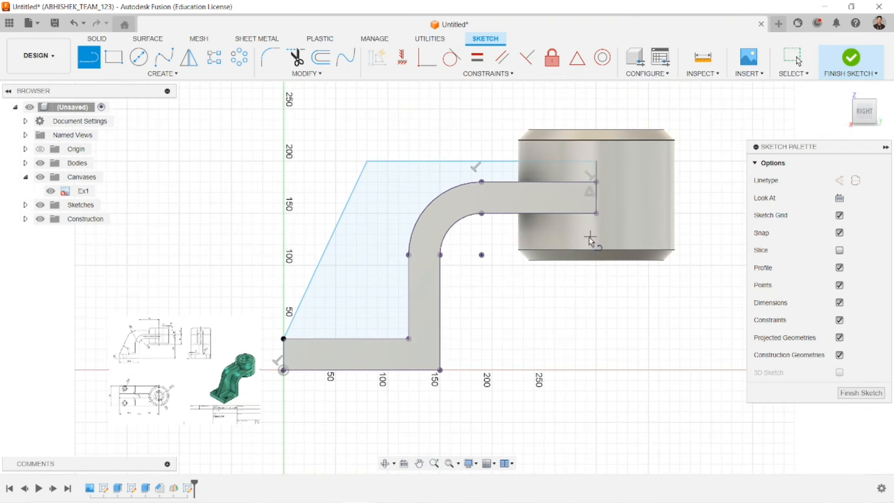
{"action": "left_click", "coordinate": [270, 56]}
{"action": "left_click", "coordinate": [367, 162]}
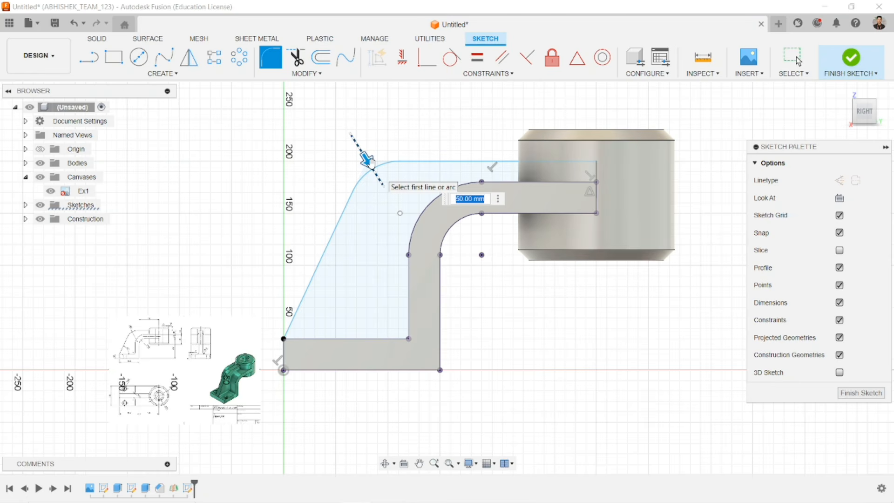
{"action": "type", "text": "80"}
{"action": "key", "text": "Return"}
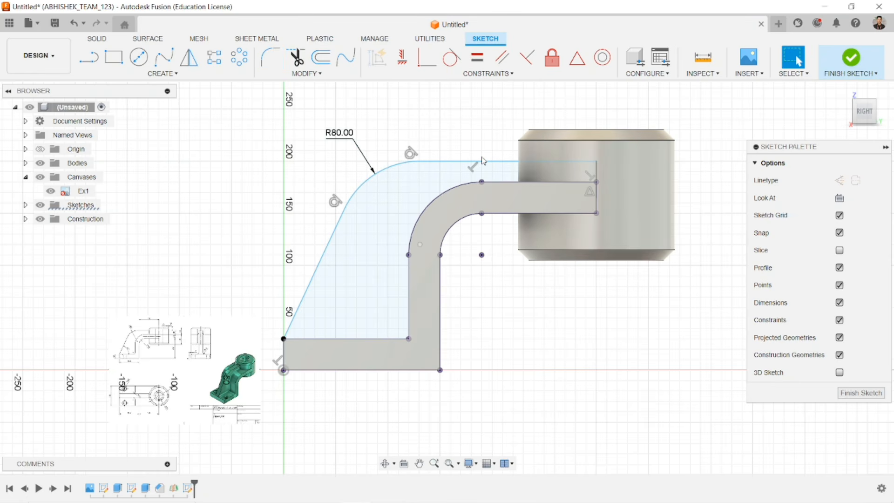
{"action": "middle_click_drag", "start_coordinate": [446, 205], "coordinate": [485, 228], "text": "shift"}
{"action": "key", "text": "Escape"}
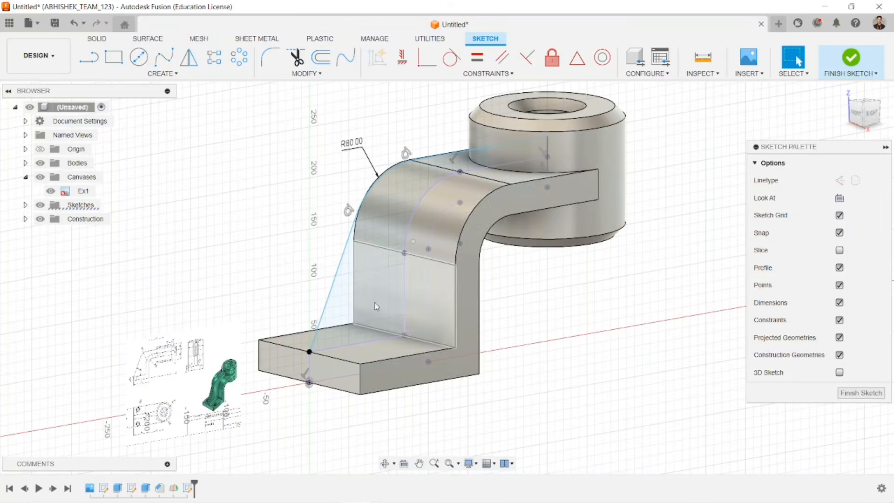
- Inspect the vertical closing line of the rib profile inside the boss and its lower endpoint on the arm's end
{"action": "left_click", "coordinate": [548, 175]}
{"action": "left_click", "coordinate": [548, 174]}
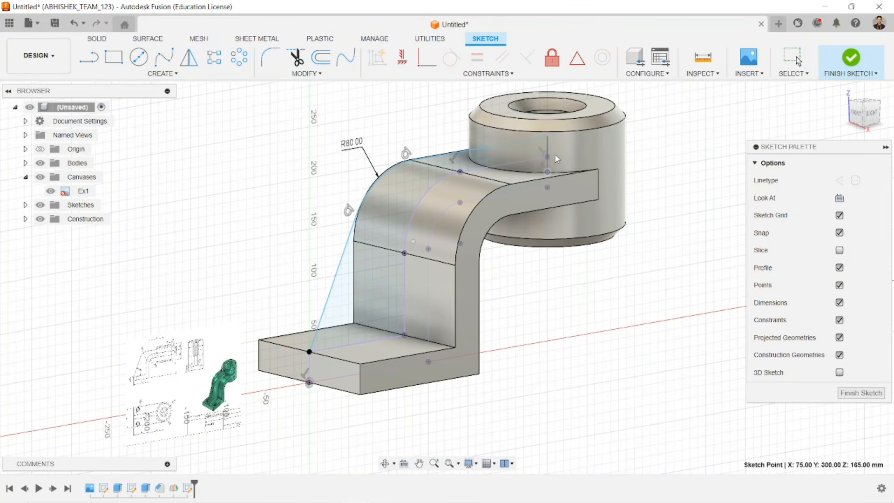
{"action": "scroll", "coordinate": [548, 175], "scroll_direction": "up", "scroll_amount": 3}
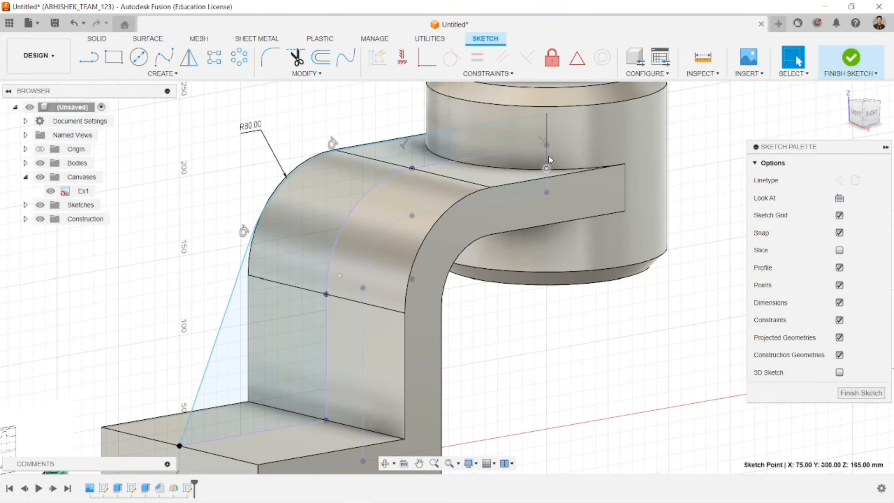
{"action": "left_click", "coordinate": [548, 157]}
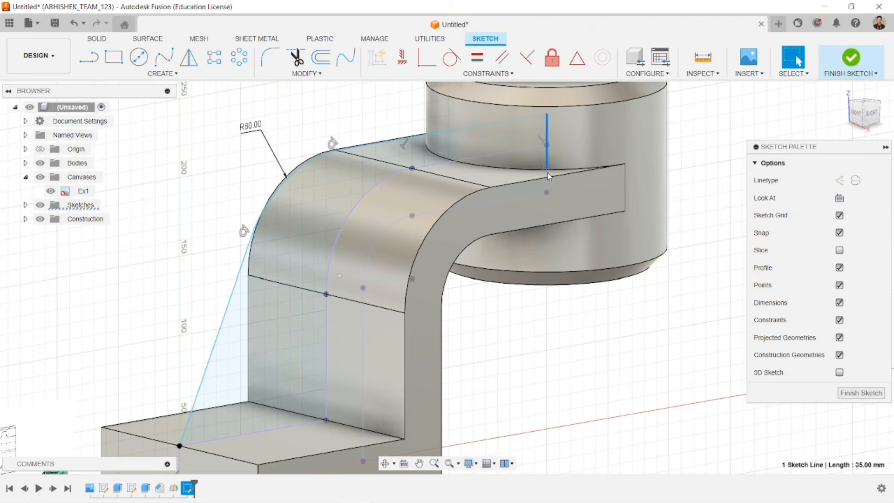
{"action": "scroll", "coordinate": [546, 172], "scroll_direction": "down", "scroll_amount": 3}
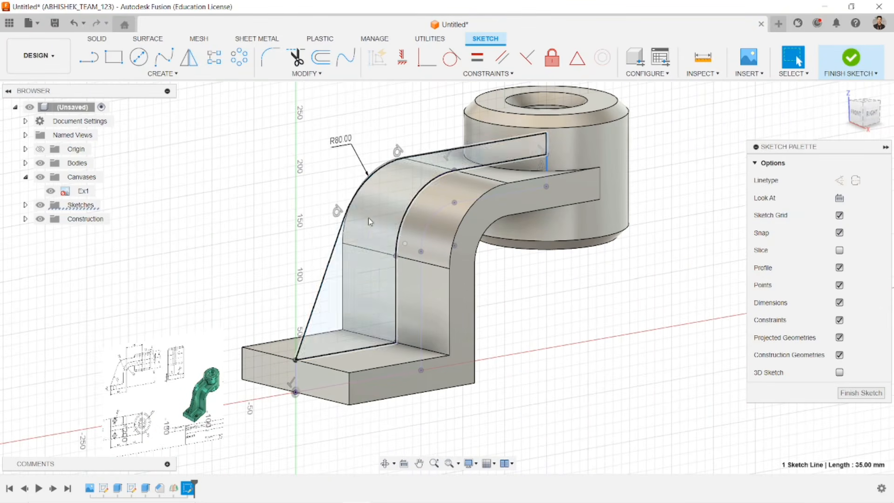
- Dimension the angle between the rib outline's sloped line and the base's upper edge to 65 degrees
{"action": "left_click", "coordinate": [870, 114]}
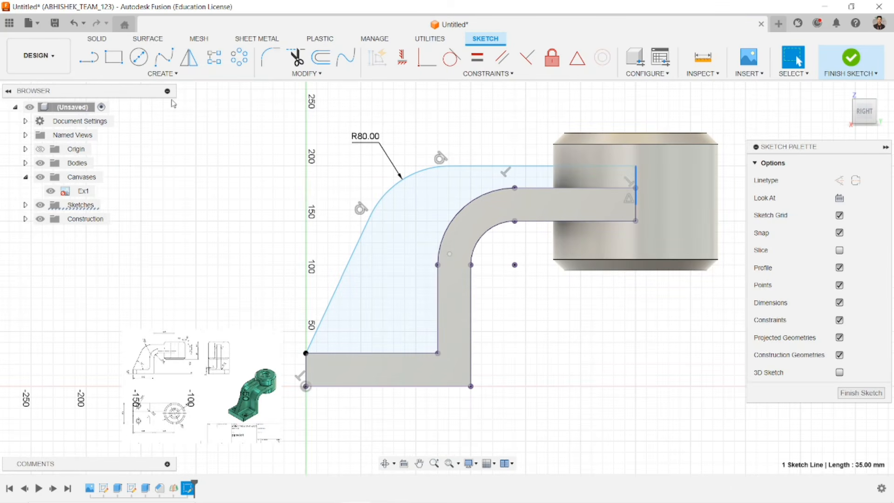
{"action": "key", "text": "d"}
{"action": "left_click", "coordinate": [343, 278]}
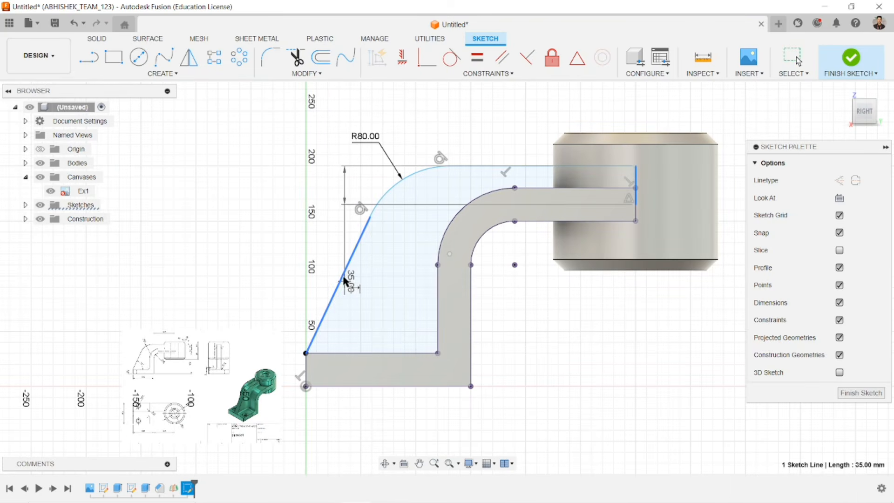
{"action": "left_click", "coordinate": [345, 353]}
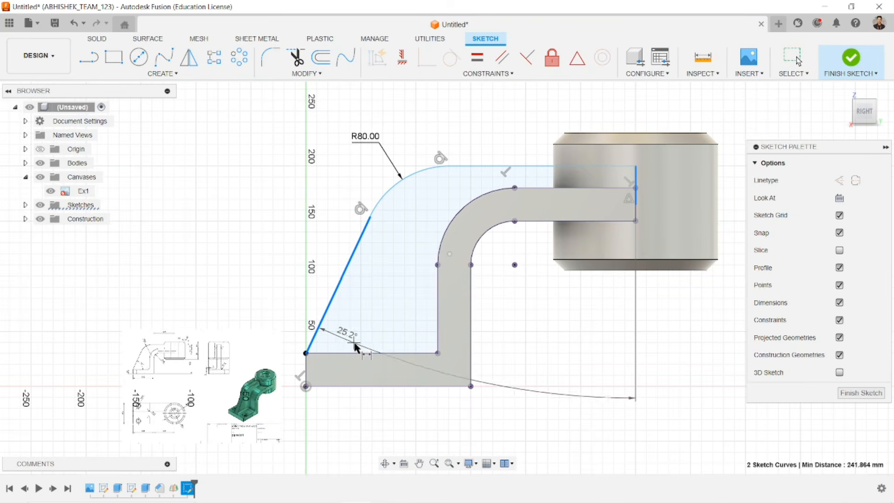
{"action": "left_click", "coordinate": [363, 316]}
{"action": "type", "text": "65"}
{"action": "key", "text": "Return"}
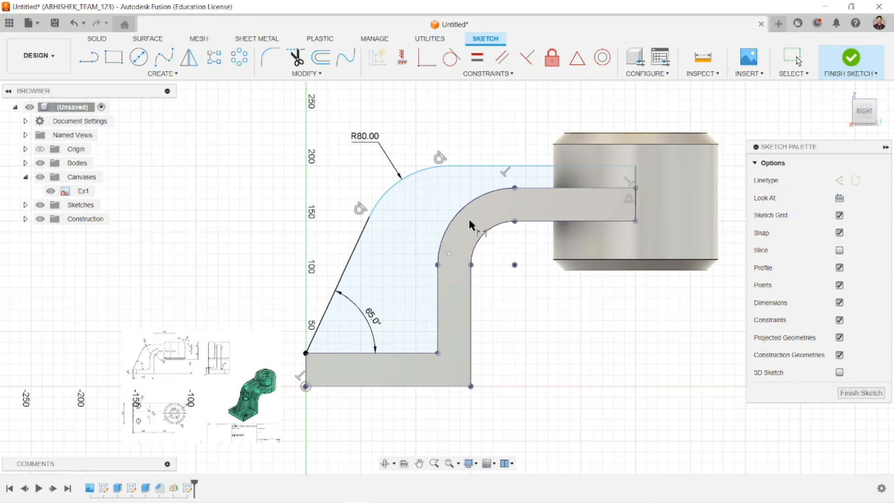
- Set the length of the rib profile's vertical closing line inside the boss to 30 mm
{"action": "left_click", "coordinate": [636, 180]}
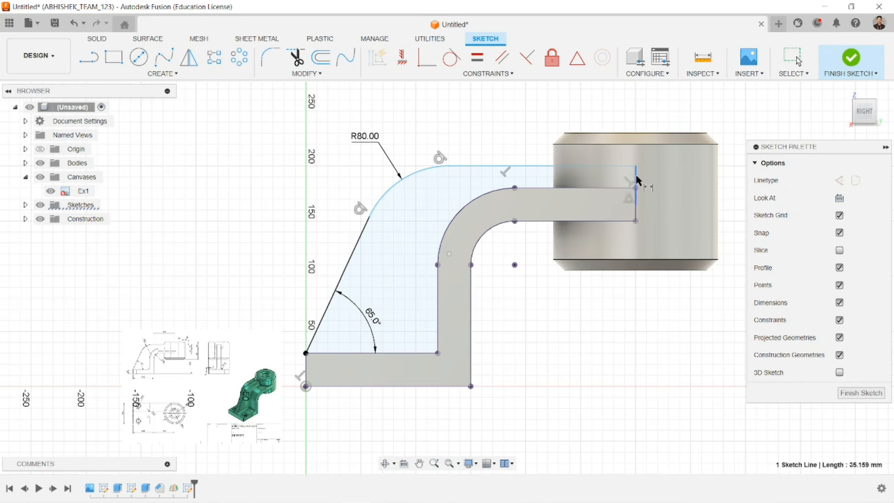
{"action": "left_click", "coordinate": [662, 183]}
{"action": "type", "text": "3"}
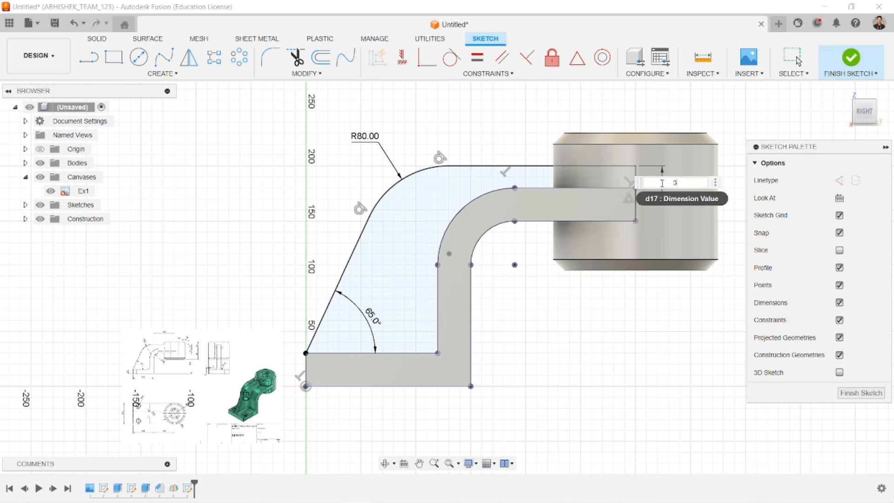
{"action": "type", "text": "0"}
{"action": "key", "text": "Return"}
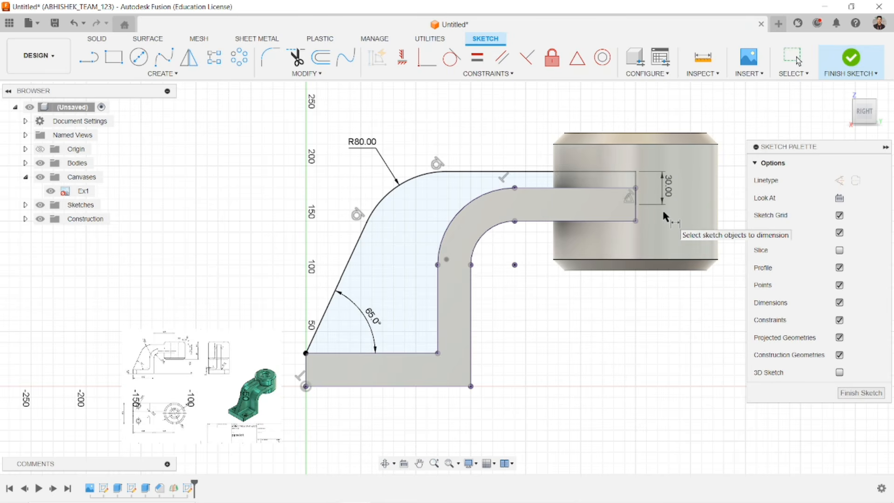
{"action": "scroll", "coordinate": [655, 180], "scroll_direction": "up", "scroll_amount": 3}
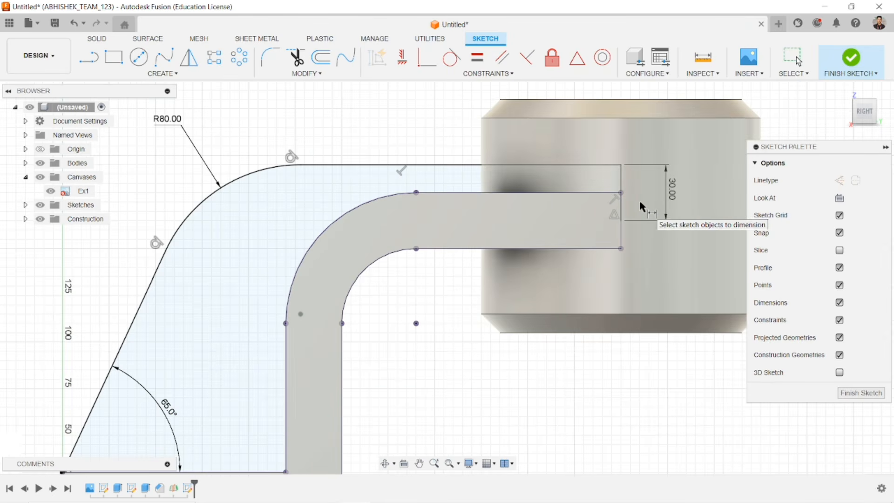
{"action": "key", "text": "Escape"}
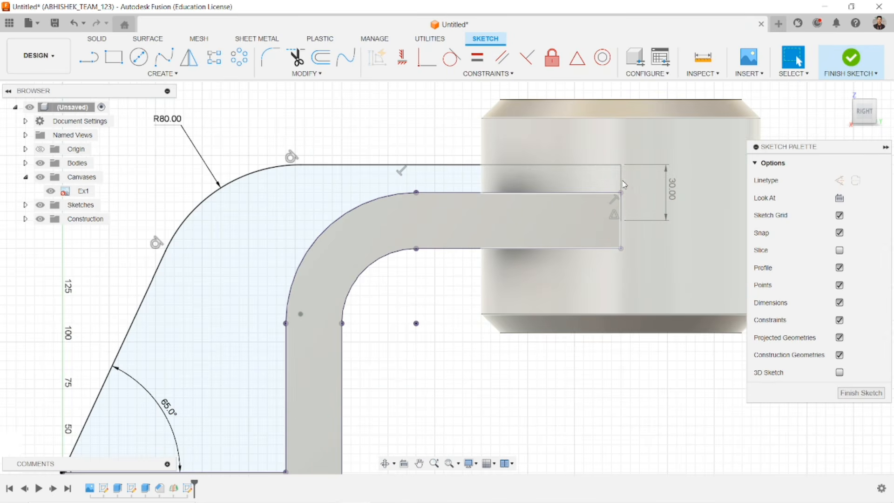
- Replace the rib's vertical closing line with one from the horizontal line's end down to the arm's upper end corner
{"action": "left_click", "coordinate": [622, 184]}
{"action": "key", "text": "Delete"}
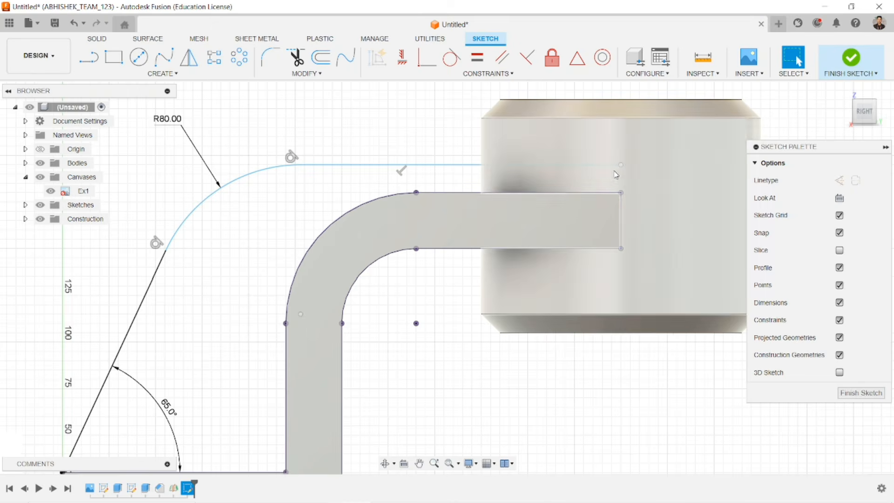
{"action": "key", "text": "l"}
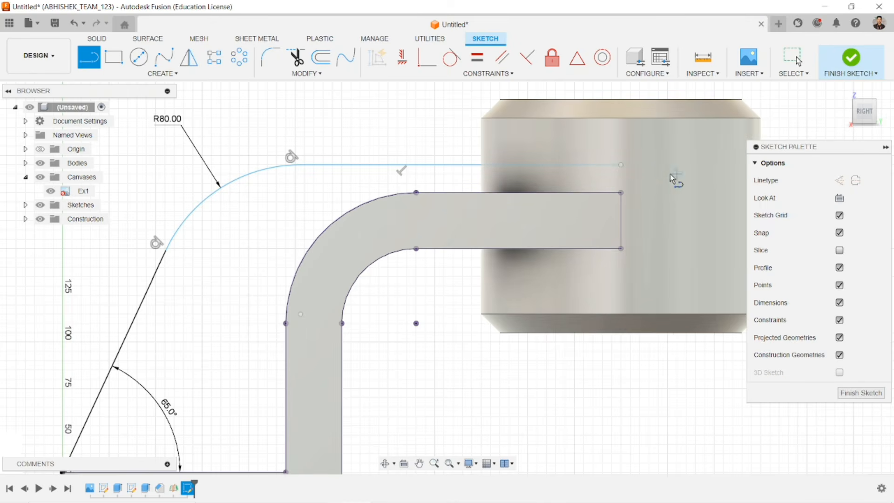
{"action": "left_click", "coordinate": [621, 165]}
{"action": "left_click", "coordinate": [621, 192]}
{"action": "key", "text": "Escape"}
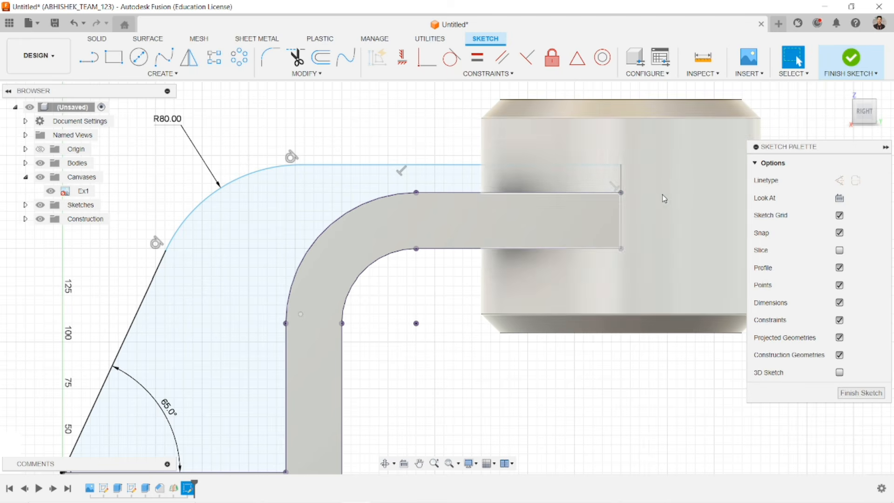
- Dimension the redrawn vertical closing line above the arm's end to 30 mm
{"action": "left_click", "coordinate": [89, 57]}
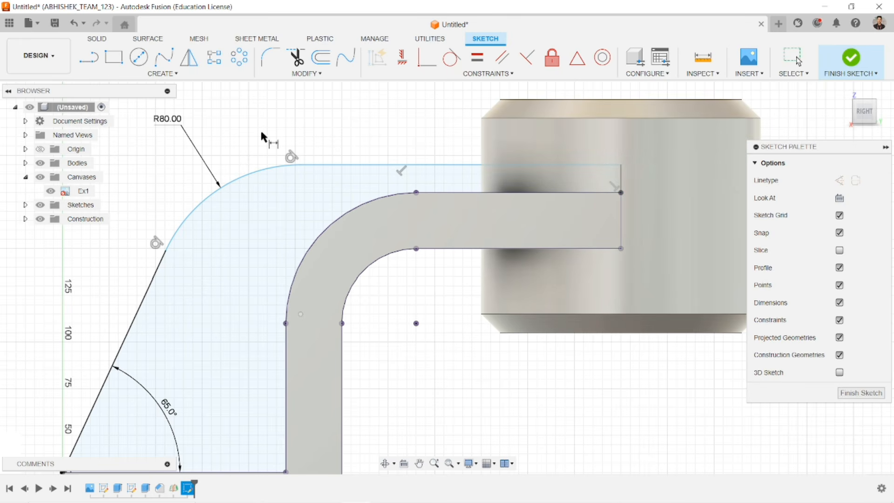
{"action": "left_click", "coordinate": [619, 176]}
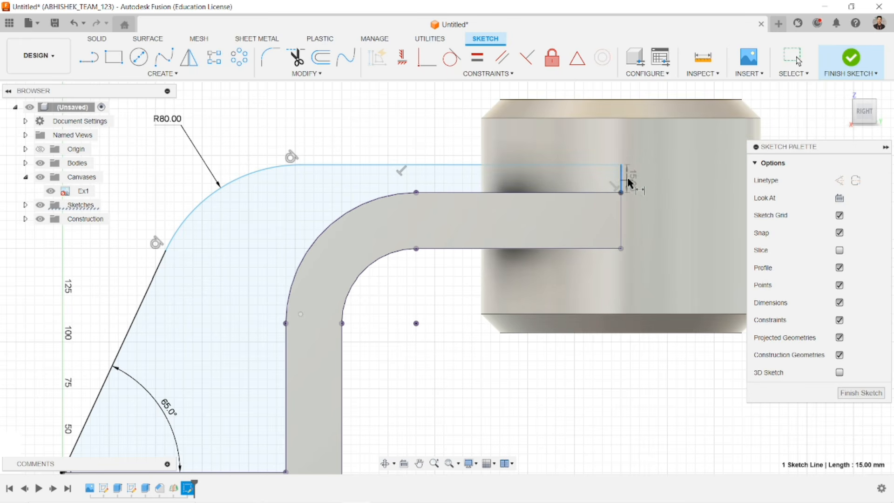
{"action": "left_click", "coordinate": [636, 183]}
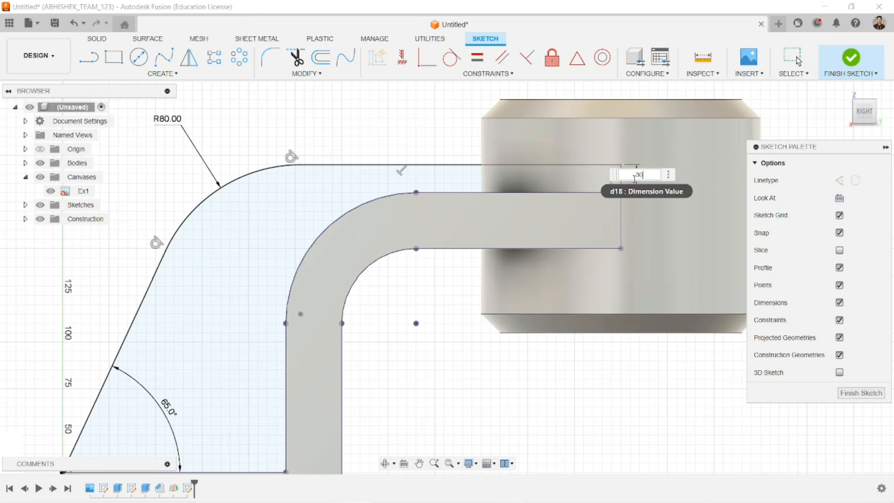
{"action": "key", "text": "Return"}
{"action": "scroll", "coordinate": [568, 279], "scroll_direction": "down", "scroll_amount": 3}
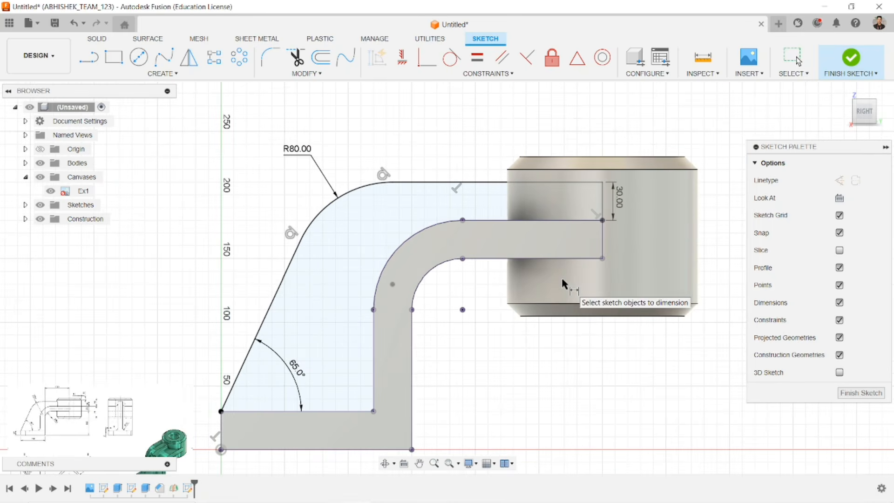
{"action": "middle_click_drag", "start_coordinate": [543, 302], "coordinate": [573, 256]}
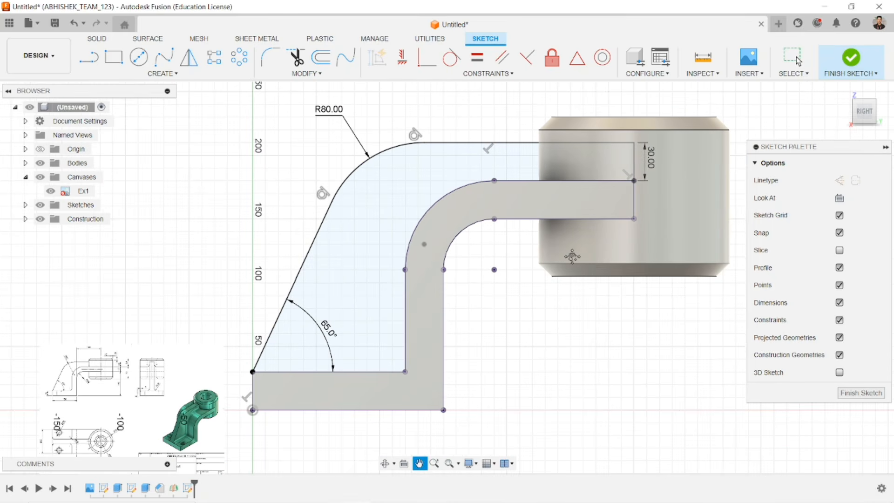
{"action": "middle_click_drag", "start_coordinate": [500, 316], "coordinate": [549, 326], "text": "shift"}
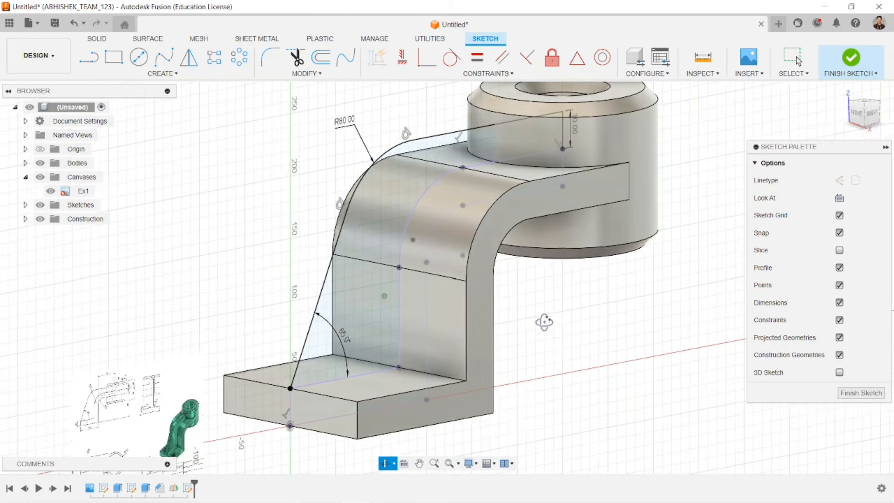
{"action": "key", "text": "Escape"}
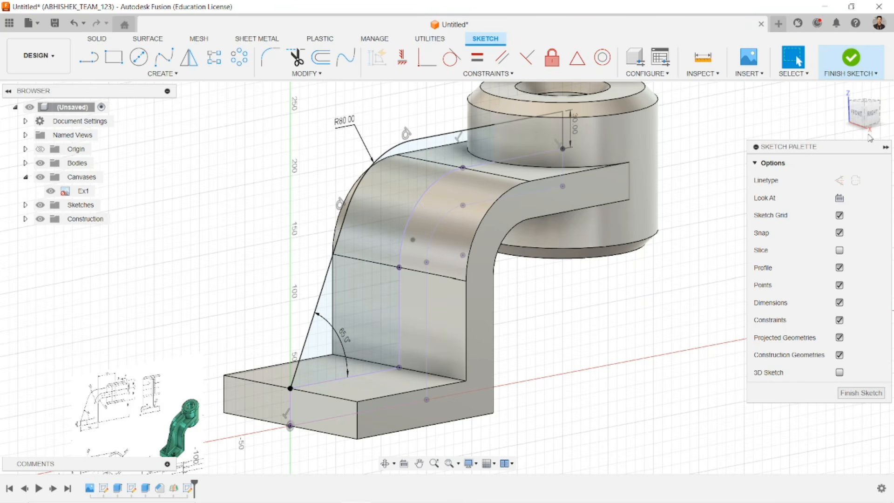
- Examine the canvas drawing's orthographic views and 3D picture for the rib's shape, thickness and surrounding fillets
{"action": "scroll", "coordinate": [367, 303], "scroll_direction": "up", "scroll_amount": 10}
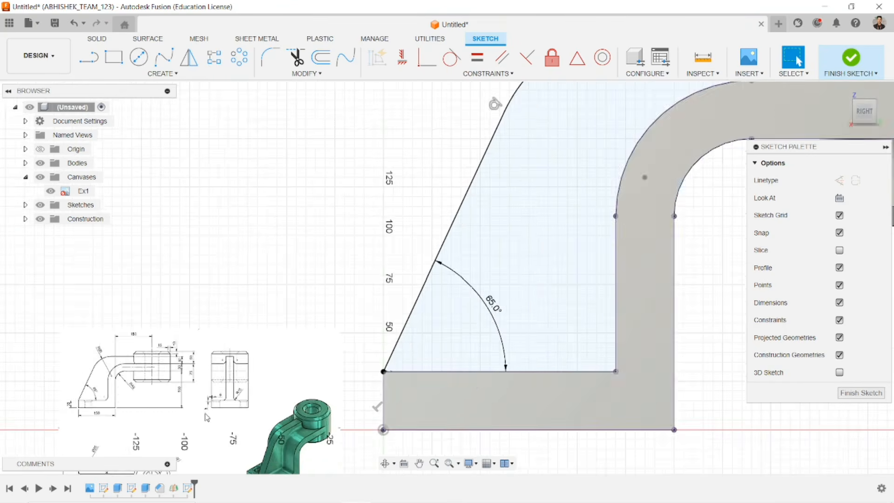
{"action": "scroll", "coordinate": [367, 304], "scroll_direction": "up", "scroll_amount": 5}
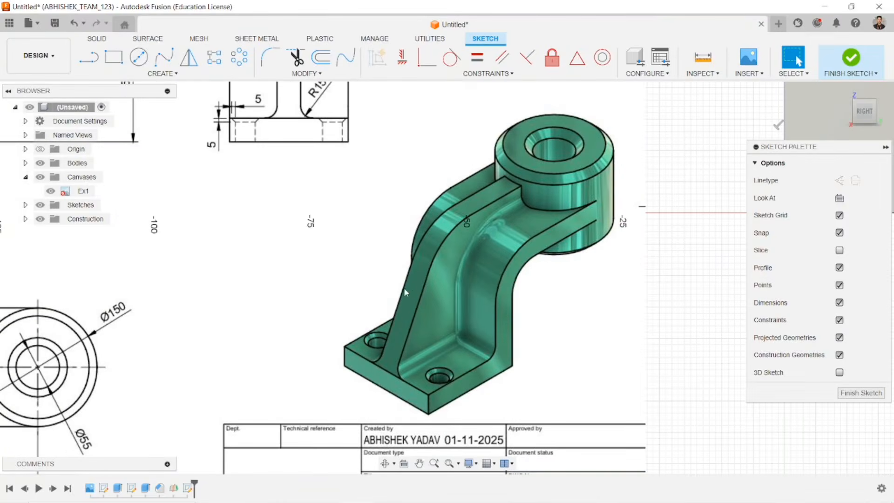
{"action": "scroll", "coordinate": [477, 279], "scroll_direction": "down", "scroll_amount": 5}
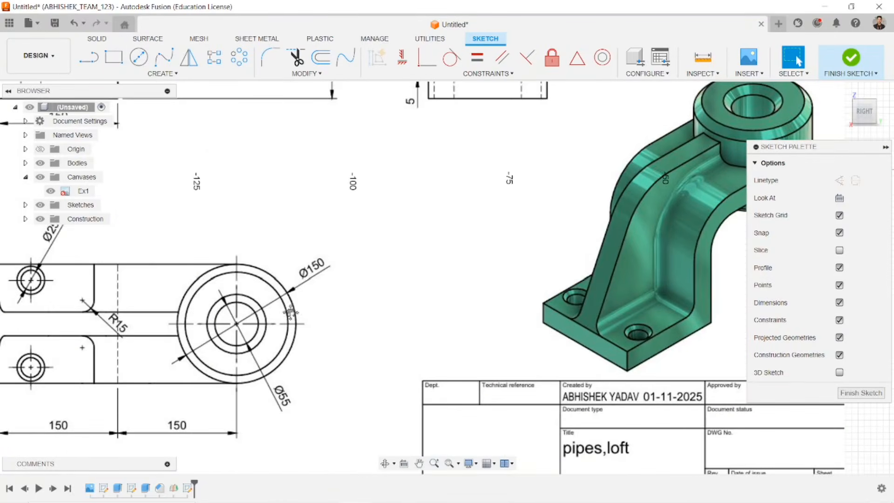
{"action": "scroll", "coordinate": [360, 377], "scroll_direction": "up", "scroll_amount": 5}
{"action": "mouse_move", "coordinate": [297, 229]}
{"action": "middle_mouse_down"}
{"action": "mouse_move", "coordinate": [324, 267]}
{"action": "mouse_move", "coordinate": [310, 306]}
{"action": "mouse_move", "coordinate": [275, 332]}
{"action": "middle_mouse_up"}
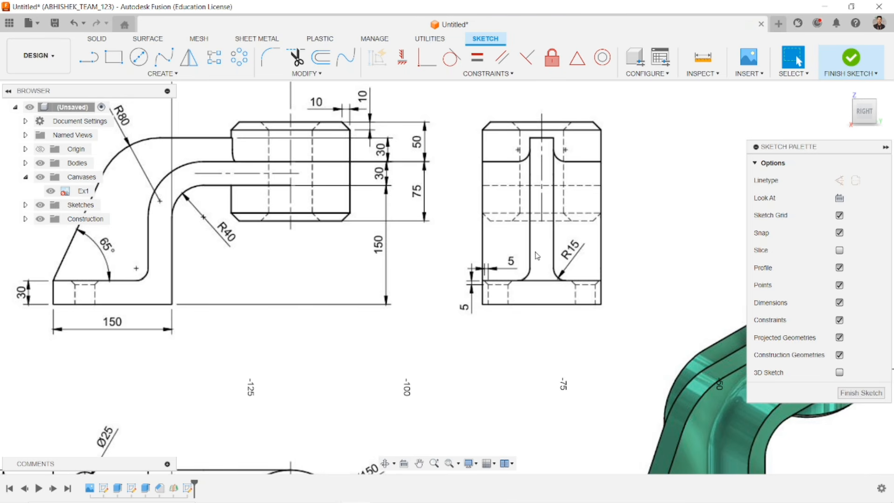
{"action": "scroll", "coordinate": [518, 292], "scroll_direction": "up", "scroll_amount": 1}
{"action": "scroll", "coordinate": [506, 323], "scroll_direction": "down", "scroll_amount": 5}
{"action": "middle_click_drag", "start_coordinate": [478, 371], "coordinate": [486, 193]}
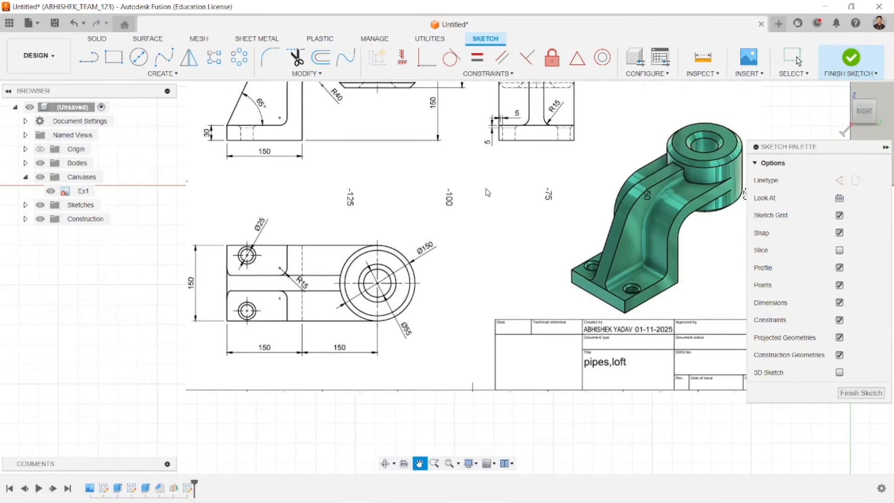
{"action": "key", "text": "Escape"}
{"action": "scroll", "coordinate": [223, 287], "scroll_direction": "up", "scroll_amount": 2}
{"action": "scroll", "coordinate": [366, 305], "scroll_direction": "down", "scroll_amount": 3}
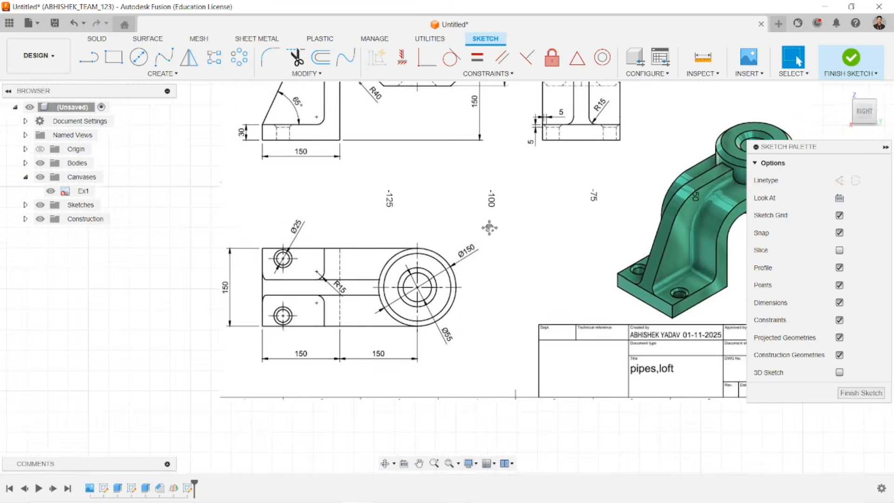
{"action": "middle_click_drag", "start_coordinate": [618, 180], "coordinate": [341, 294]}
{"action": "scroll", "coordinate": [397, 265], "scroll_direction": "down", "scroll_amount": 1}
{"action": "middle_click_drag", "start_coordinate": [383, 272], "coordinate": [220, 359]}
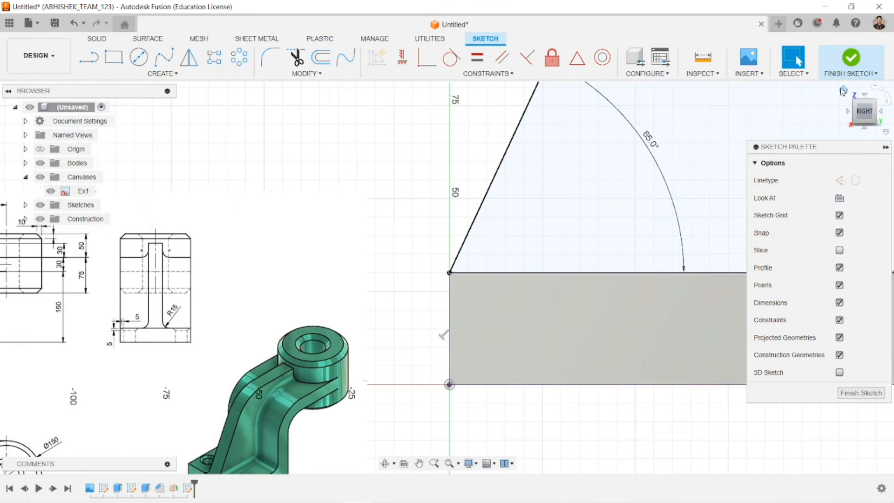
- Check the closed rib profile against the arm and boss in the home view, and finish the sketch
{"action": "left_click", "coordinate": [844, 92]}
{"action": "scroll", "coordinate": [465, 230], "scroll_direction": "up", "scroll_amount": 3}
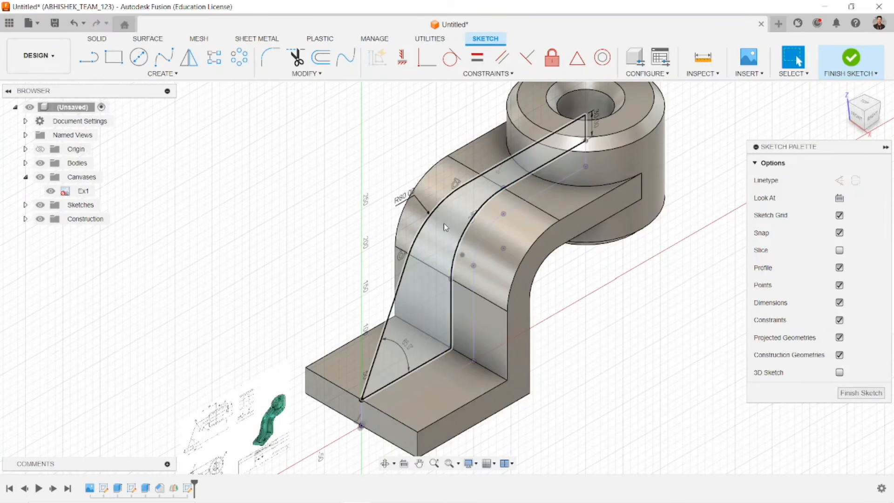
{"action": "scroll", "coordinate": [443, 227], "scroll_direction": "up", "scroll_amount": 1}
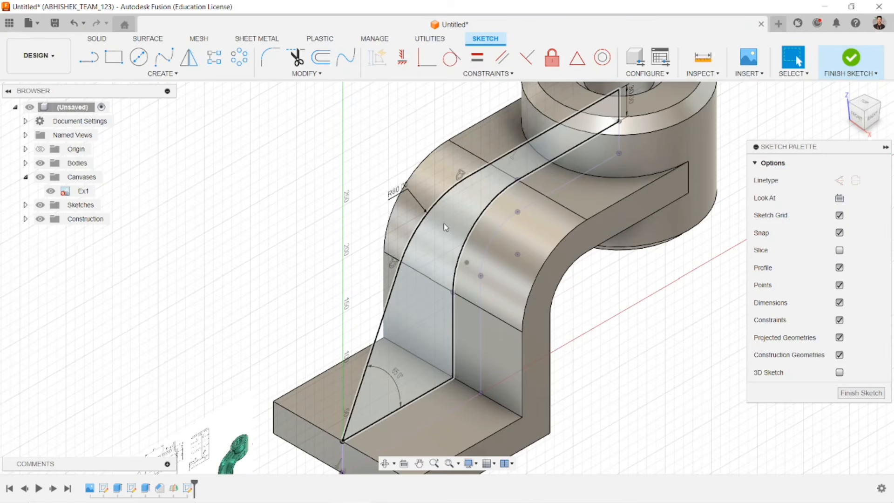
{"action": "scroll", "coordinate": [443, 228], "scroll_direction": "down", "scroll_amount": 2}
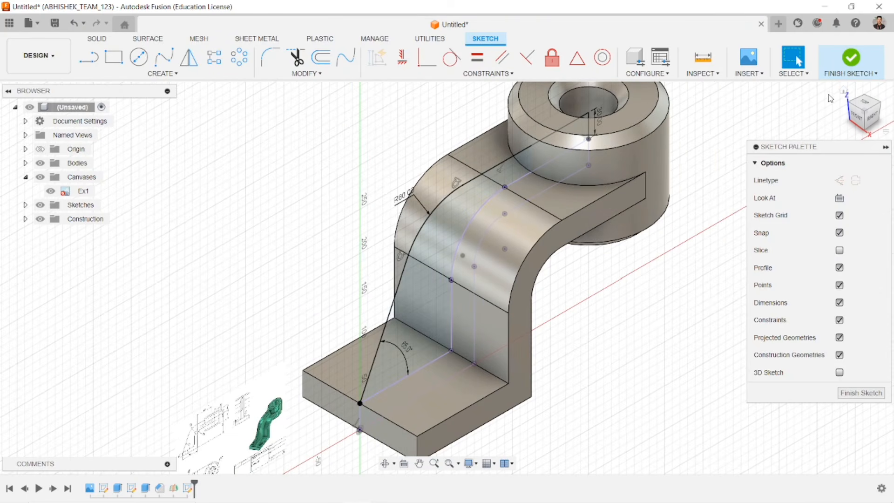
{"action": "left_click", "coordinate": [844, 90]}
{"action": "scroll", "coordinate": [468, 236], "scroll_direction": "up", "scroll_amount": 3}
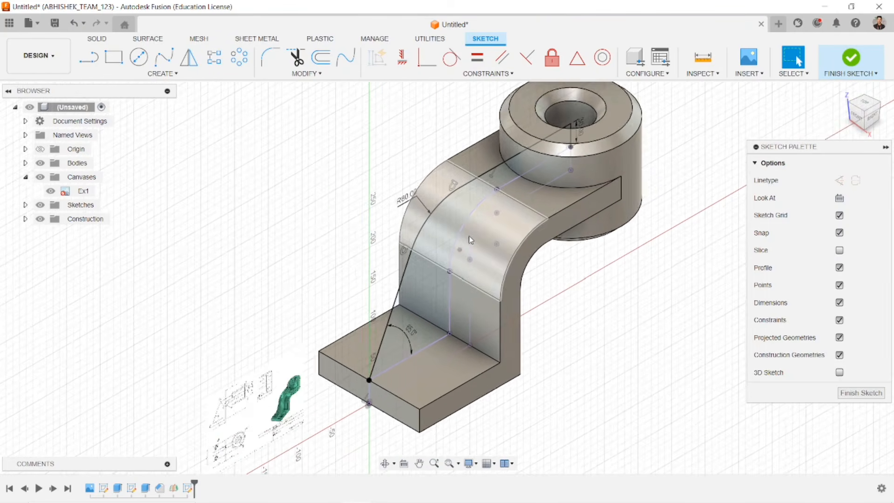
{"action": "scroll", "coordinate": [468, 235], "scroll_direction": "up", "scroll_amount": 2}
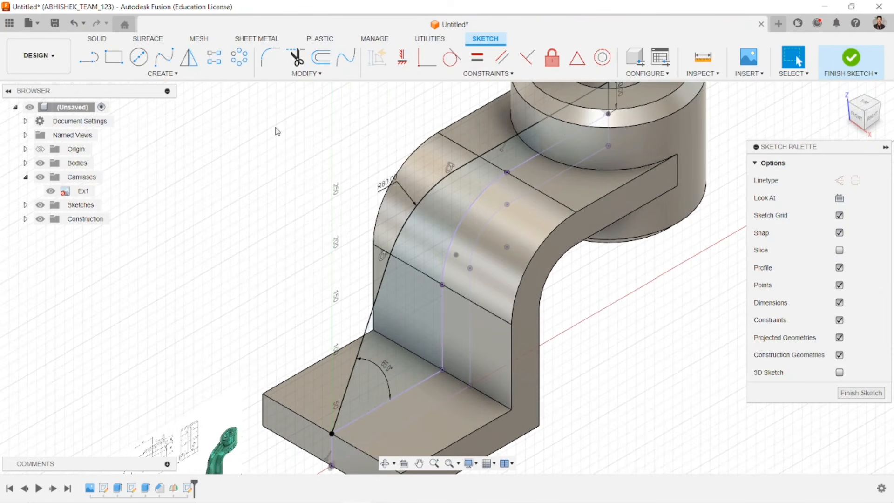
{"action": "left_click", "coordinate": [851, 61]}
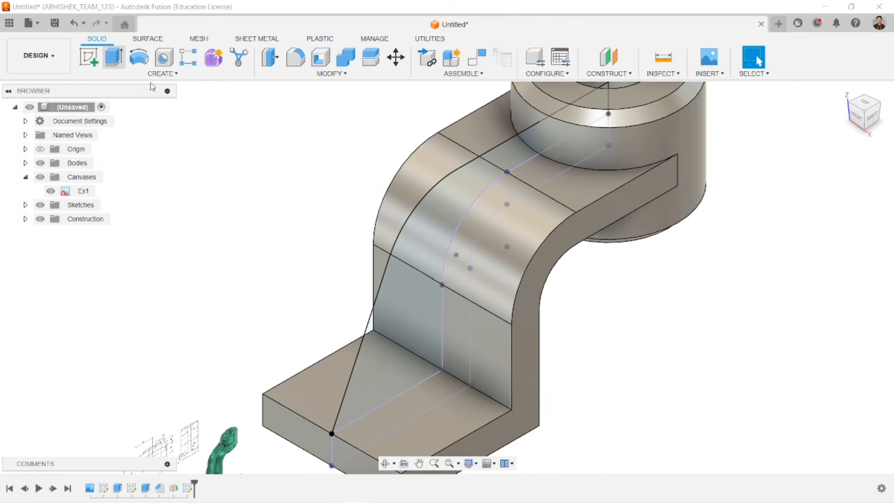
- Extrude the rib profile symmetrically from the midplane with a whole-length distance of 30 mm
{"action": "key", "text": "e"}
{"action": "left_click", "coordinate": [449, 223]}
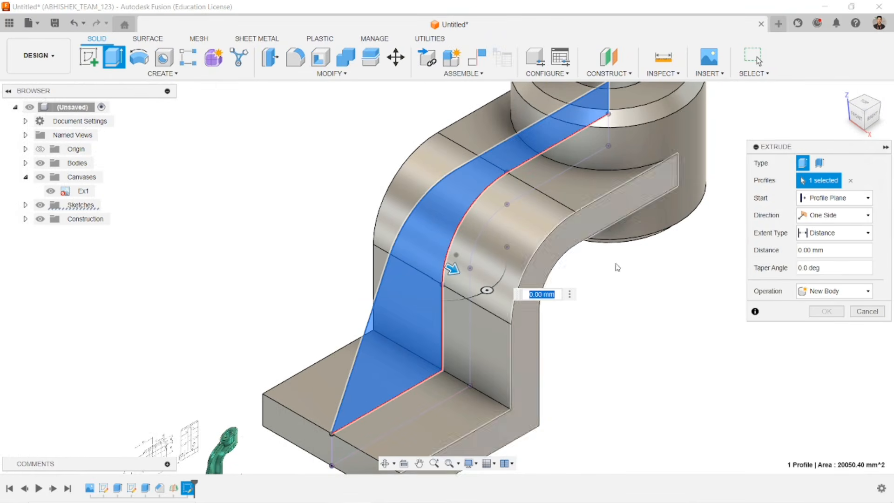
{"action": "left_click", "coordinate": [831, 216]}
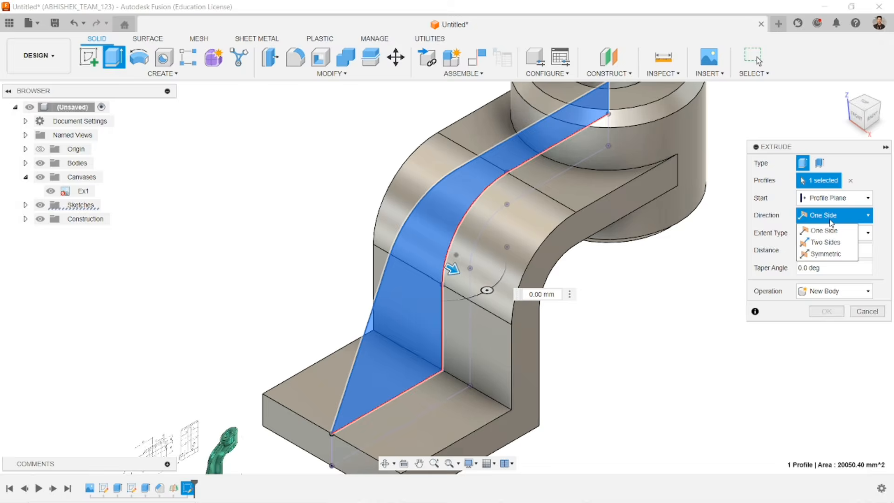
{"action": "left_click", "coordinate": [831, 253]}
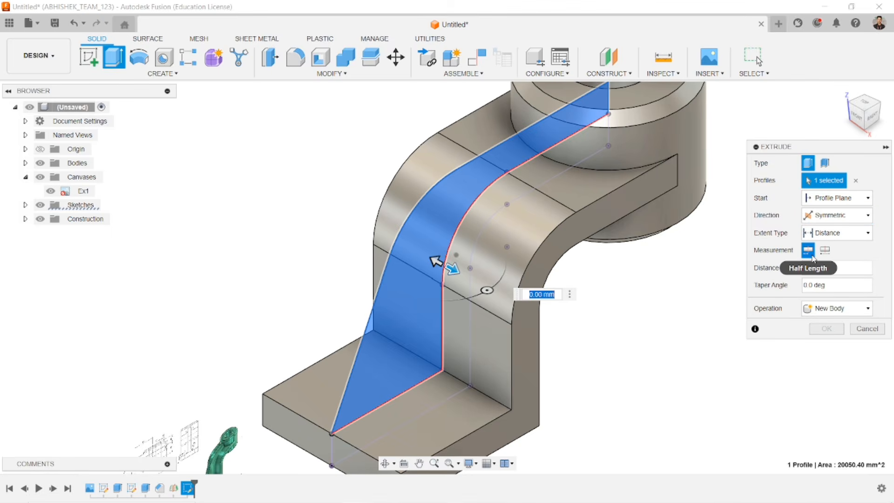
{"action": "left_click", "coordinate": [826, 251]}
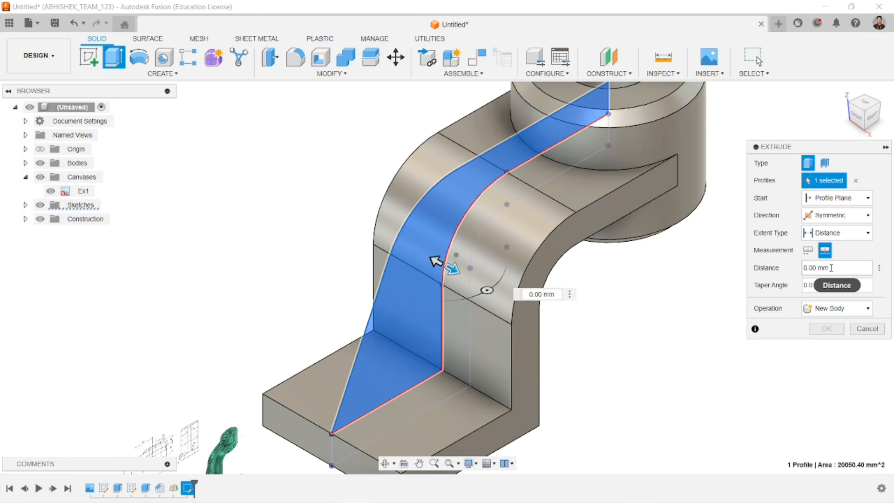
{"action": "left_click", "coordinate": [834, 270]}
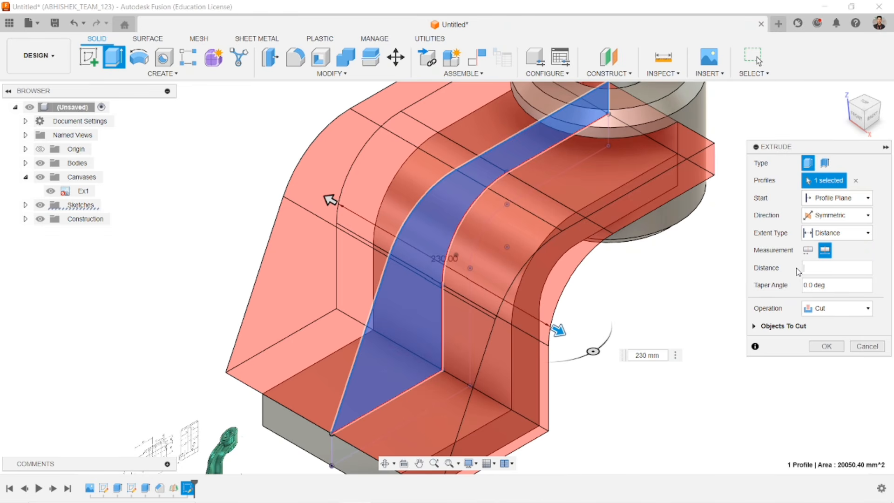
{"action": "type", "text": "0"}
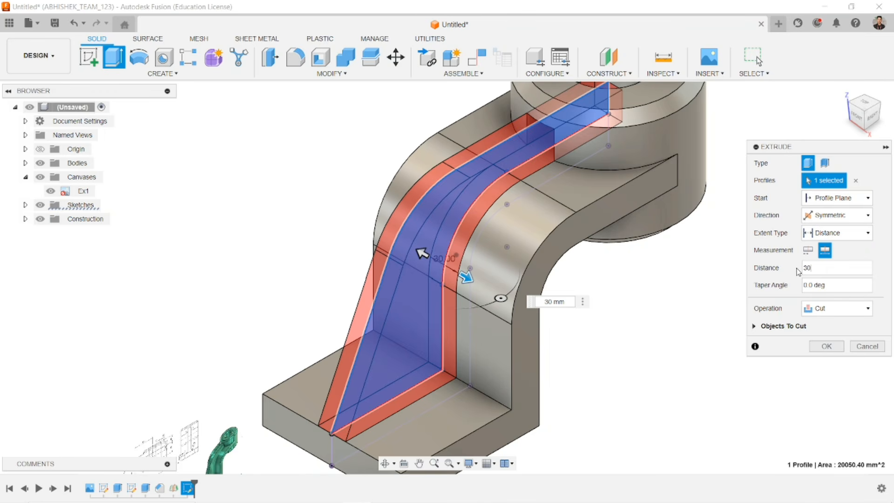
{"action": "key", "text": "Return"}
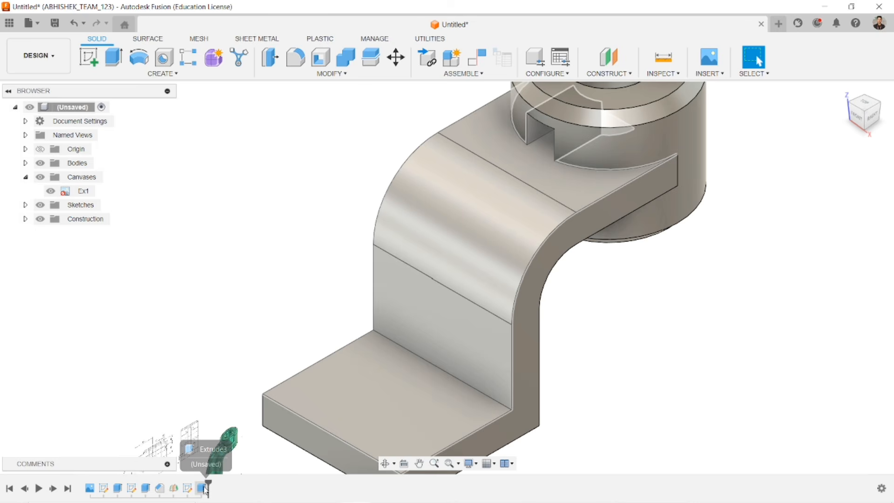
- Edit the rib extrusion and change its operation to Join
{"action": "double_click", "coordinate": [204, 488]}
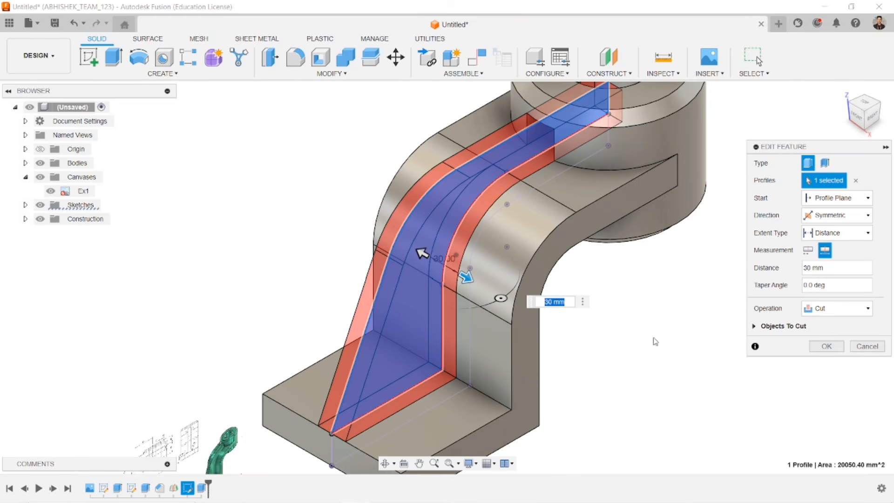
{"action": "left_click", "coordinate": [813, 308]}
{"action": "left_click", "coordinate": [824, 326]}
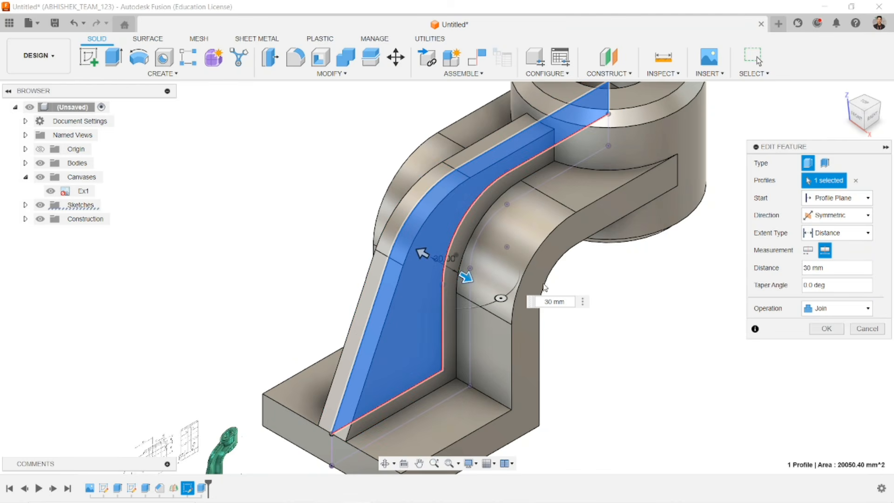
{"action": "left_click", "coordinate": [841, 330]}
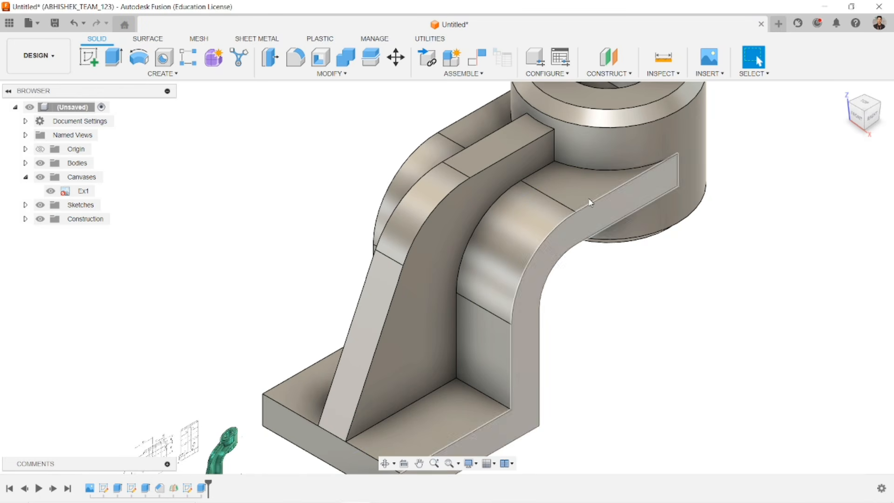
- Extrude the top face of the rib end protruding into the boss bore by -30 mm as a cut
{"action": "middle_click_drag", "start_coordinate": [587, 197], "coordinate": [542, 193], "text": "shift"}
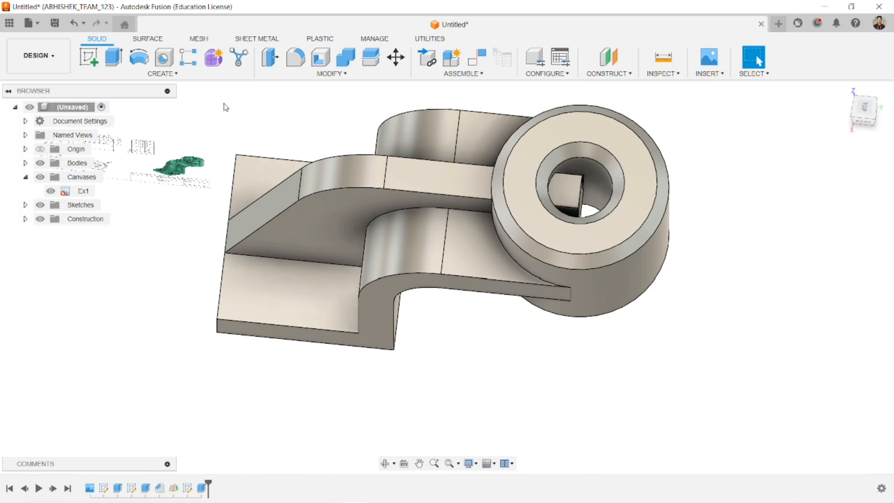
{"action": "left_click", "coordinate": [113, 58]}
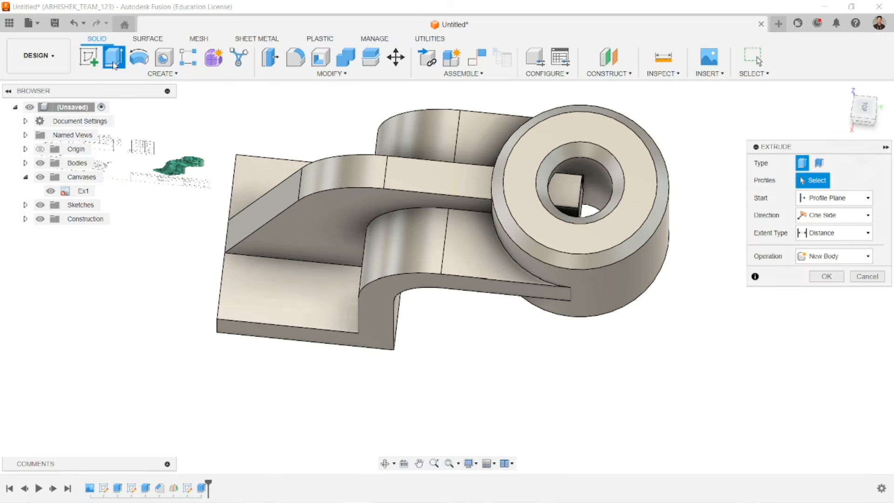
{"action": "left_click", "coordinate": [565, 183]}
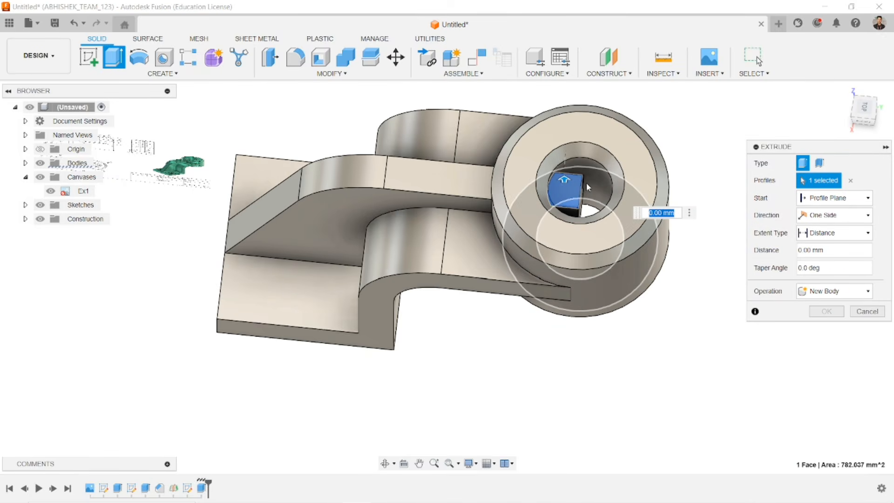
{"action": "middle_click_drag", "start_coordinate": [588, 192], "coordinate": [584, 167], "text": "shift"}
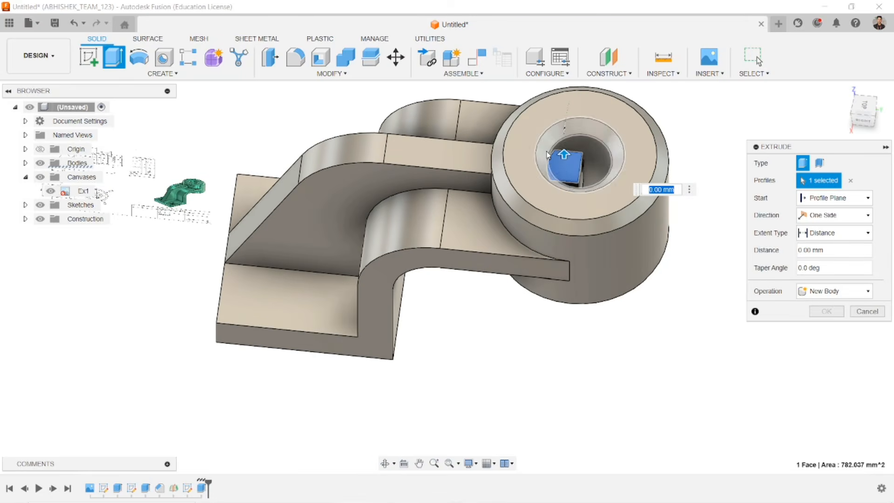
{"action": "left_click_drag", "start_coordinate": [564, 154], "coordinate": [565, 186]}
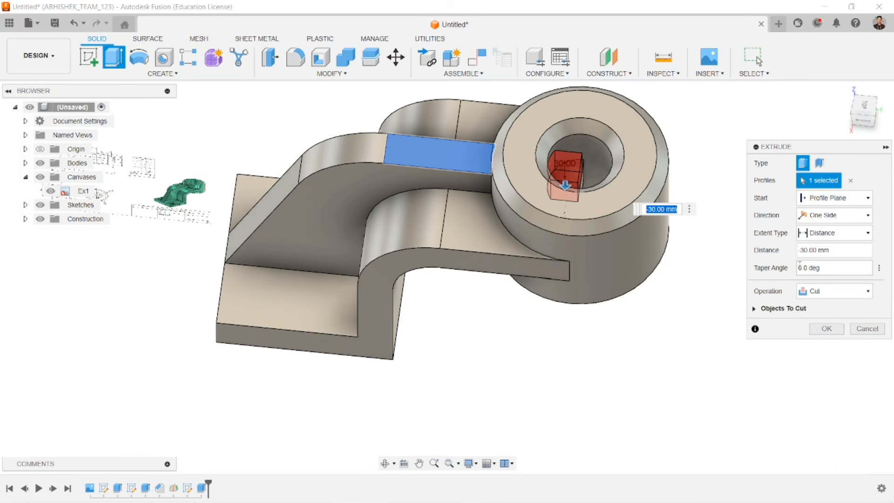
{"action": "left_click", "coordinate": [821, 238]}
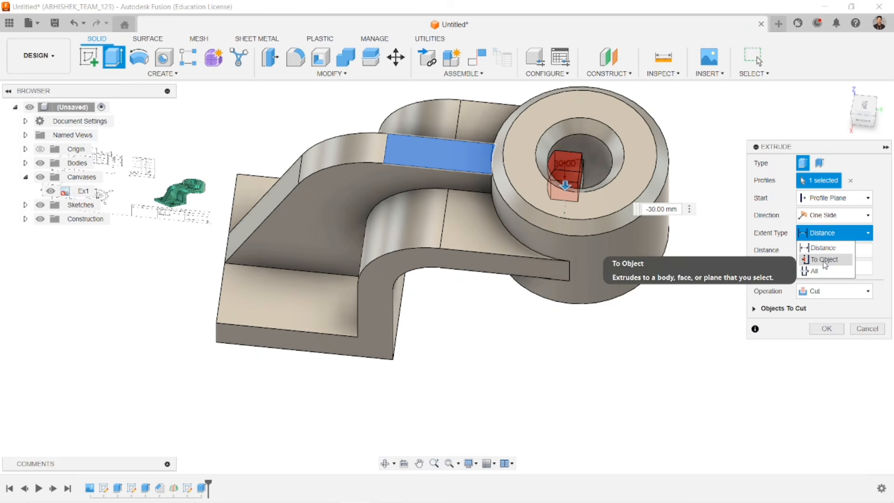
{"action": "left_click", "coordinate": [824, 268]}
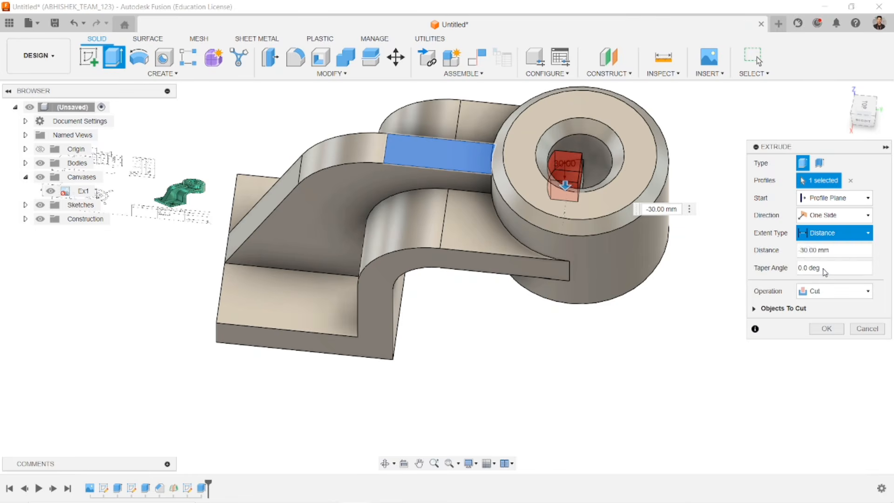
{"action": "left_click", "coordinate": [826, 329]}
- Extrude the top face of one leftover arm segment inside the boss bore by -30 mm as a cut
{"action": "middle_click_drag", "start_coordinate": [602, 189], "coordinate": [567, 201], "text": "shift"}
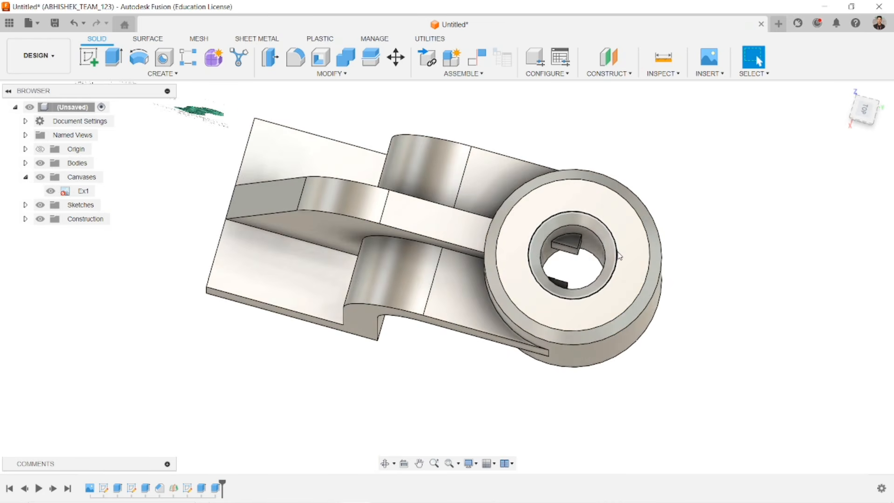
{"action": "scroll", "coordinate": [622, 252], "scroll_direction": "up", "scroll_amount": 2}
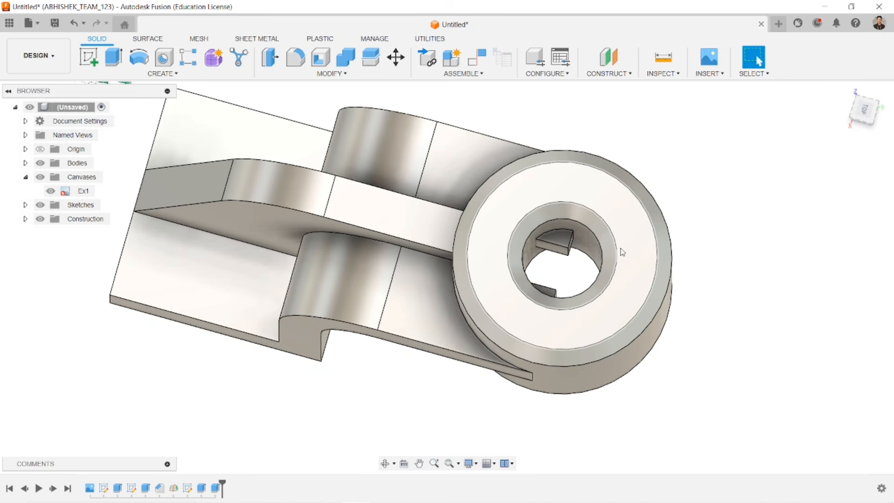
{"action": "middle_click_drag", "start_coordinate": [561, 276], "coordinate": [559, 282], "text": "shift"}
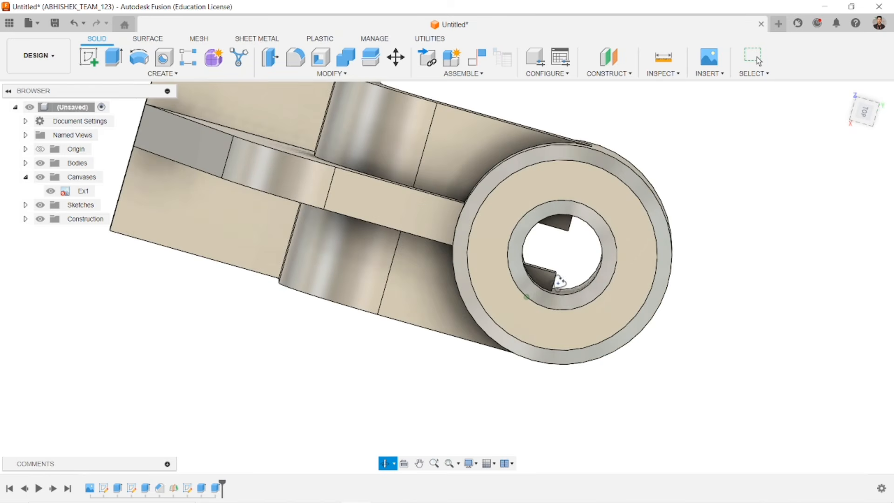
{"action": "left_click", "coordinate": [113, 56]}
{"action": "left_click", "coordinate": [572, 234]}
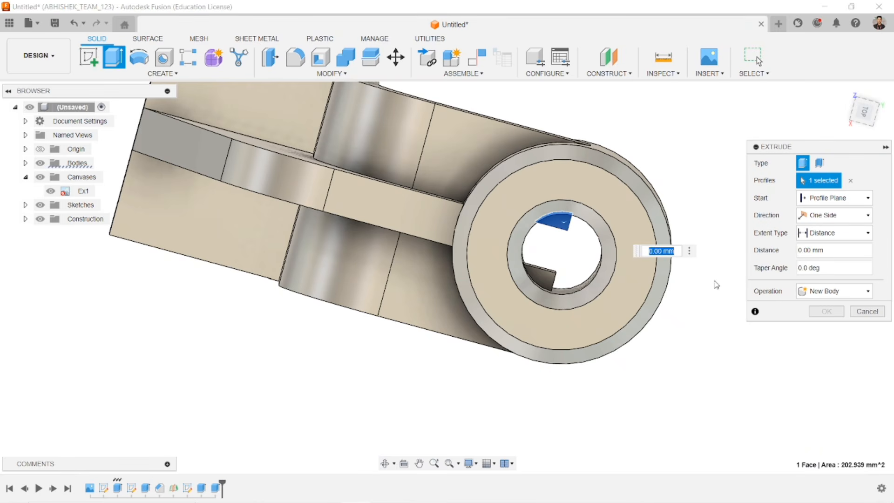
{"action": "left_click", "coordinate": [833, 233]}
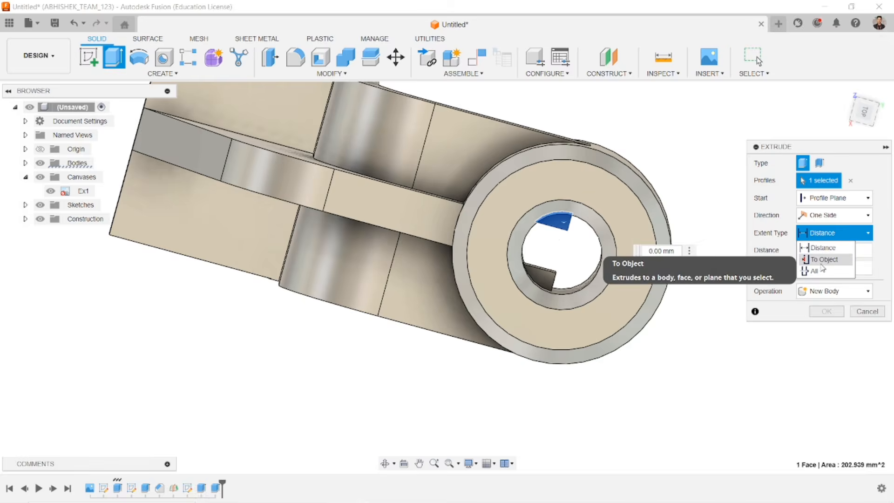
{"action": "left_click", "coordinate": [820, 272]}
{"action": "left_click", "coordinate": [834, 291]}
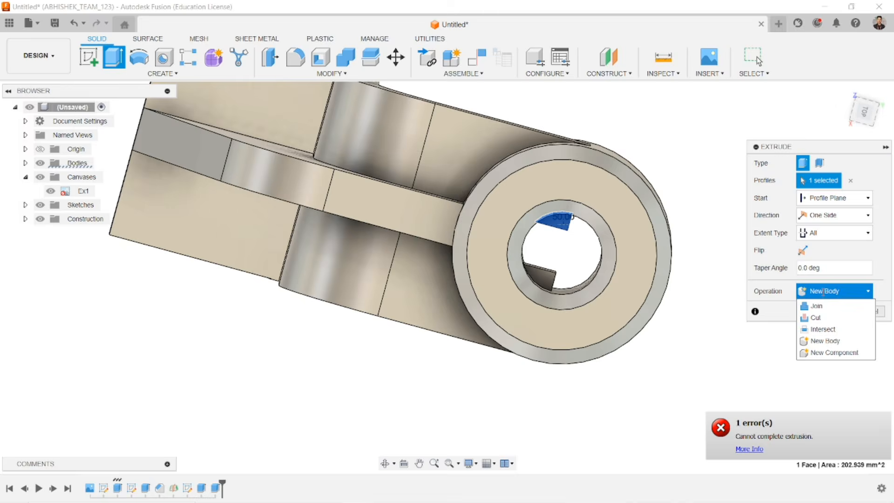
{"action": "left_click", "coordinate": [822, 317]}
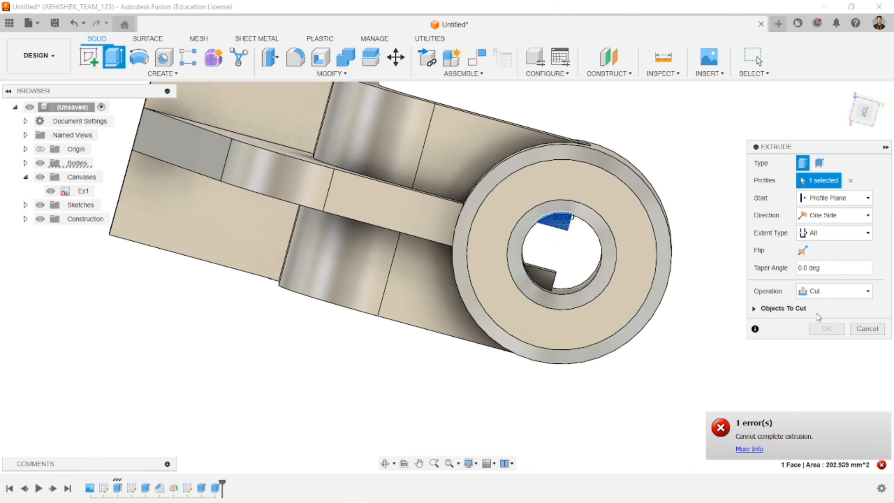
{"action": "middle_click_drag", "start_coordinate": [688, 306], "coordinate": [610, 228], "text": "shift"}
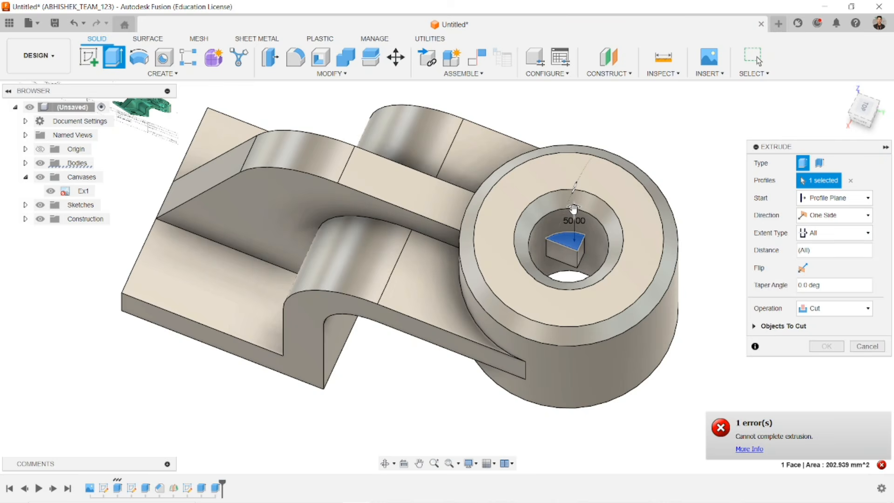
{"action": "left_click_drag", "start_coordinate": [573, 208], "coordinate": [575, 264]}
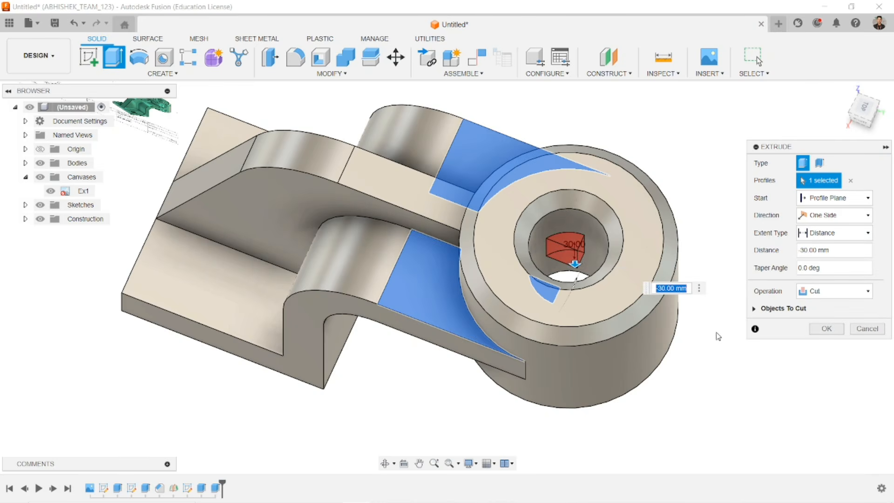
{"action": "left_click", "coordinate": [825, 328]}
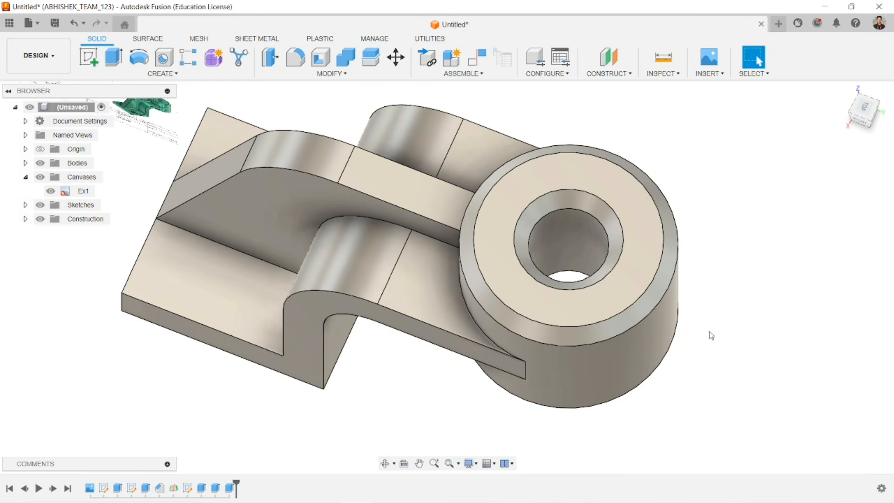
- Extrude the top face of the remaining arm segment inside the boss bore by -20 mm as a cut
{"action": "middle_click_drag", "start_coordinate": [678, 317], "coordinate": [606, 306], "text": "shift"}
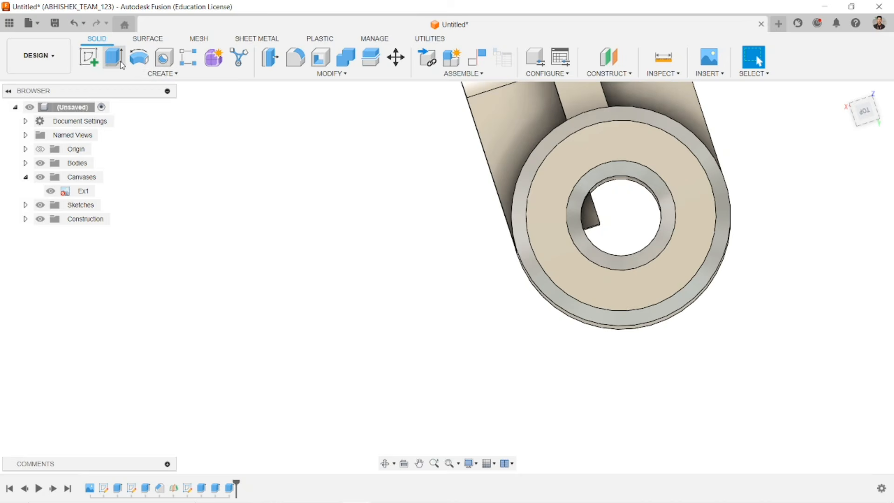
{"action": "key", "text": "e"}
{"action": "left_click", "coordinate": [590, 222]}
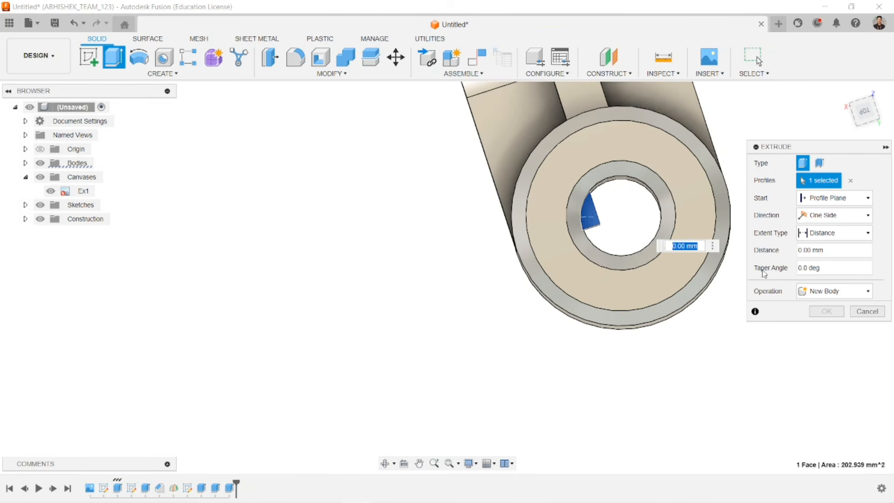
{"action": "left_click", "coordinate": [829, 235]}
{"action": "left_click", "coordinate": [821, 282]}
{"action": "middle_click_drag", "start_coordinate": [630, 238], "coordinate": [629, 214], "text": "shift"}
{"action": "left_click_drag", "start_coordinate": [594, 222], "coordinate": [593, 247]}
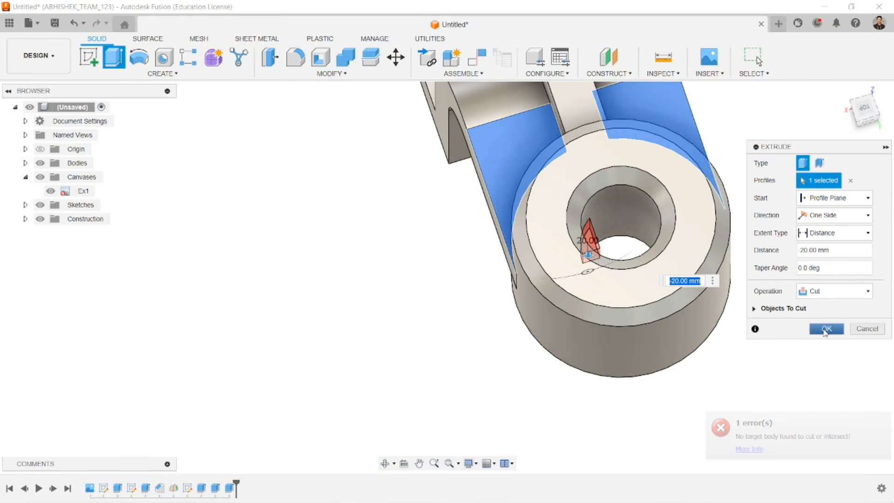
{"action": "left_click", "coordinate": [825, 328]}
- Extrude the underside face of the leftover segment inside the boss bore as a cut with the All extent
{"action": "middle_click_drag", "start_coordinate": [655, 276], "coordinate": [626, 28], "text": "shift"}
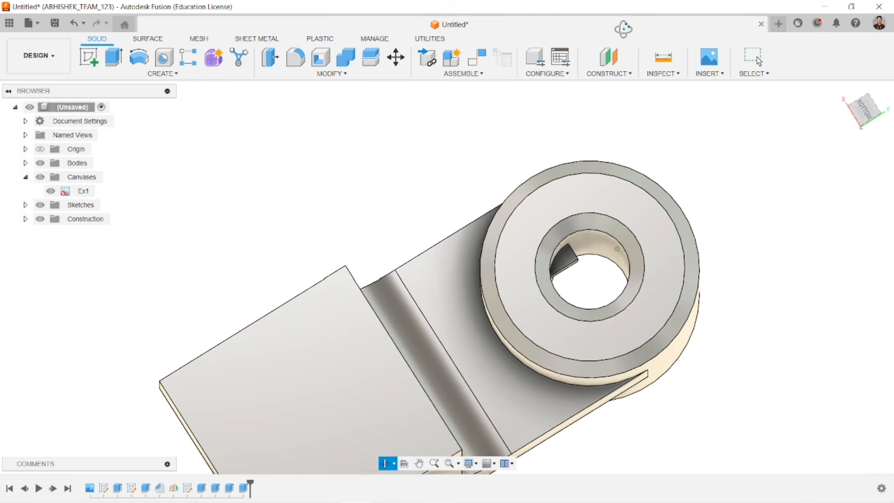
{"action": "left_click", "coordinate": [114, 56]}
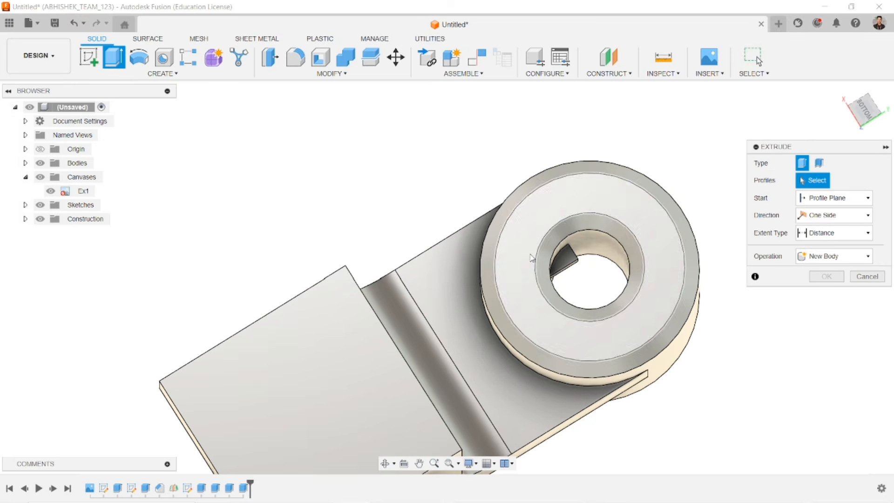
{"action": "left_click", "coordinate": [564, 262]}
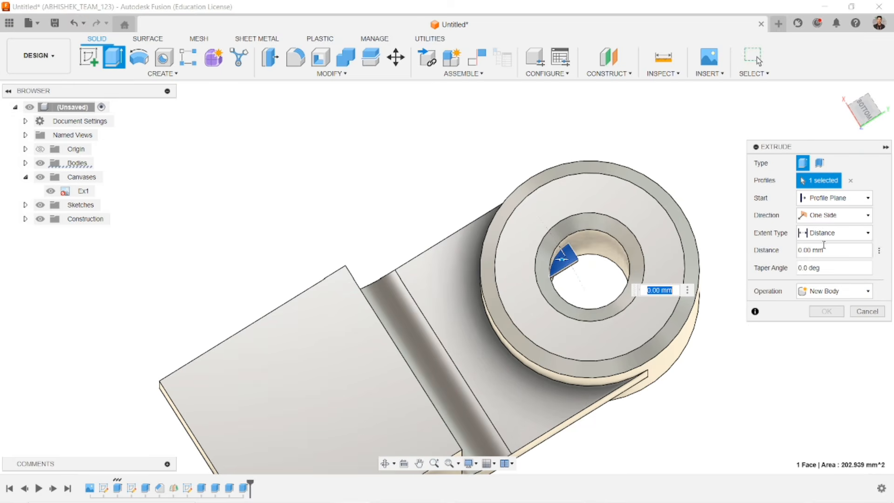
{"action": "left_click", "coordinate": [834, 233]}
{"action": "left_click", "coordinate": [825, 267]}
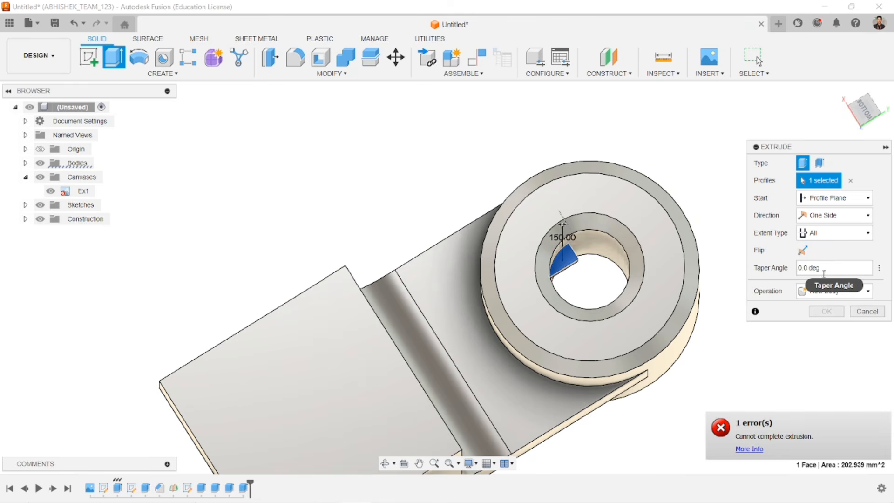
{"action": "left_click", "coordinate": [833, 291]}
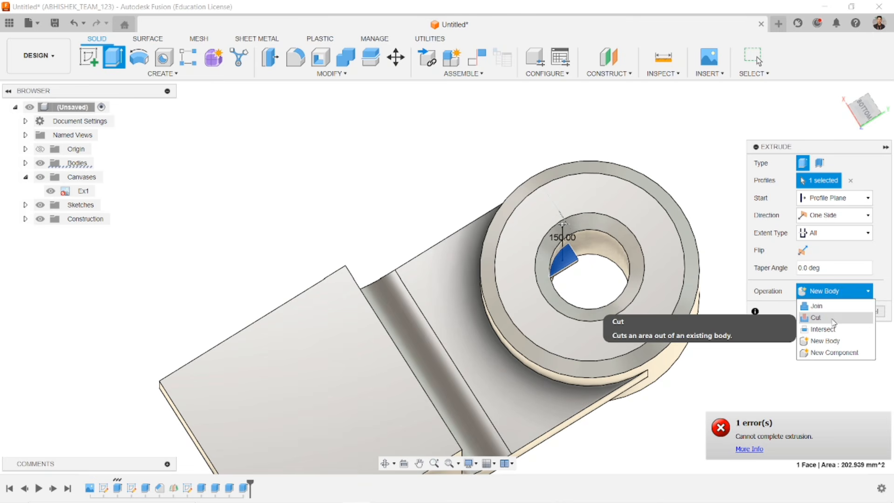
{"action": "left_click", "coordinate": [816, 318]}
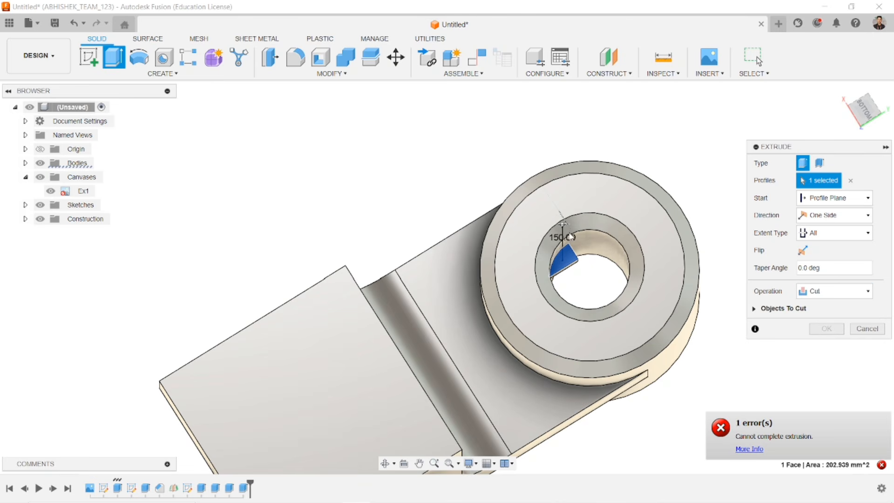
{"action": "left_click_drag", "start_coordinate": [564, 225], "coordinate": [562, 276]}
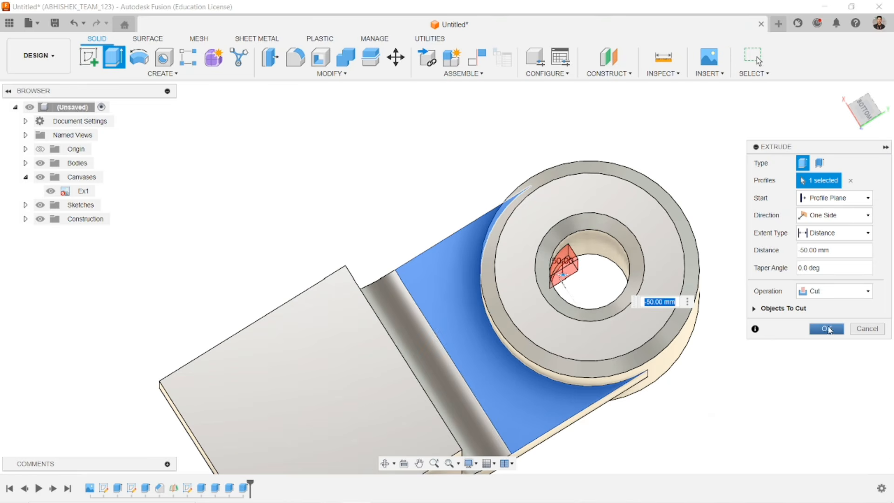
{"action": "left_click", "coordinate": [832, 232]}
{"action": "left_click", "coordinate": [813, 272]}
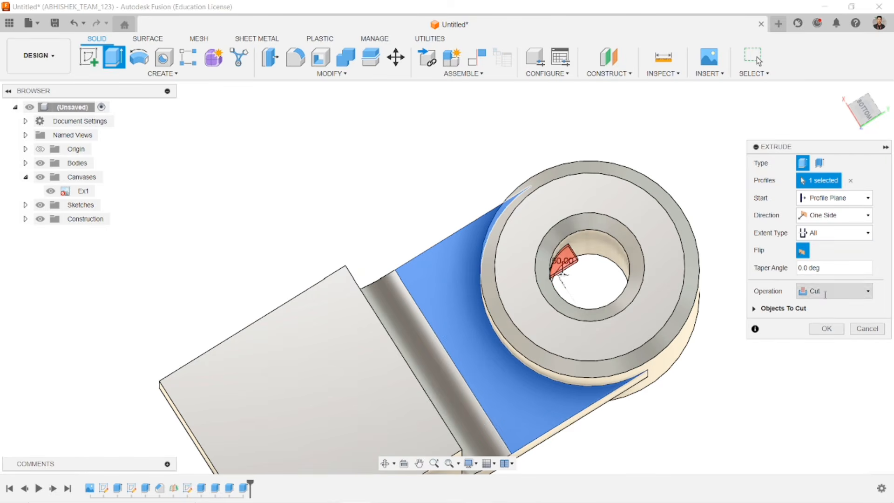
{"action": "left_click", "coordinate": [820, 329]}
- Show Sketch2 with the boss circles and hide Body1
{"action": "middle_click_drag", "start_coordinate": [614, 279], "coordinate": [612, 370], "text": "shift"}
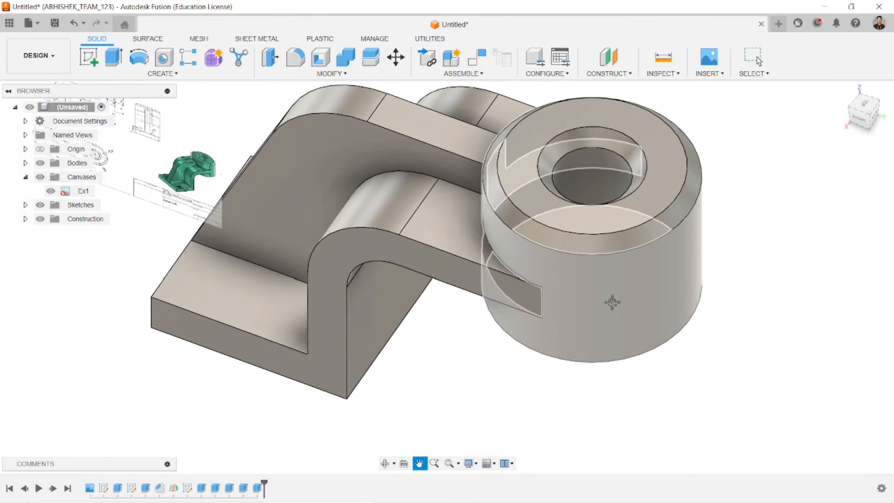
{"action": "middle_click_drag", "start_coordinate": [612, 302], "coordinate": [639, 337]}
{"action": "scroll", "coordinate": [623, 327], "scroll_direction": "down", "scroll_amount": 1}
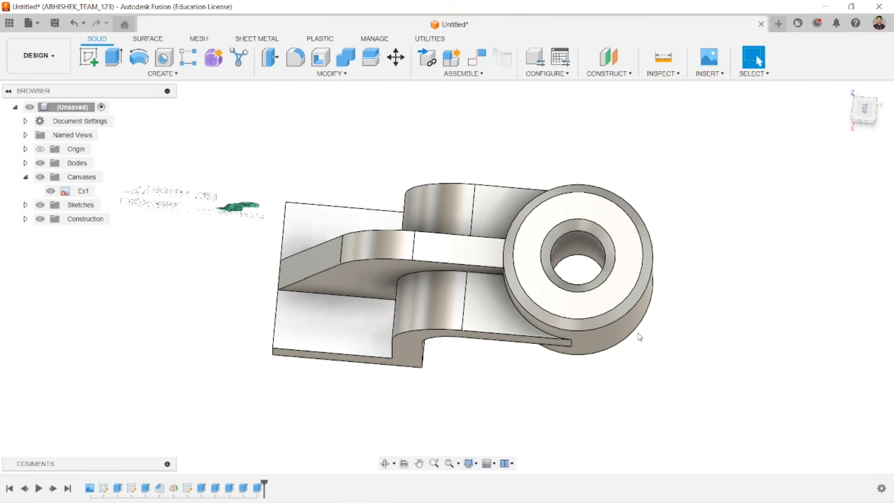
{"action": "left_click", "coordinate": [26, 205]}
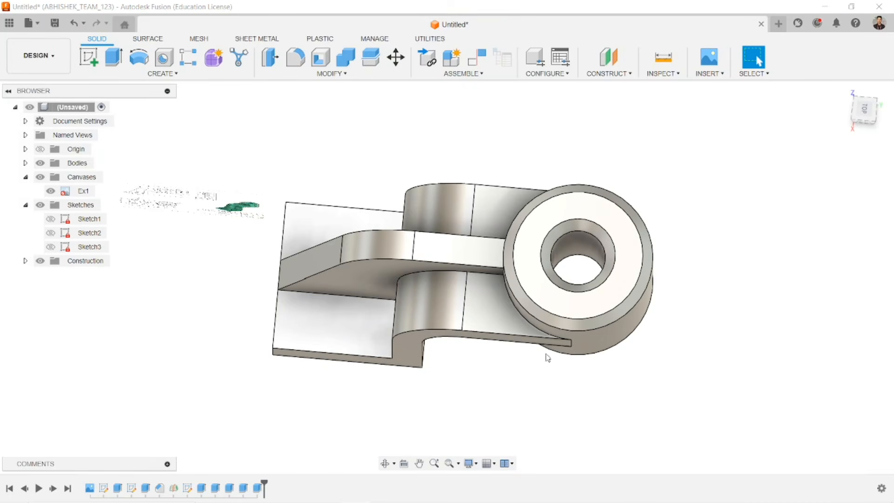
{"action": "middle_click_drag", "start_coordinate": [548, 358], "coordinate": [552, 333], "text": "shift"}
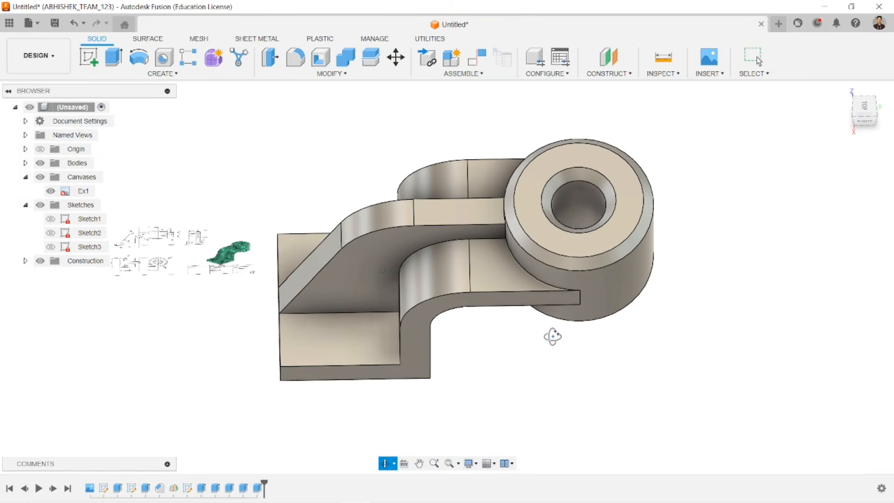
{"action": "left_click", "coordinate": [85, 236]}
{"action": "left_click", "coordinate": [54, 220]}
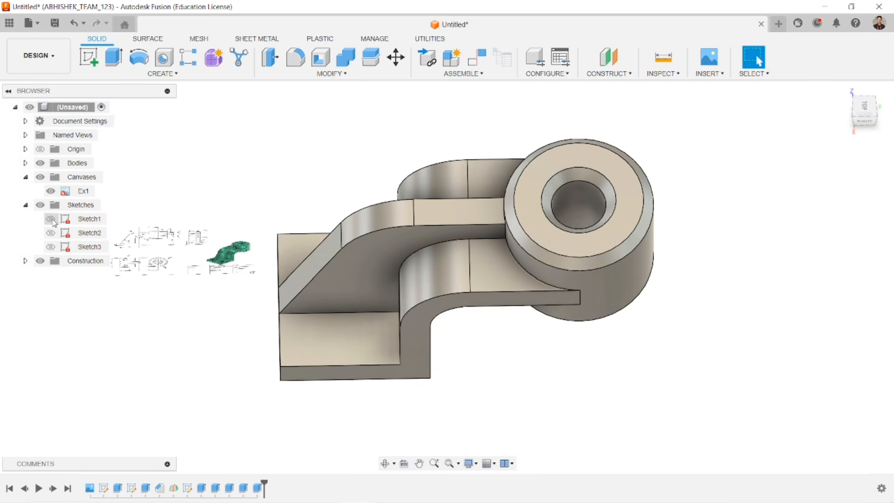
{"action": "left_click", "coordinate": [54, 234]}
{"action": "left_click", "coordinate": [51, 233]}
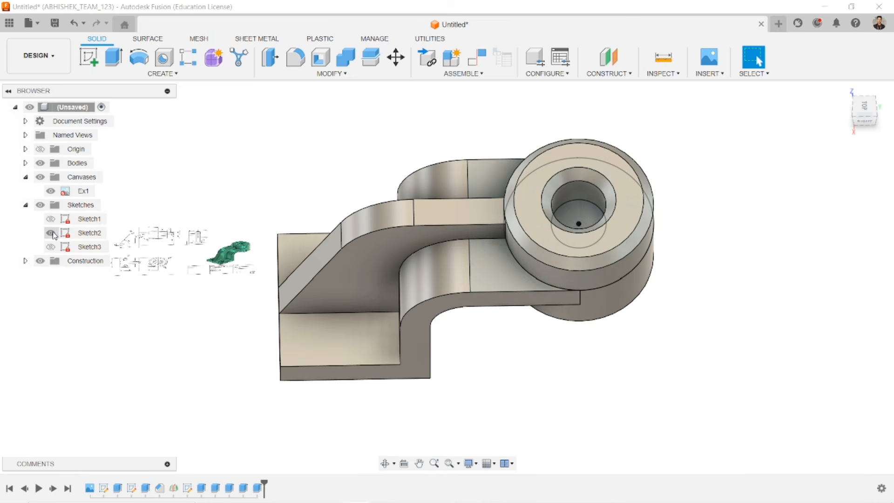
{"action": "middle_click_drag", "start_coordinate": [558, 264], "coordinate": [565, 219], "text": "shift"}
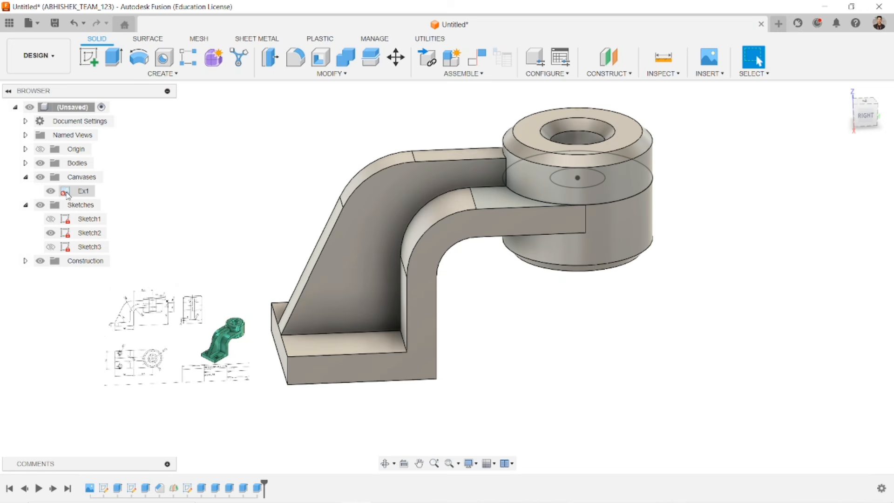
{"action": "left_click", "coordinate": [26, 163]}
{"action": "left_click", "coordinate": [51, 177]}
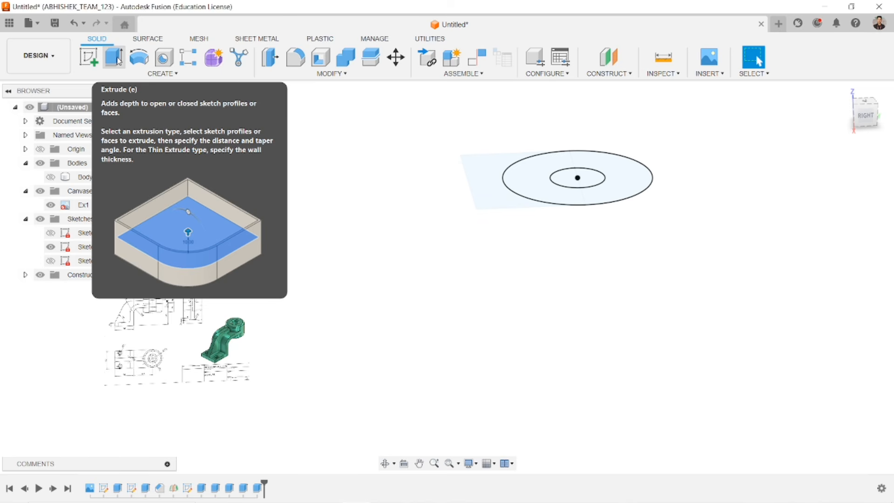
- Try to extrude both halves of Sketch2's inner circle as a cut, by -40 mm and with the All extent
{"action": "left_click", "coordinate": [114, 57]}
{"action": "left_click", "coordinate": [559, 180]}
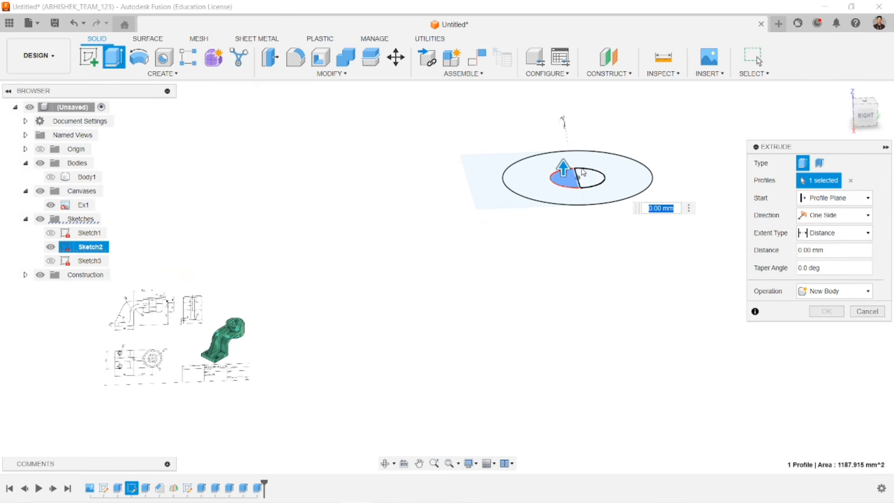
{"action": "left_click", "coordinate": [589, 174]}
{"action": "left_click_drag", "start_coordinate": [590, 172], "coordinate": [591, 263]}
{"action": "left_click", "coordinate": [809, 289]}
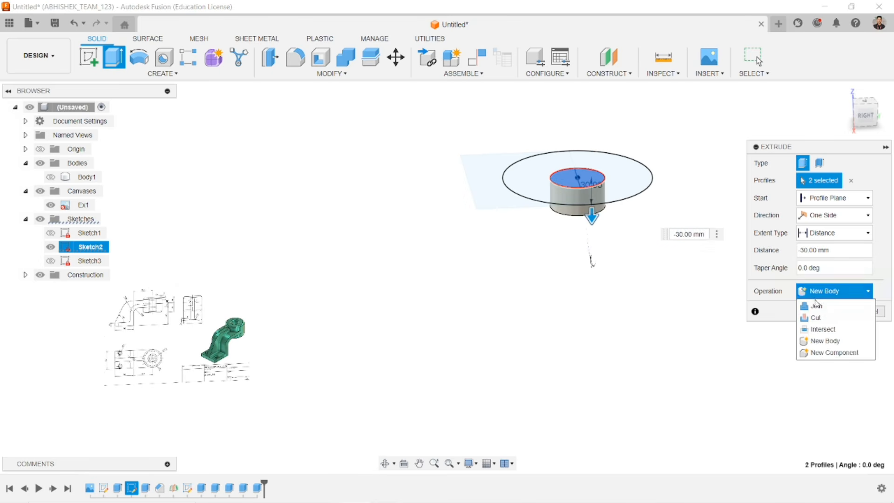
{"action": "left_click", "coordinate": [811, 316]}
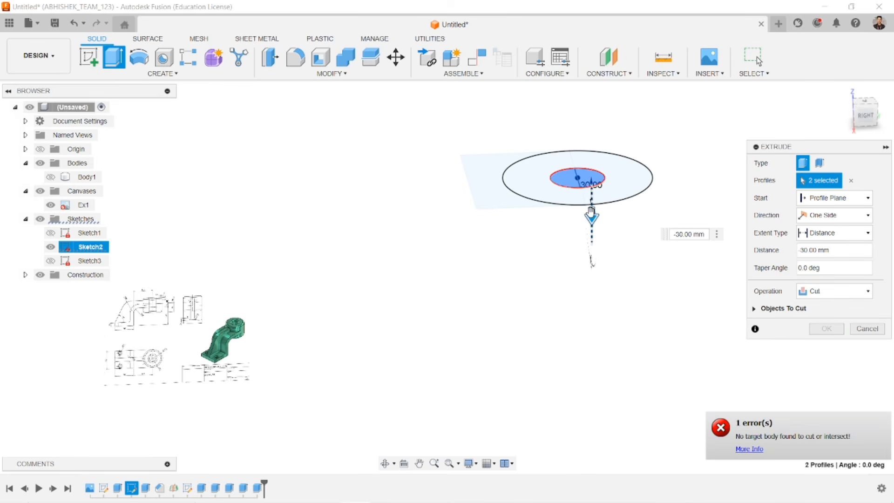
{"action": "left_click_drag", "start_coordinate": [592, 215], "coordinate": [594, 225]}
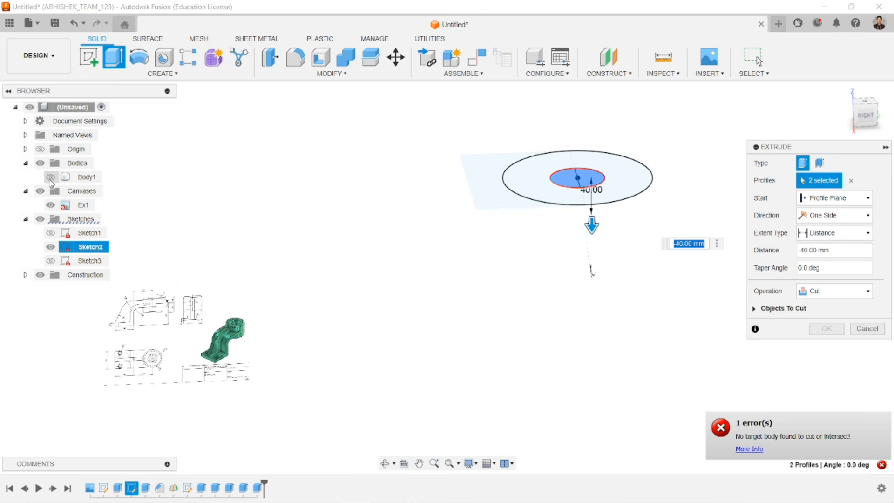
{"action": "left_click", "coordinate": [50, 177]}
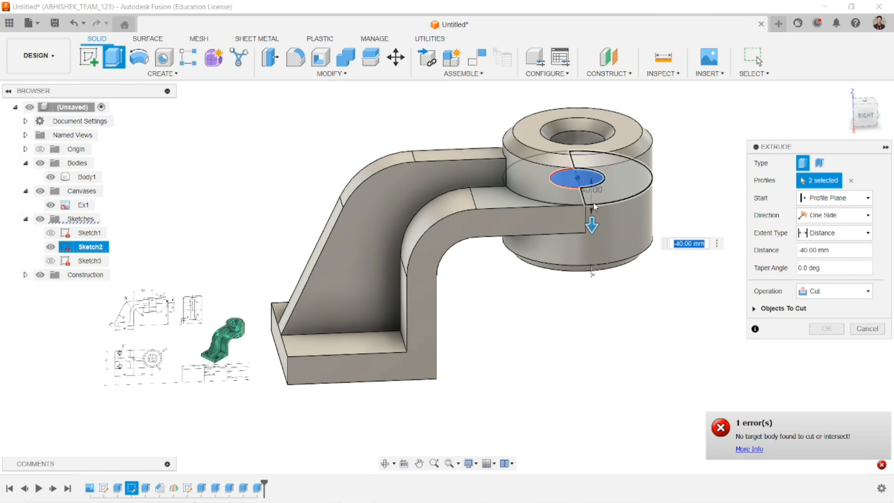
{"action": "middle_click_drag", "start_coordinate": [591, 221], "coordinate": [590, 245], "text": "shift"}
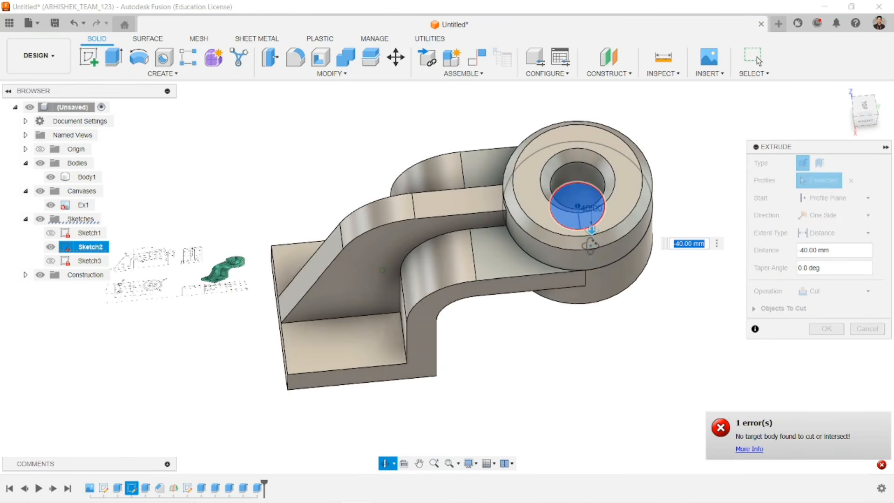
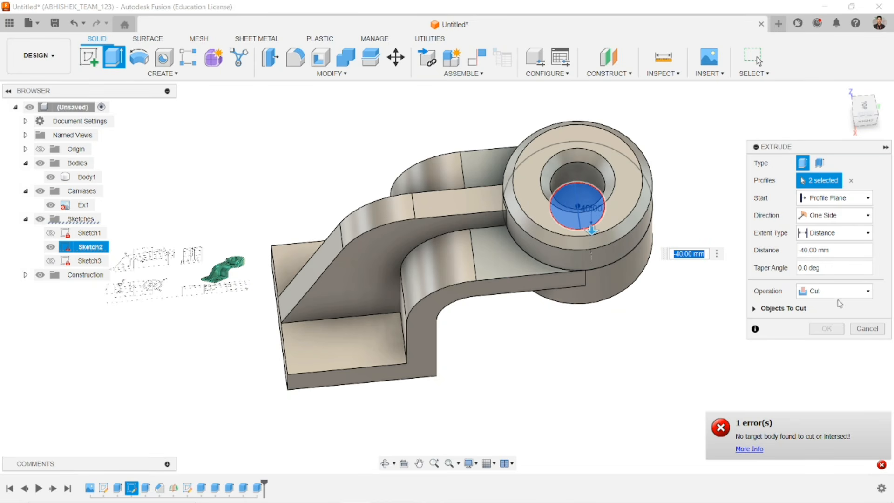
{"action": "left_click", "coordinate": [833, 232]}
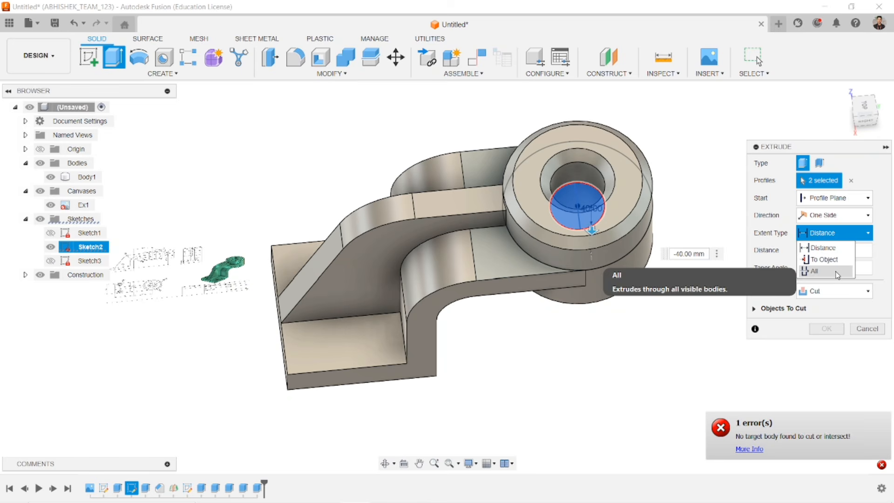
{"action": "left_click", "coordinate": [836, 272]}
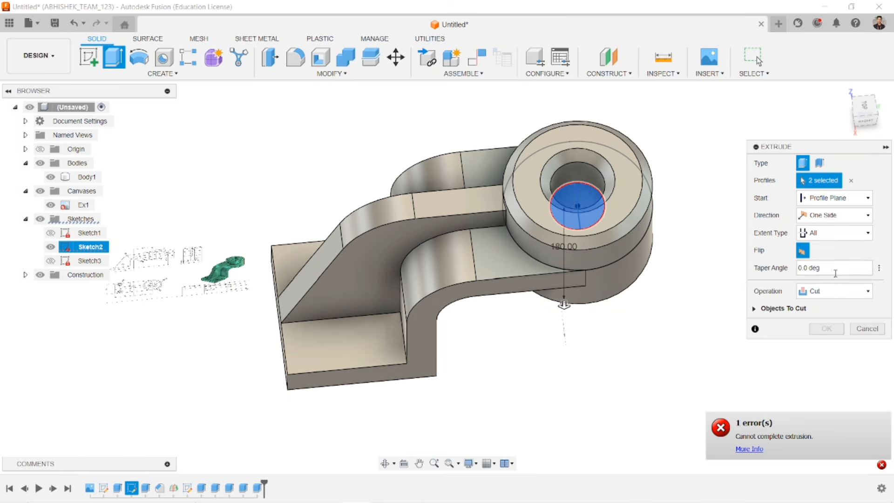
{"action": "left_click", "coordinate": [862, 329]}
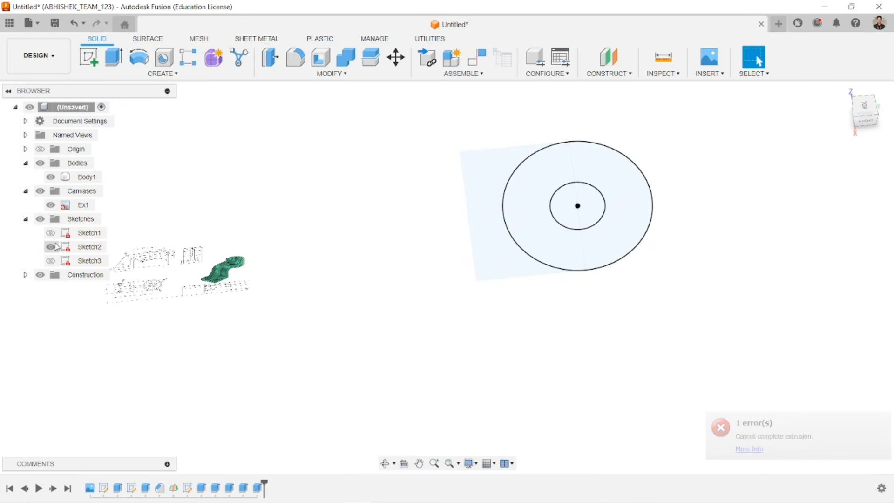
- Hide Sketch2 and make Body1 visible again
{"action": "left_click", "coordinate": [52, 247]}
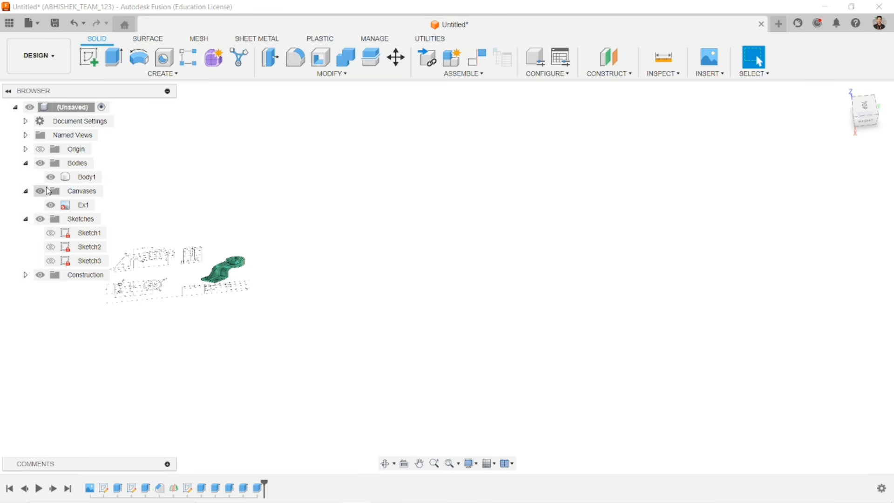
{"action": "left_click", "coordinate": [50, 177]}
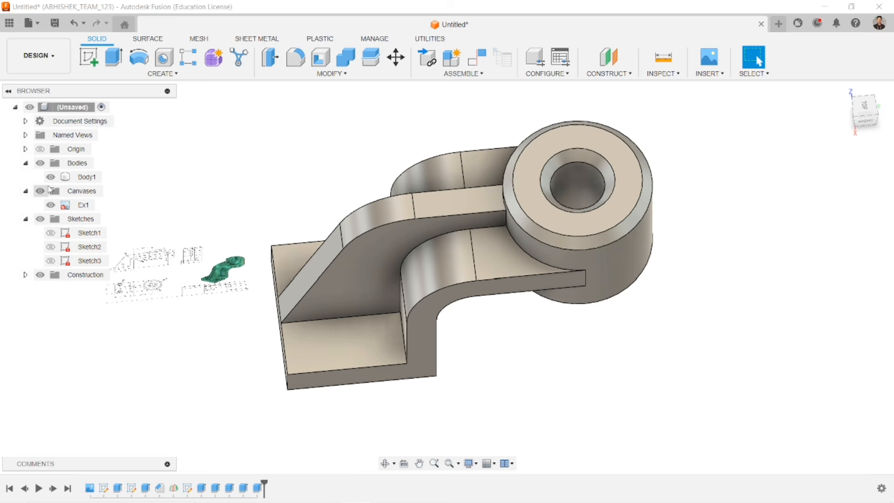
{"action": "middle_click_drag", "start_coordinate": [466, 365], "coordinate": [473, 331], "text": "shift"}
{"action": "left_click", "coordinate": [488, 247]}
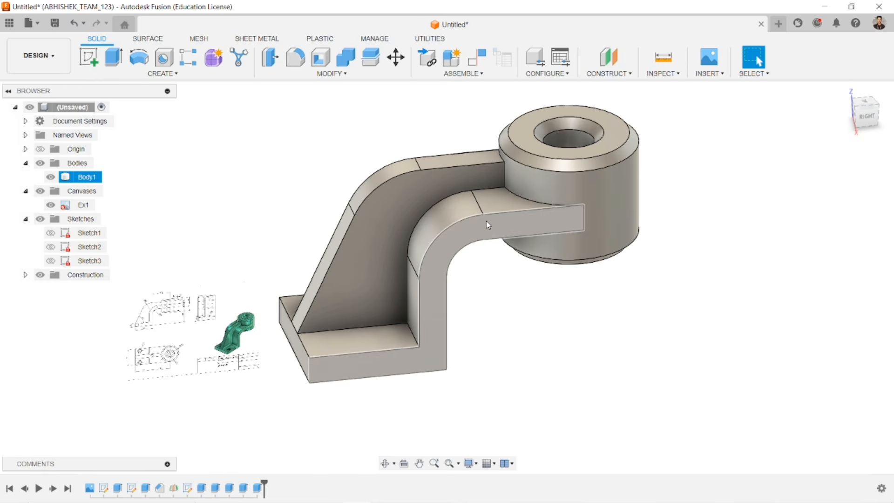
- Examine the bracket and the reference drawing's side and plan views for the fillet radius where the rib meets the base and arm
{"action": "middle_click_drag", "start_coordinate": [486, 223], "coordinate": [554, 256]}
{"action": "middle_click_drag", "start_coordinate": [473, 260], "coordinate": [521, 258], "text": "shift"}
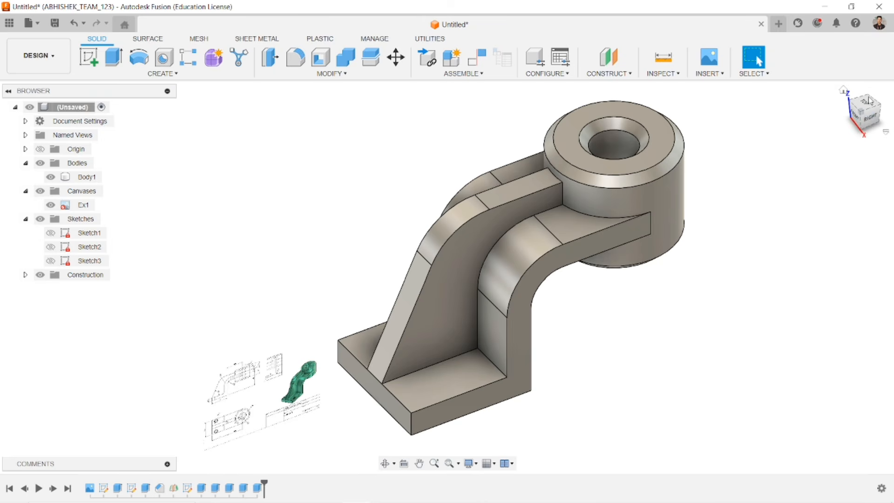
{"action": "left_click", "coordinate": [870, 115]}
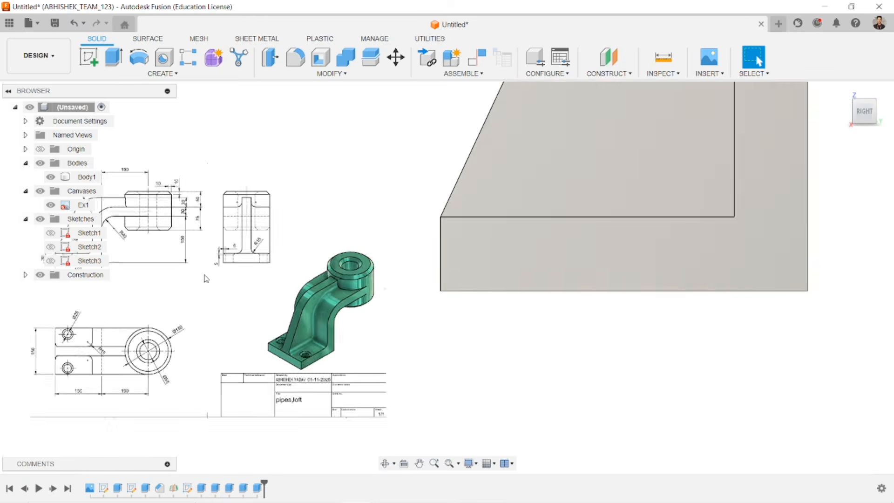
{"action": "scroll", "coordinate": [228, 256], "scroll_direction": "up", "scroll_amount": 6}
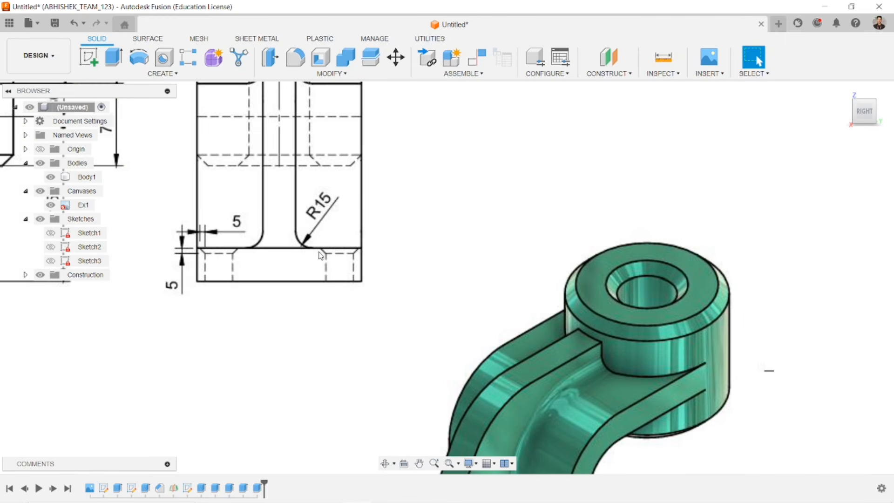
{"action": "scroll", "coordinate": [293, 273], "scroll_direction": "down", "scroll_amount": 4}
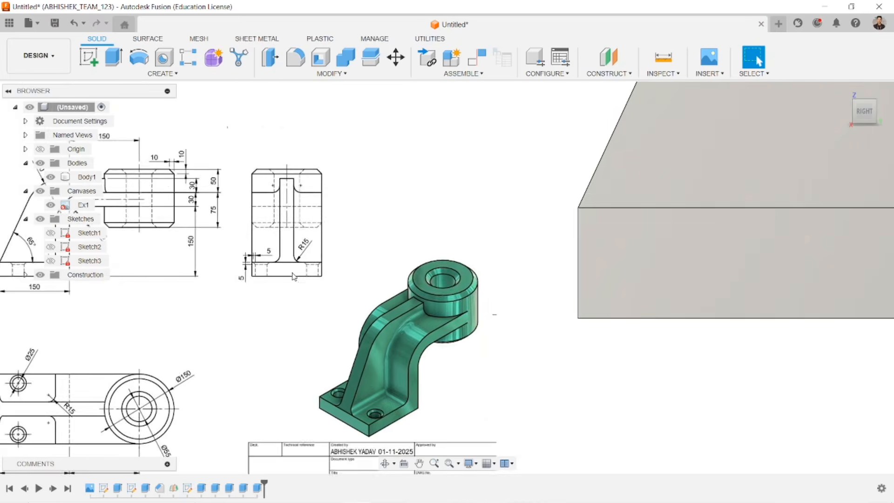
{"action": "middle_click_drag", "start_coordinate": [271, 300], "coordinate": [472, 233]}
{"action": "key", "text": "Escape"}
{"action": "scroll", "coordinate": [260, 318], "scroll_direction": "up", "scroll_amount": 4}
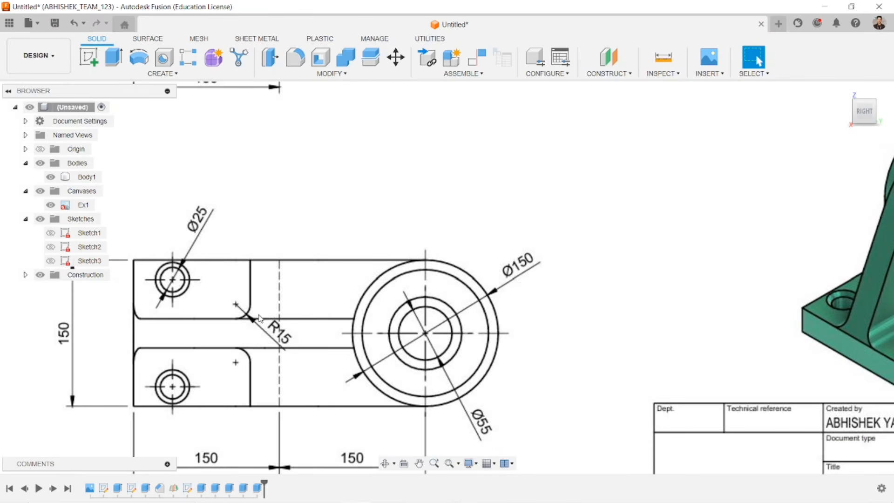
{"action": "scroll", "coordinate": [380, 300], "scroll_direction": "down", "scroll_amount": 3}
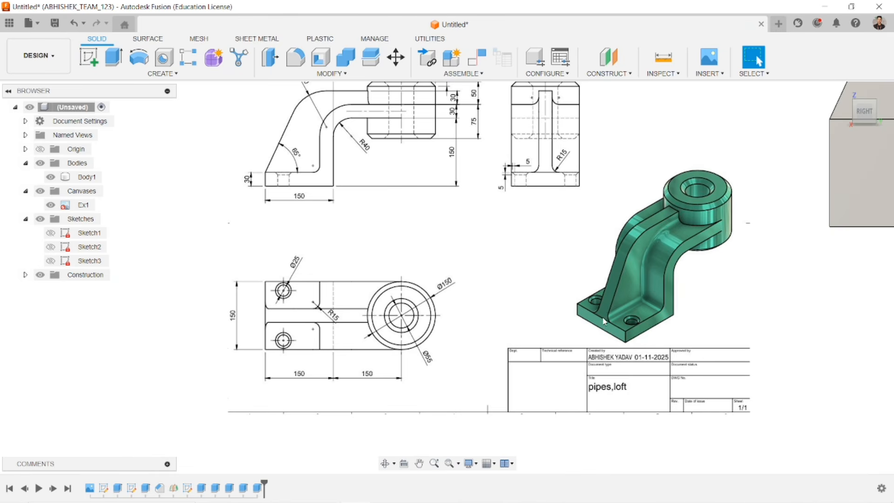
{"action": "scroll", "coordinate": [656, 239], "scroll_direction": "down", "scroll_amount": 1}
{"action": "middle_click_drag", "start_coordinate": [655, 239], "coordinate": [363, 323]}
{"action": "scroll", "coordinate": [705, 244], "scroll_direction": "down", "scroll_amount": 1}
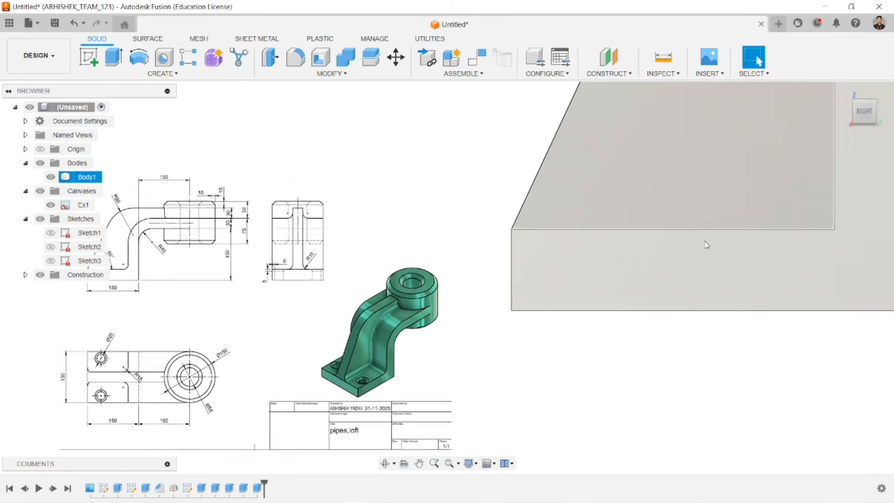
- Start a constant-radius Fillet on one side of the rib, choosing its edges against the arm and base plus the arm-to-base corner edge
{"action": "left_click", "coordinate": [843, 89]}
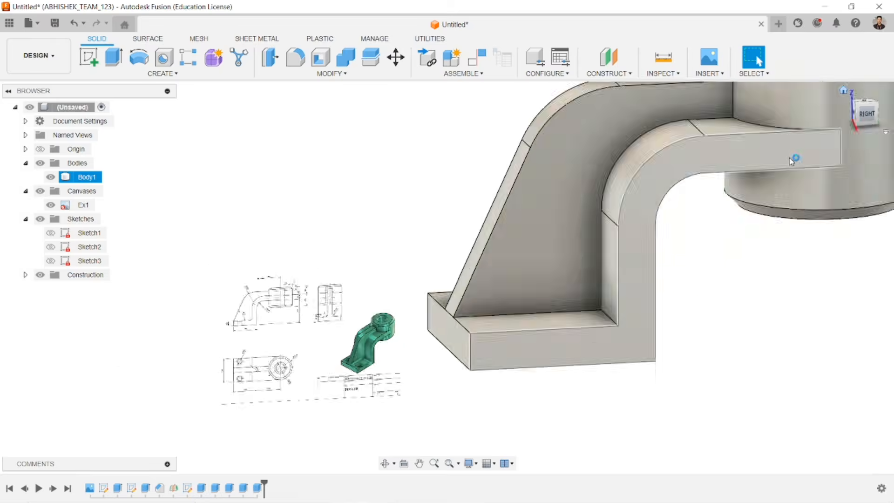
{"action": "scroll", "coordinate": [526, 213], "scroll_direction": "up", "scroll_amount": 3}
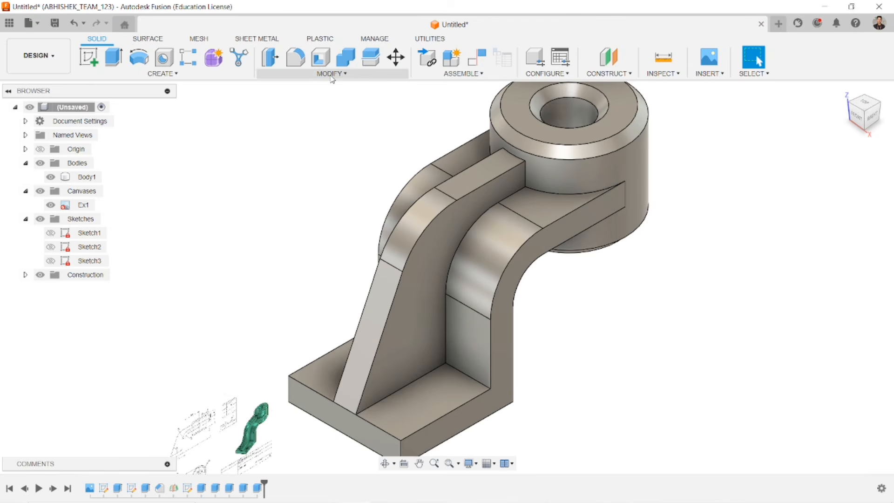
{"action": "left_click", "coordinate": [331, 74]}
{"action": "left_click", "coordinate": [326, 99]}
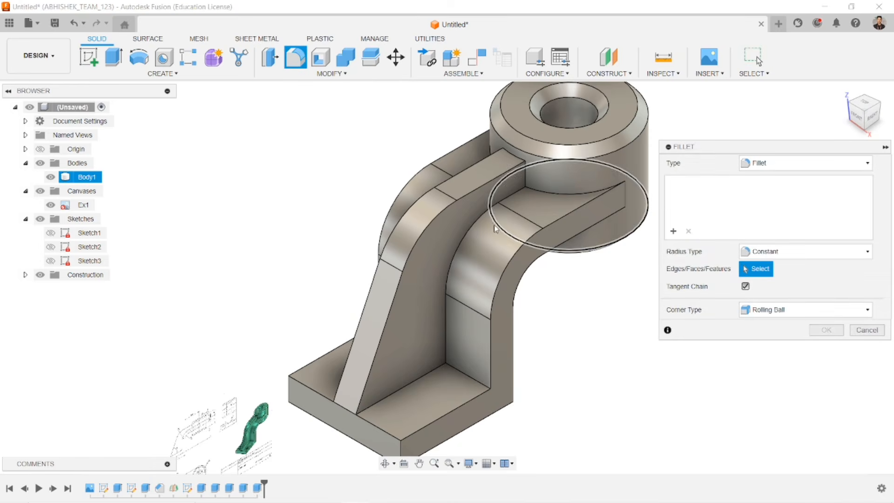
{"action": "left_click", "coordinate": [481, 215]}
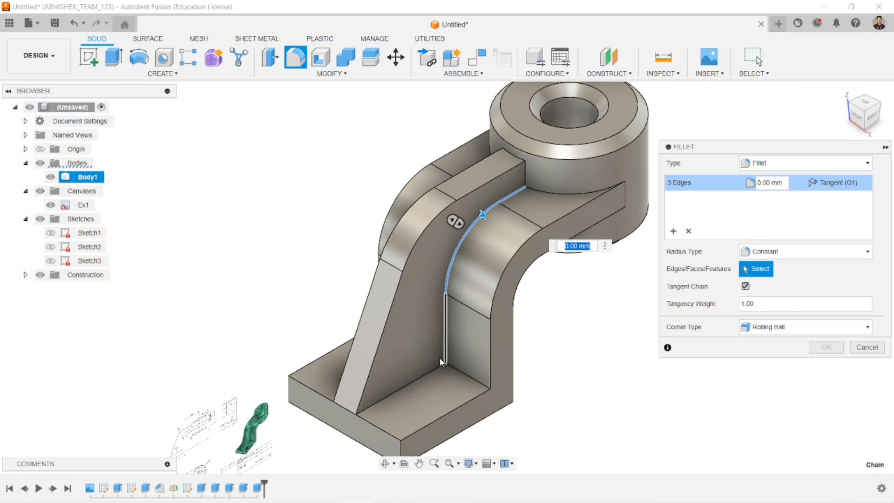
{"action": "left_click", "coordinate": [432, 368]}
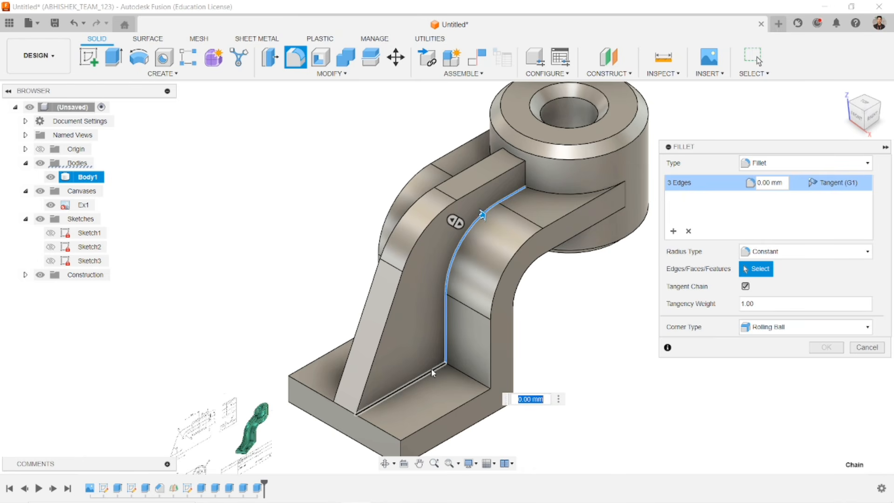
{"action": "left_click", "coordinate": [465, 377]}
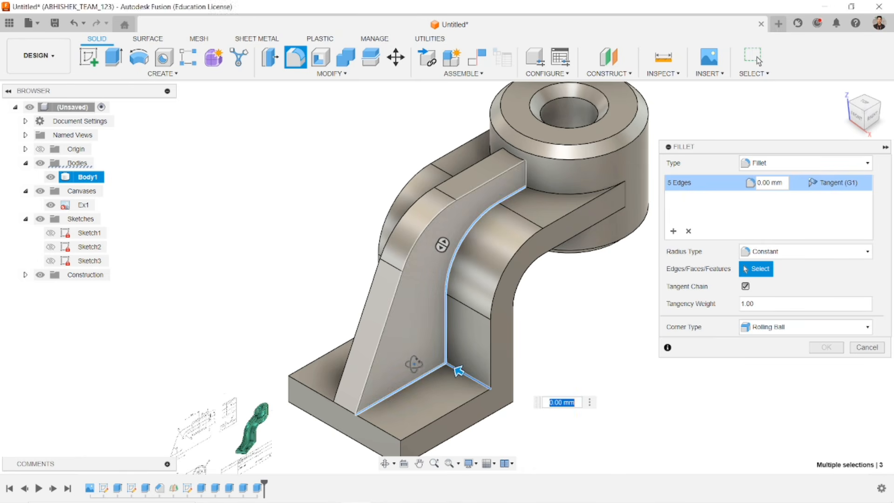
- Add the matching arm, base and corner edges on the rib's other side and fillet all chosen edges with a 15 mm radius
{"action": "middle_click_drag", "start_coordinate": [466, 378], "coordinate": [506, 370], "text": "shift"}
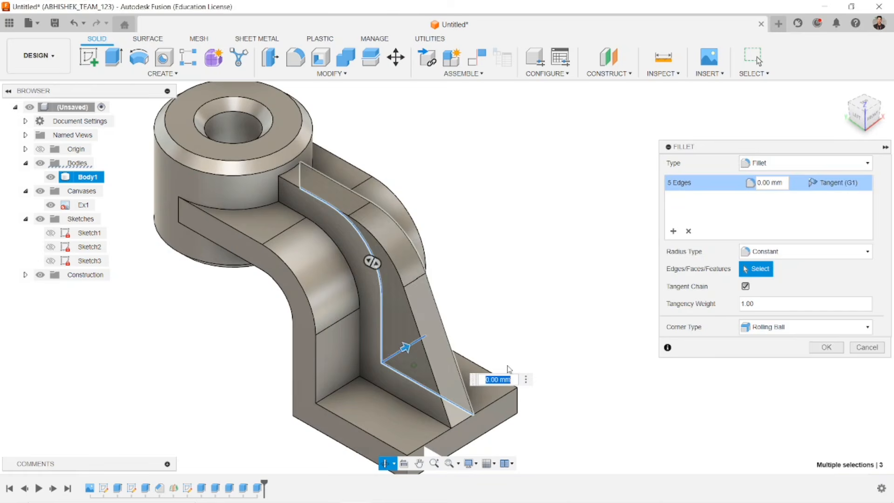
{"action": "left_click", "coordinate": [340, 255]}
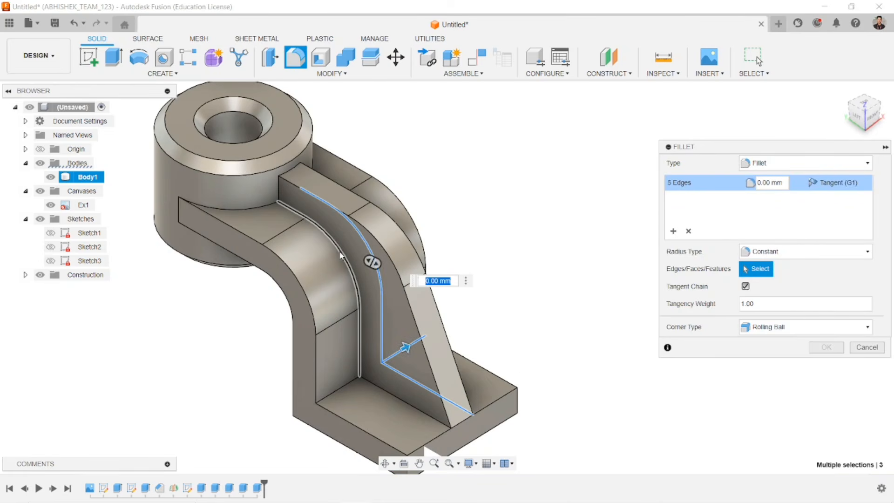
{"action": "left_click", "coordinate": [375, 385]}
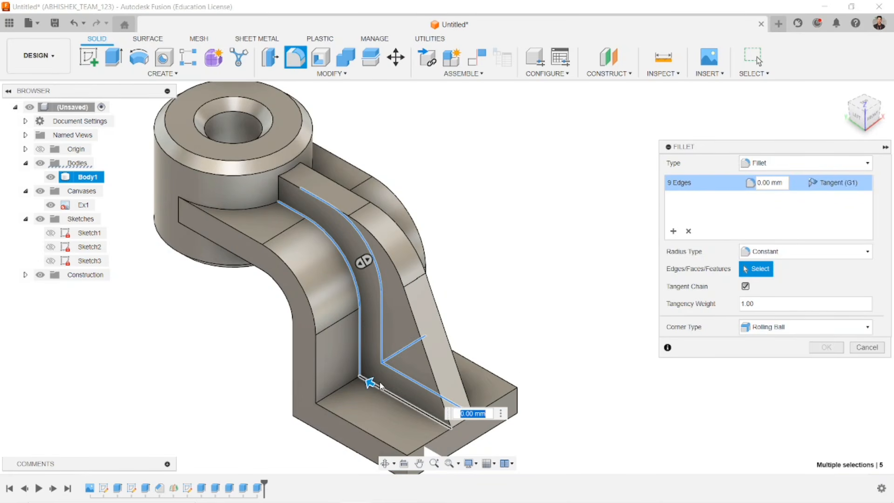
{"action": "left_click", "coordinate": [350, 384]}
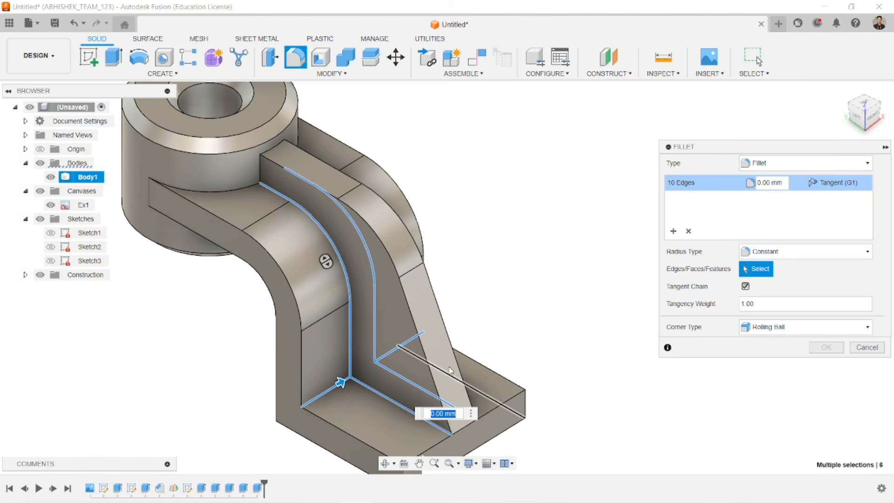
{"action": "scroll", "coordinate": [443, 377], "scroll_direction": "up", "scroll_amount": 1}
{"action": "middle_click_drag", "start_coordinate": [553, 340], "coordinate": [475, 341], "text": "shift"}
{"action": "scroll", "coordinate": [575, 352], "scroll_direction": "down", "scroll_amount": 3}
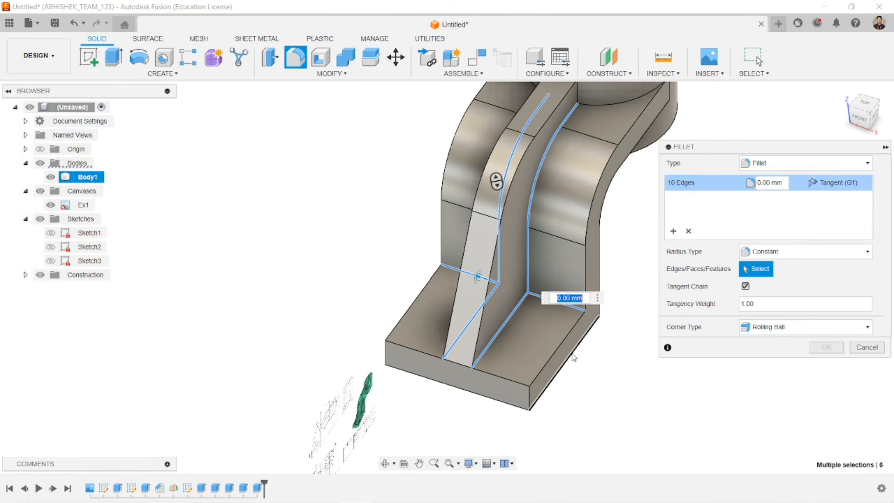
{"action": "middle_click_drag", "start_coordinate": [577, 356], "coordinate": [479, 342], "text": "shift"}
{"action": "type", "text": "1"}
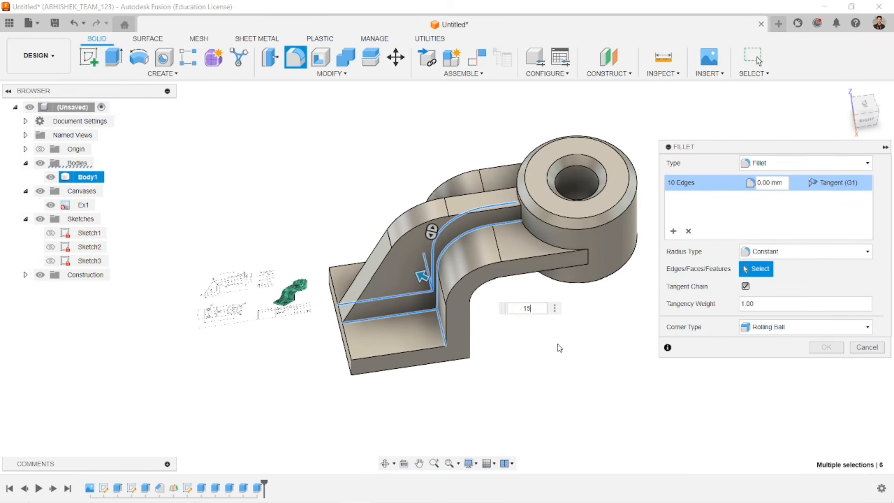
{"action": "type", "text": "5"}
{"action": "key", "text": "Return"}
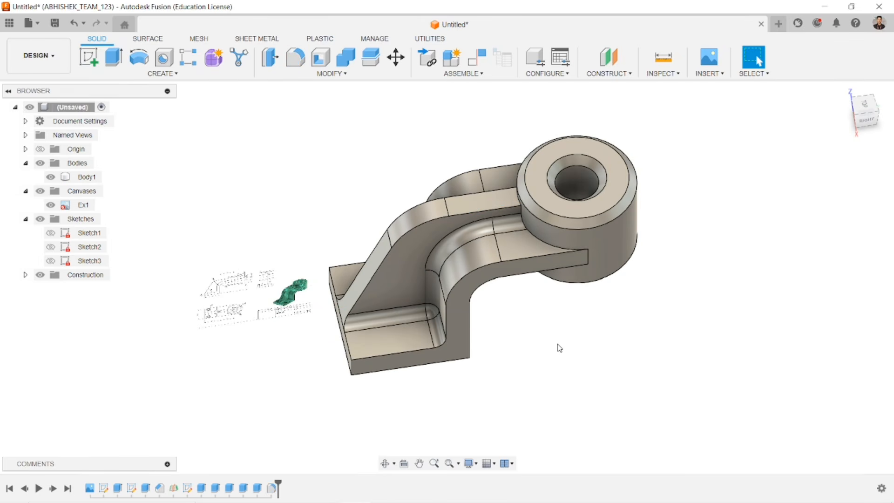
- Examine the filleted bracket and the reference drawing for the diameter, position and countersink of the two base holes
{"action": "middle_click_drag", "start_coordinate": [501, 301], "coordinate": [540, 277], "text": "shift"}
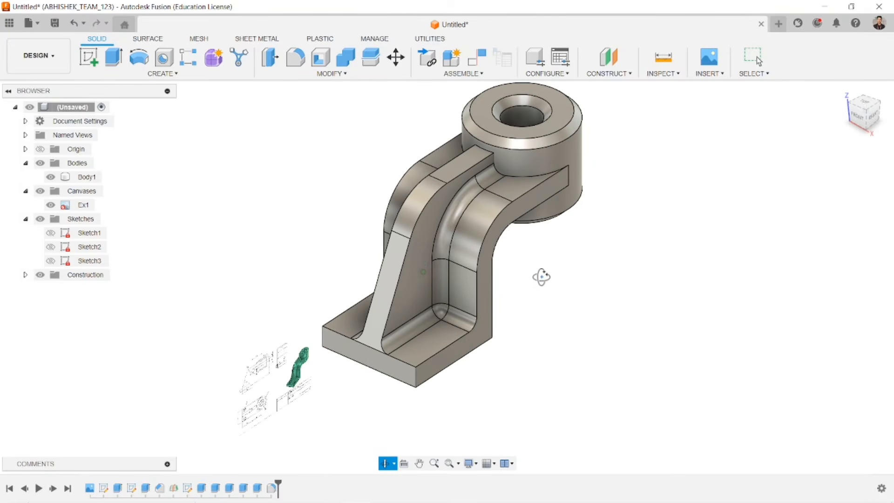
{"action": "scroll", "coordinate": [423, 293], "scroll_direction": "up", "scroll_amount": 2}
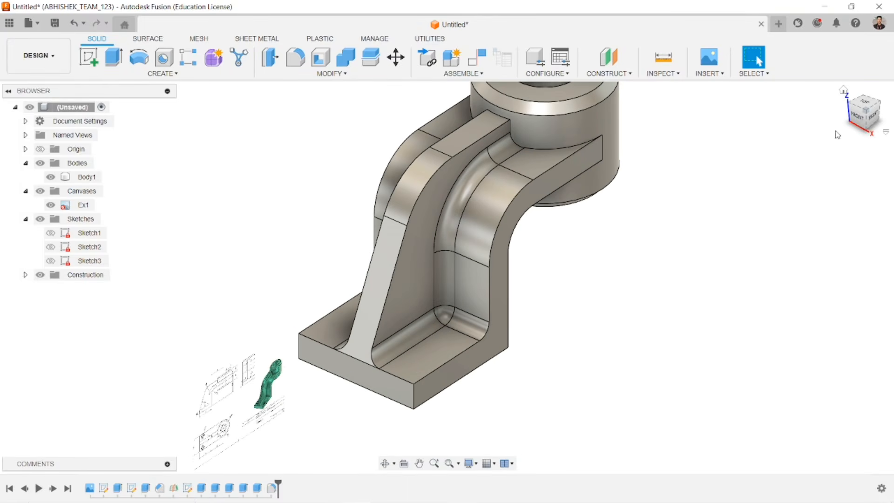
{"action": "left_click", "coordinate": [872, 115]}
{"action": "scroll", "coordinate": [242, 407], "scroll_direction": "up", "scroll_amount": 8}
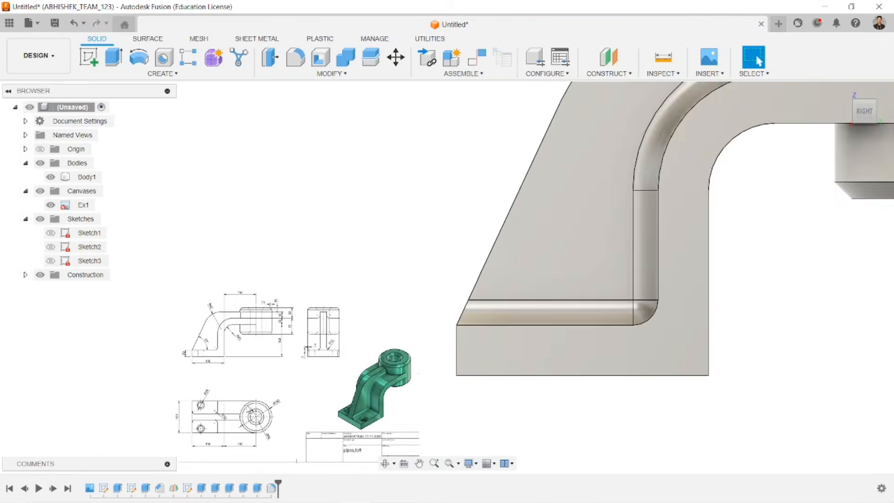
{"action": "middle_click_drag", "start_coordinate": [243, 406], "coordinate": [368, 312]}
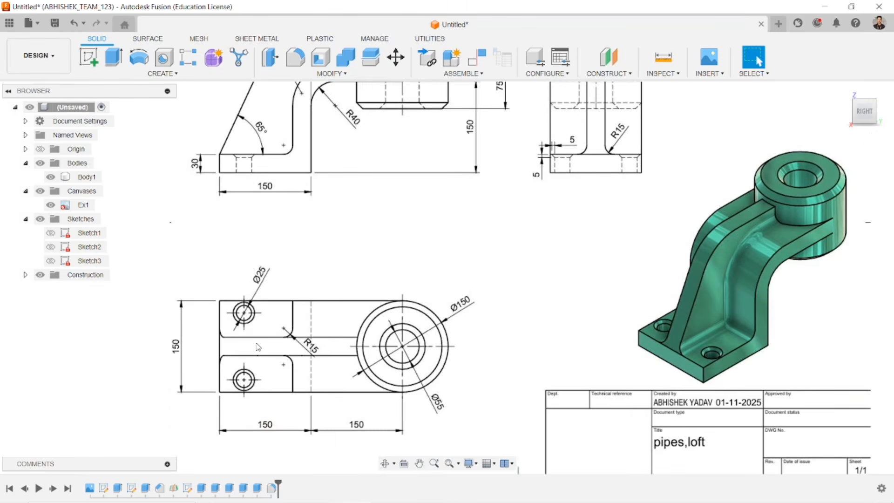
{"action": "scroll", "coordinate": [252, 338], "scroll_direction": "up", "scroll_amount": 3}
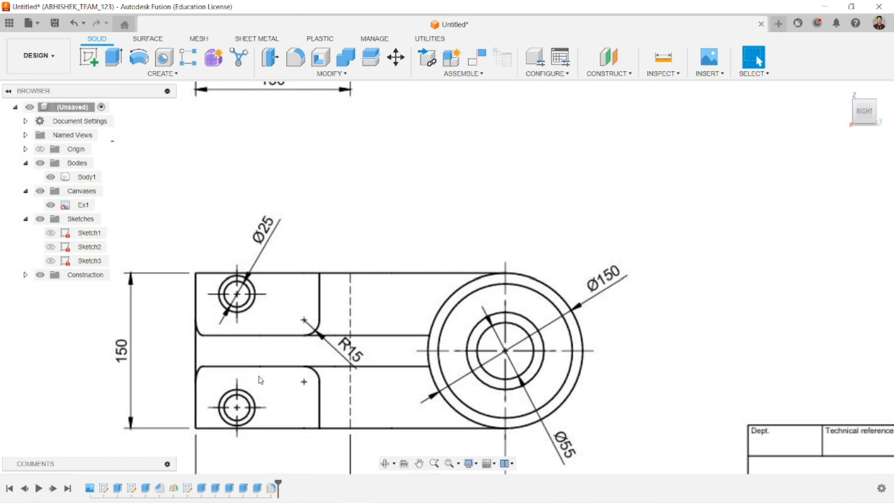
{"action": "scroll", "coordinate": [259, 380], "scroll_direction": "down", "scroll_amount": 8}
{"action": "middle_click_drag", "start_coordinate": [533, 256], "coordinate": [441, 294]}
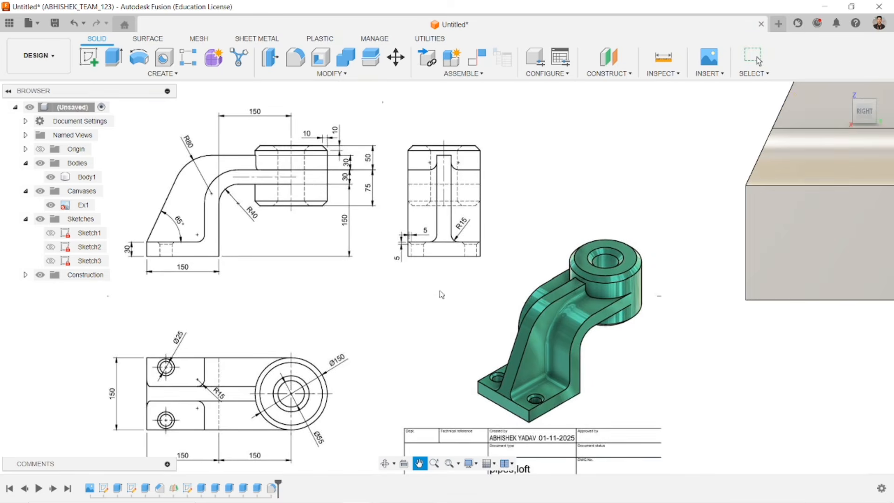
{"action": "scroll", "coordinate": [441, 295], "scroll_direction": "up", "scroll_amount": 6}
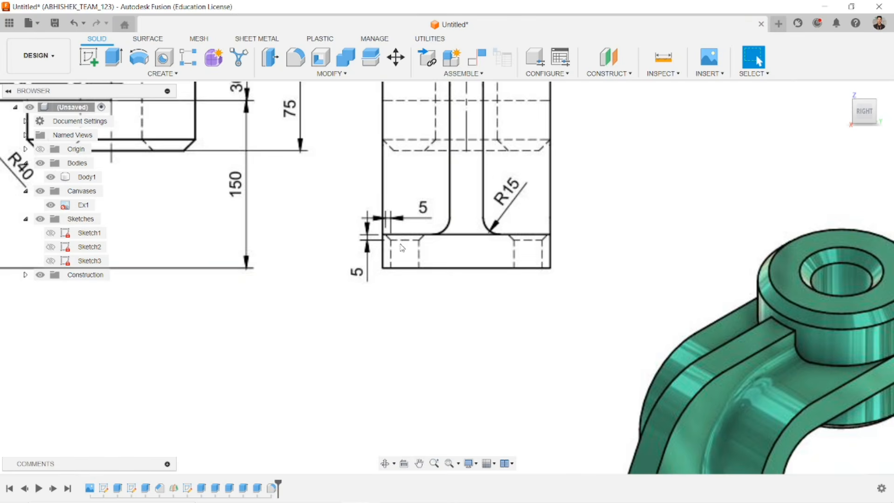
{"action": "scroll", "coordinate": [396, 255], "scroll_direction": "down", "scroll_amount": 5}
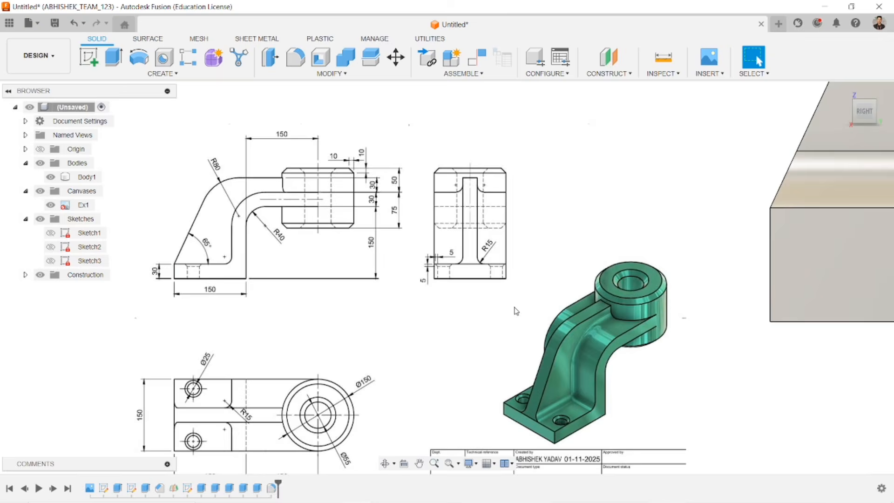
{"action": "middle_click_drag", "start_coordinate": [515, 309], "coordinate": [325, 127]}
{"action": "scroll", "coordinate": [437, 268], "scroll_direction": "down", "scroll_amount": 1}
{"action": "middle_click_drag", "start_coordinate": [588, 271], "coordinate": [377, 351]}
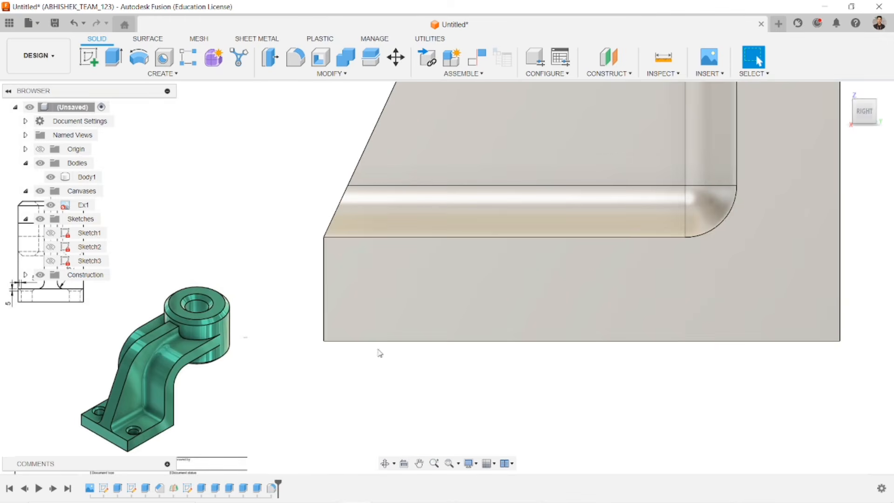
- Place a hole on the base's top face on one side of the rib, 40 mm from the front edge and 20 mm from the side edge
{"action": "left_click", "coordinate": [844, 89]}
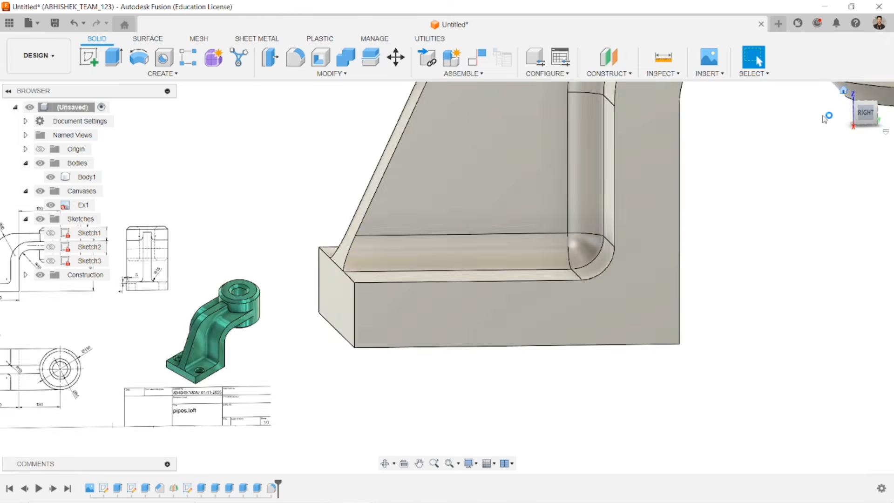
{"action": "scroll", "coordinate": [461, 342], "scroll_direction": "up", "scroll_amount": 5}
{"action": "scroll", "coordinate": [462, 342], "scroll_direction": "up", "scroll_amount": 2}
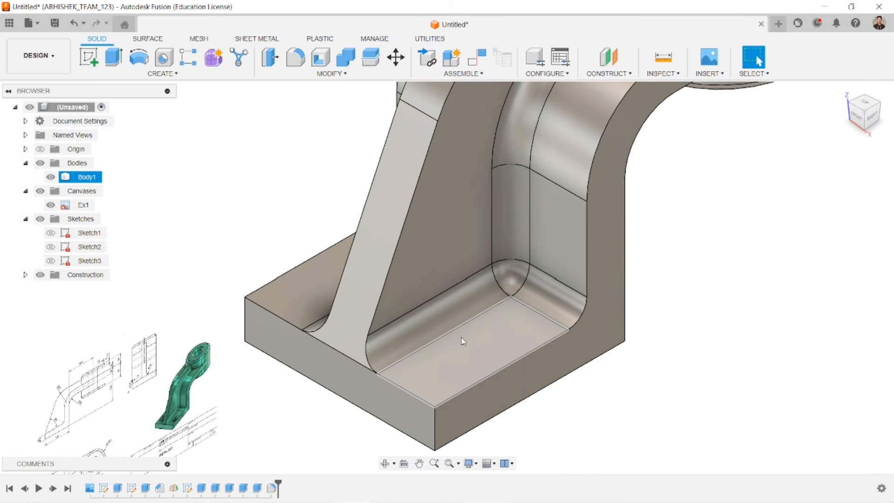
{"action": "scroll", "coordinate": [462, 339], "scroll_direction": "up", "scroll_amount": 2}
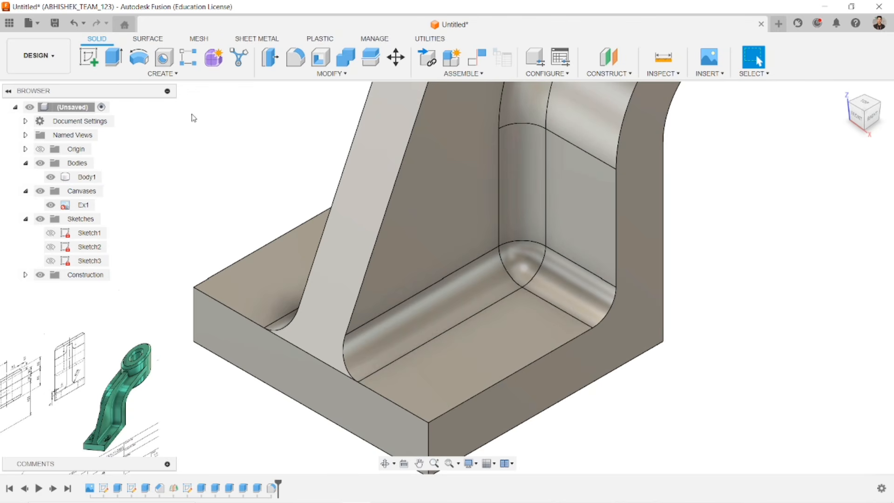
{"action": "left_click", "coordinate": [163, 57]}
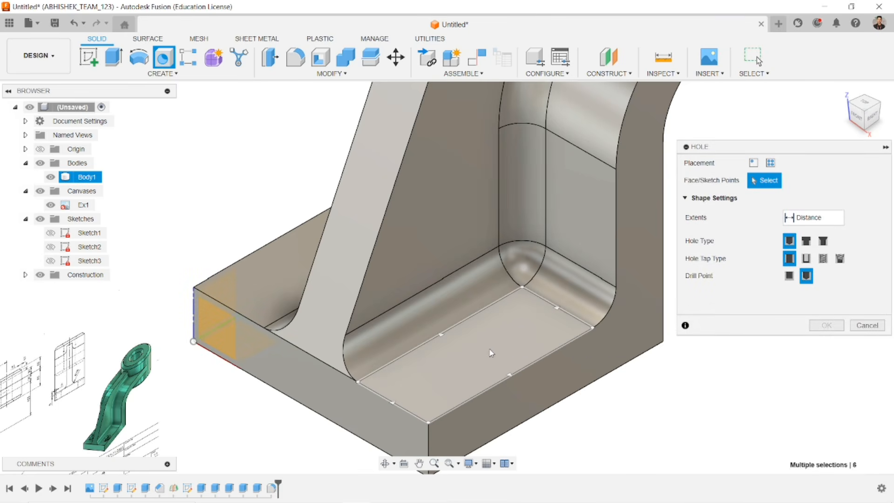
{"action": "left_click", "coordinate": [489, 349]}
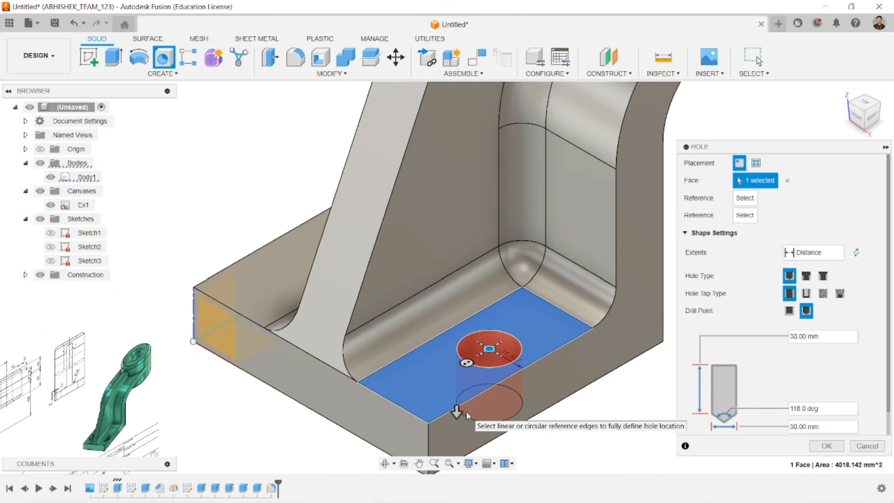
{"action": "left_click", "coordinate": [392, 401]}
{"action": "type", "text": "4"}
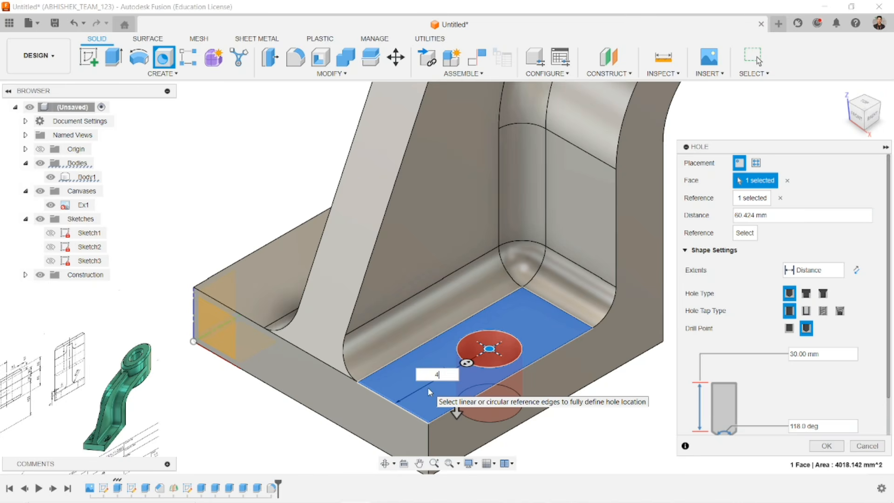
{"action": "type", "text": "0"}
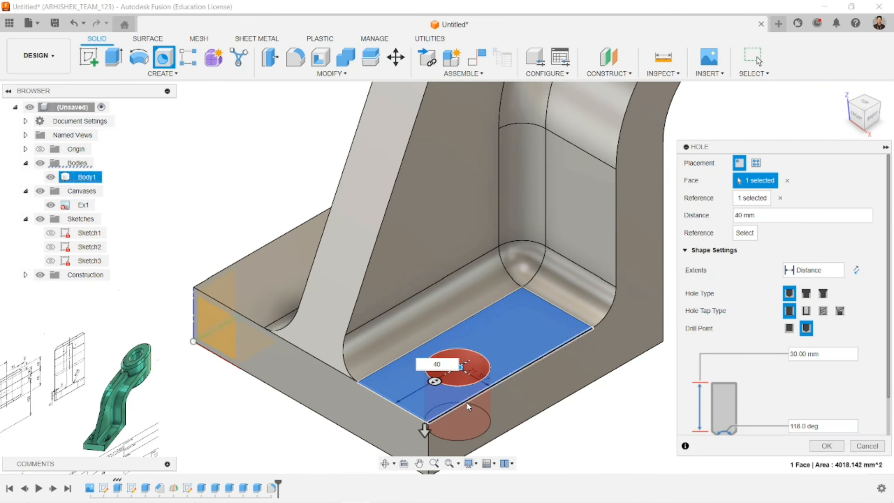
{"action": "left_click", "coordinate": [468, 406]}
{"action": "type", "text": "20"}
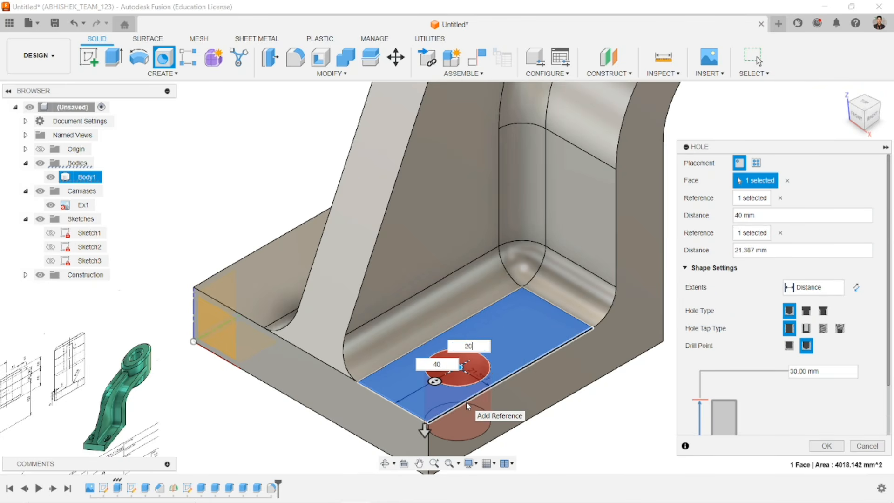
{"action": "key", "text": "Return"}
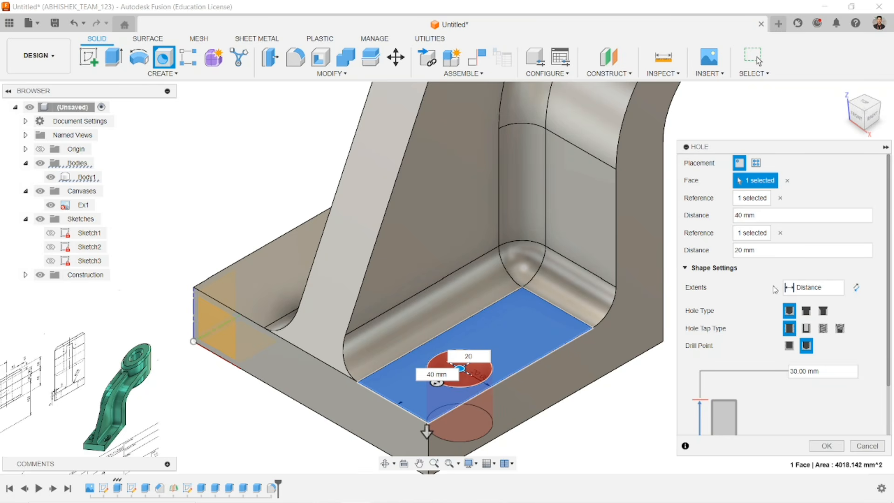
- Make it a simple hole with its extents set to All and a 25 mm diameter, and create it
{"action": "left_click", "coordinate": [808, 291]}
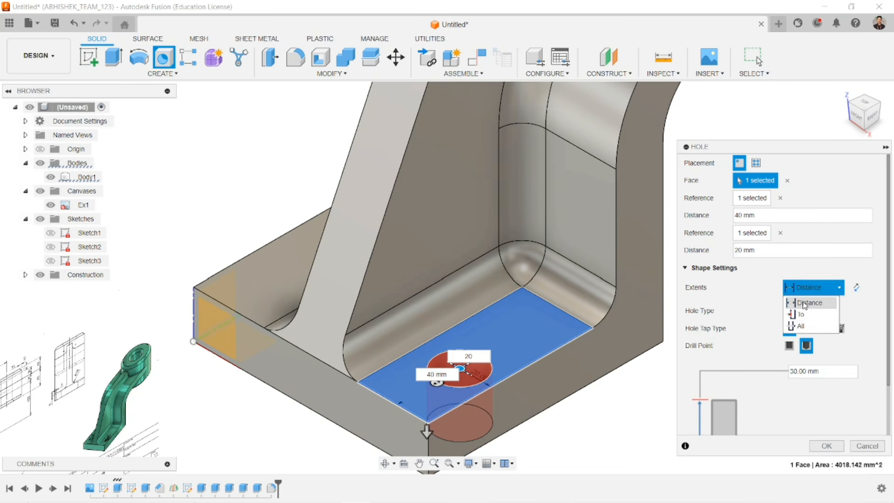
{"action": "left_click", "coordinate": [799, 324]}
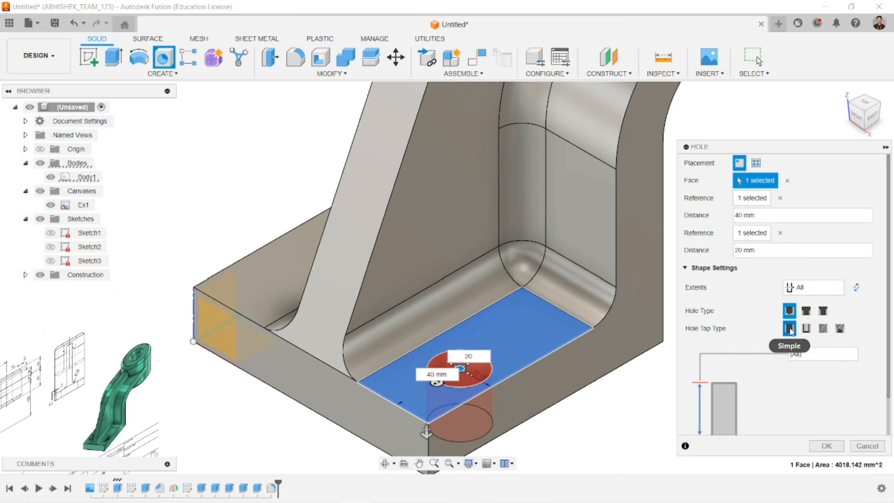
{"action": "scroll", "coordinate": [798, 382], "scroll_direction": "down", "scroll_amount": 2}
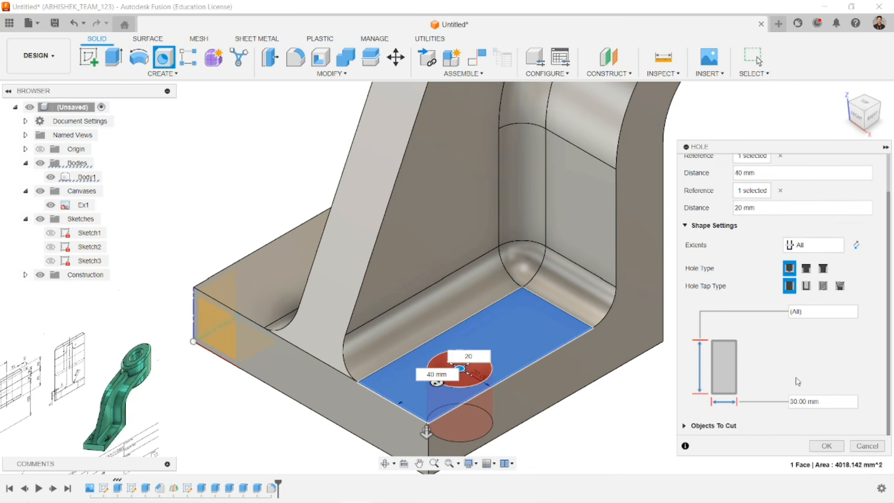
{"action": "left_click", "coordinate": [822, 403]}
{"action": "left_click_drag", "start_coordinate": [824, 401], "coordinate": [794, 403]}
{"action": "type", "text": "25"}
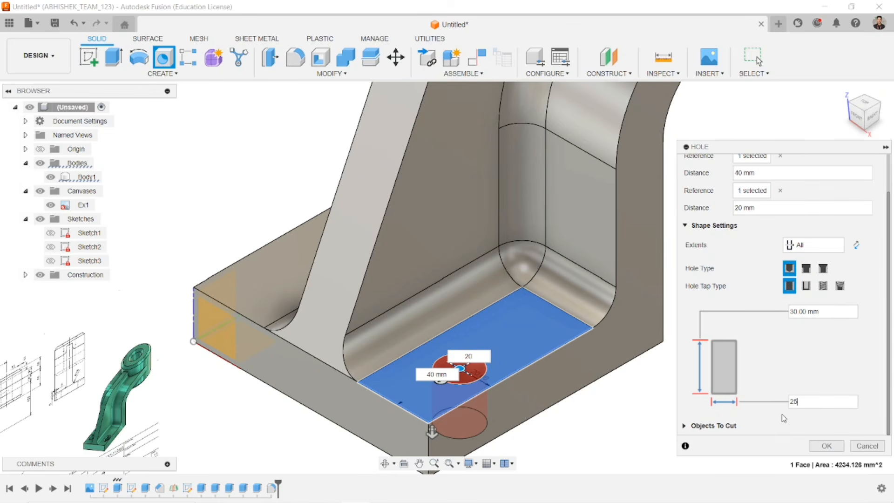
{"action": "left_click", "coordinate": [827, 446]}
- Place a second hole on the base's top face across the rib, 40 mm from the front edge and 20 mm from the outer side edge
{"action": "middle_click_drag", "start_coordinate": [459, 403], "coordinate": [504, 397], "text": "shift"}
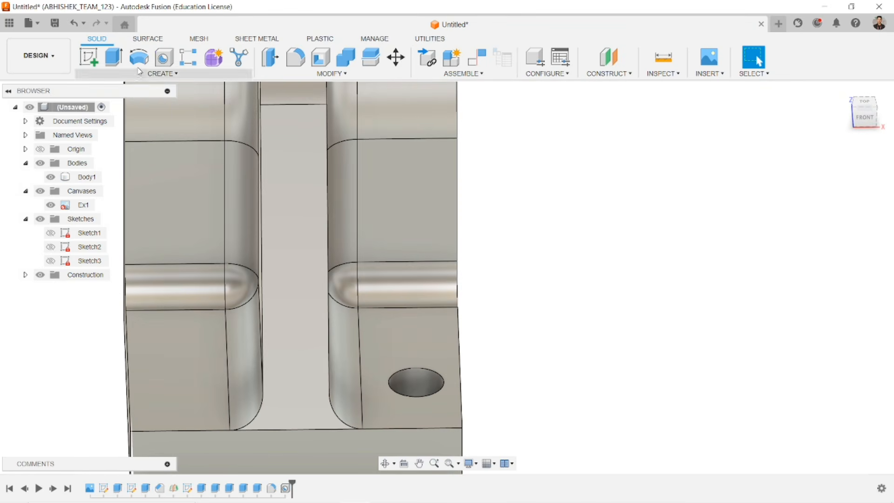
{"action": "left_click", "coordinate": [164, 57]}
{"action": "left_click", "coordinate": [167, 355]}
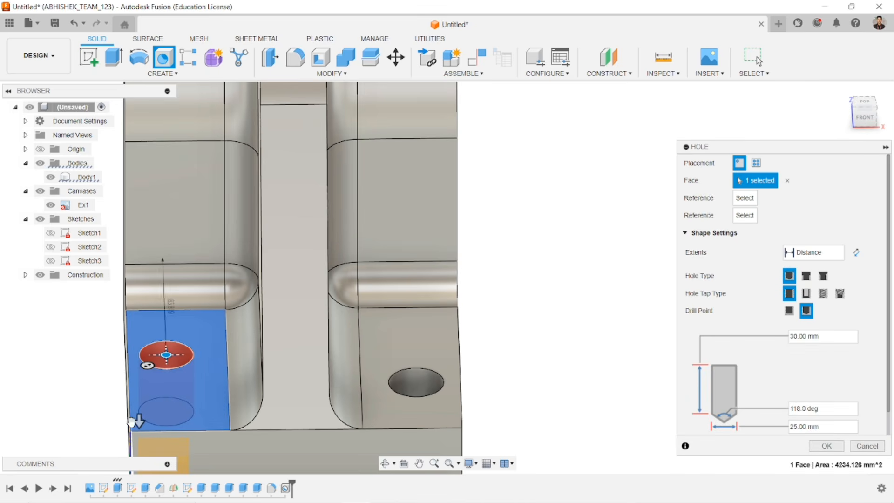
{"action": "left_click", "coordinate": [163, 434]}
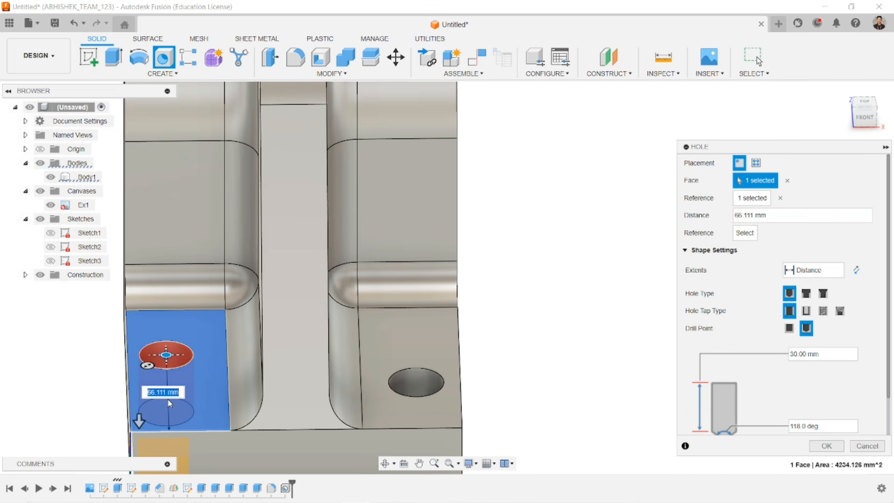
{"action": "type", "text": "40"}
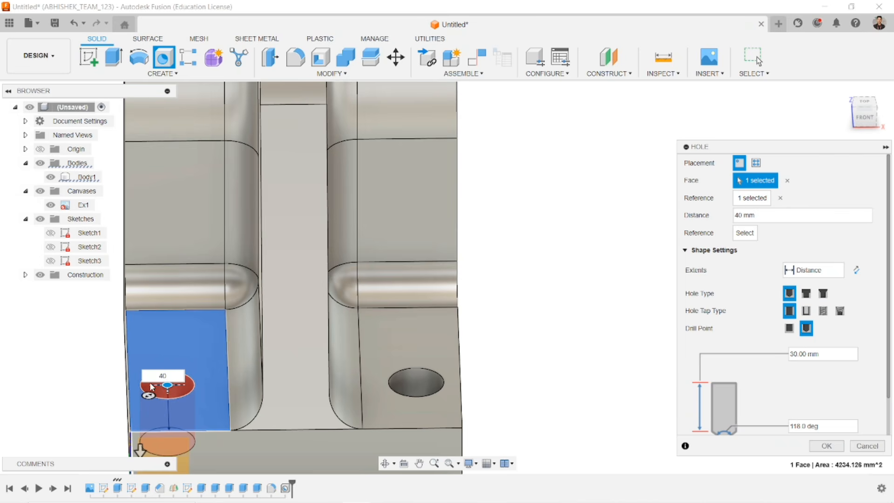
{"action": "left_click", "coordinate": [129, 379]}
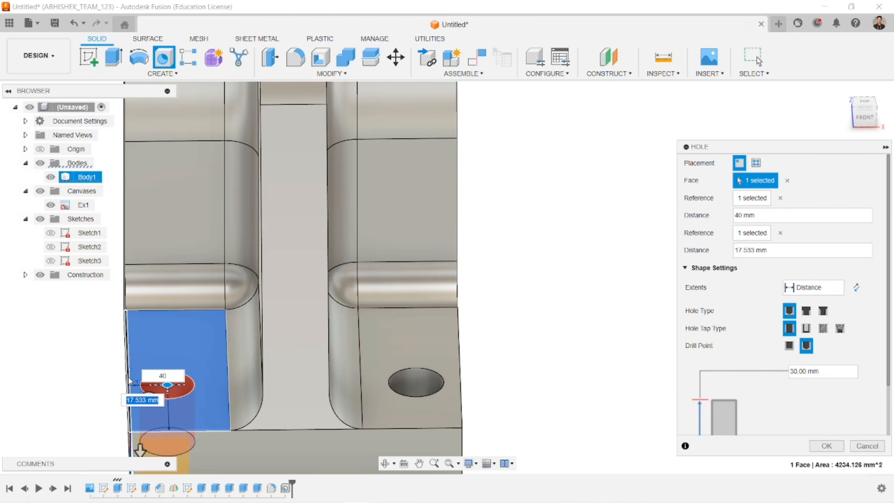
{"action": "type", "text": "20"}
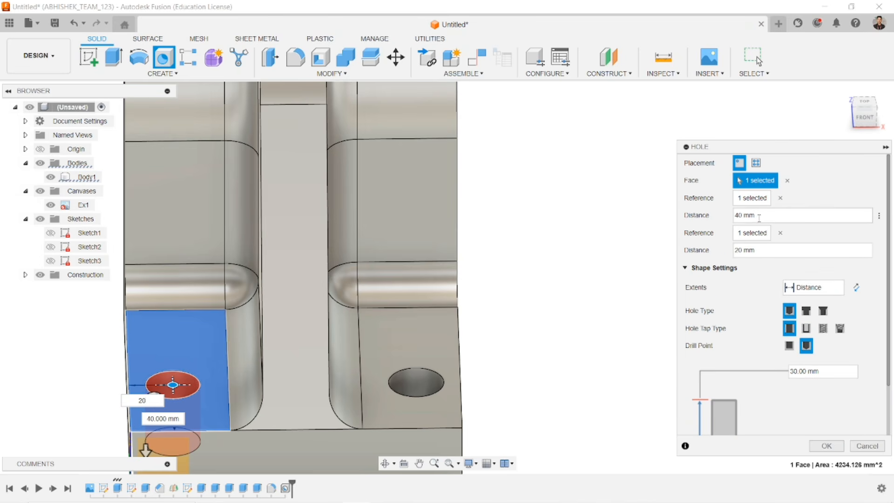
- Set the second hole's extents to All and create it as a simple 25 mm hole
{"action": "left_click", "coordinate": [814, 287]}
{"action": "left_click", "coordinate": [809, 322]}
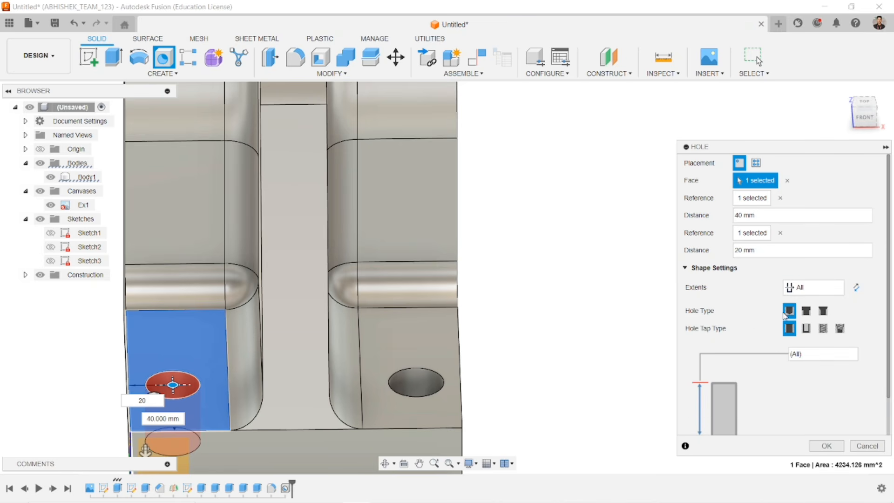
{"action": "scroll", "coordinate": [791, 337], "scroll_direction": "down", "scroll_amount": 2}
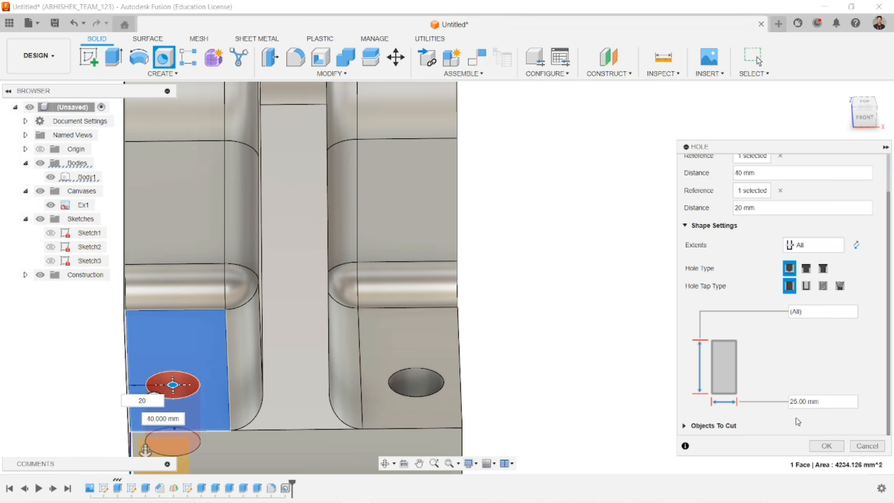
{"action": "left_click", "coordinate": [820, 447]}
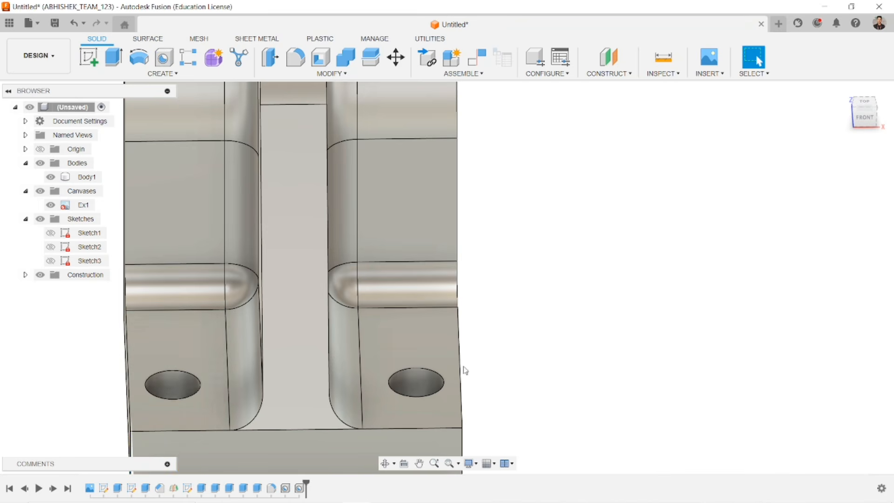
- Chamfer the top edges of both base holes with a 5 mm equal distance
{"action": "middle_click_drag", "start_coordinate": [565, 390], "coordinate": [515, 399], "text": "shift"}
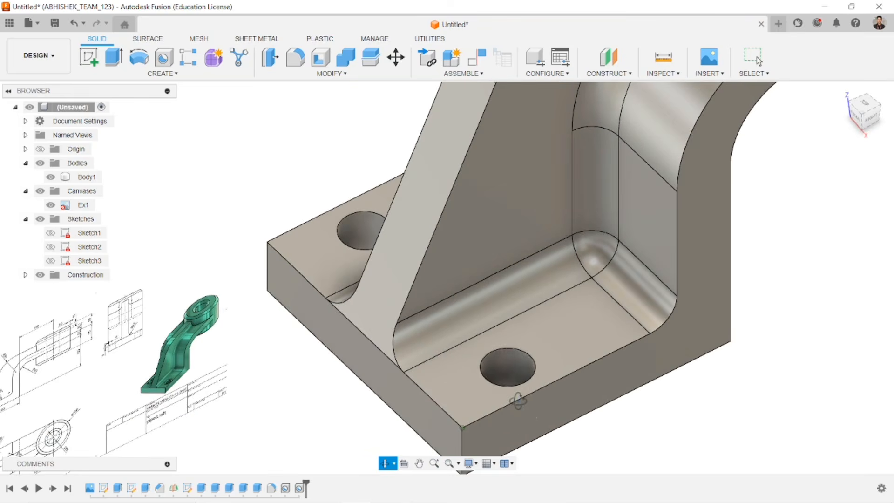
{"action": "scroll", "coordinate": [498, 367], "scroll_direction": "up", "scroll_amount": 3}
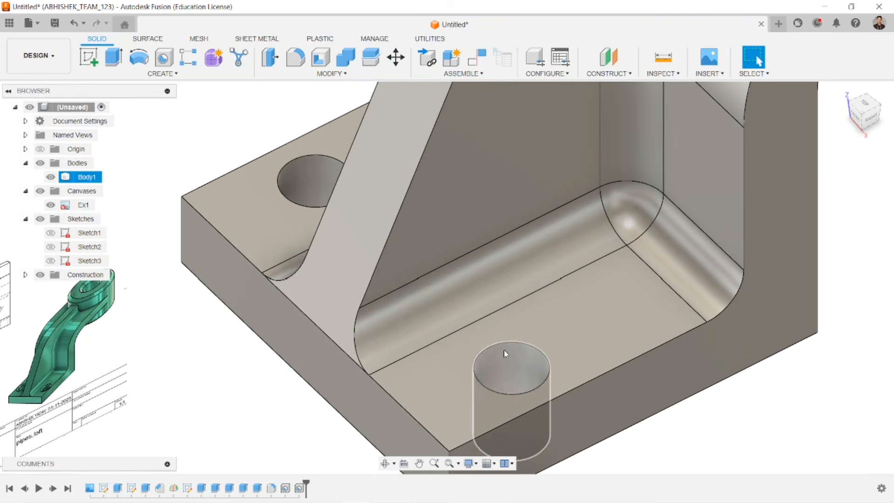
{"action": "left_click", "coordinate": [321, 74]}
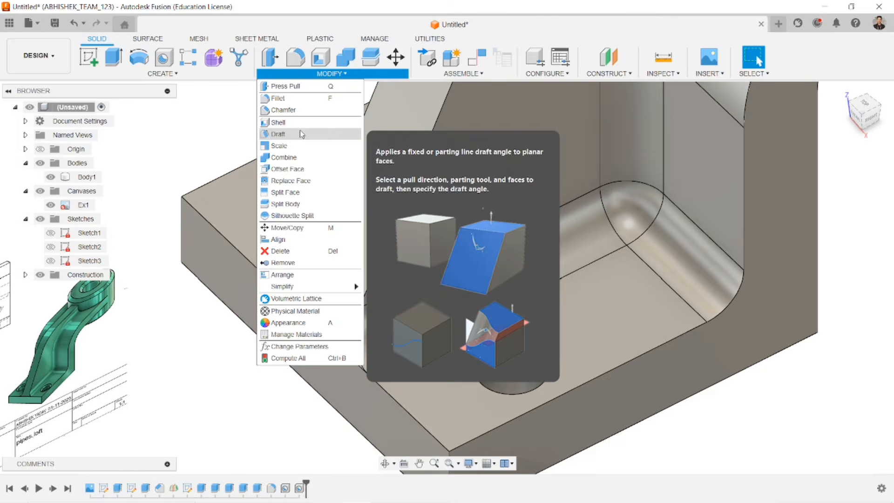
{"action": "left_click", "coordinate": [302, 110]}
{"action": "left_click", "coordinate": [489, 348]}
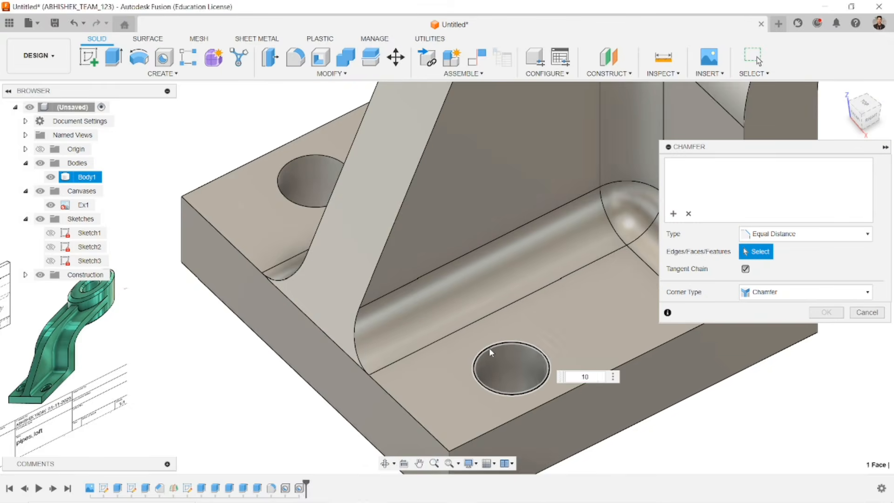
{"action": "left_click", "coordinate": [344, 198]}
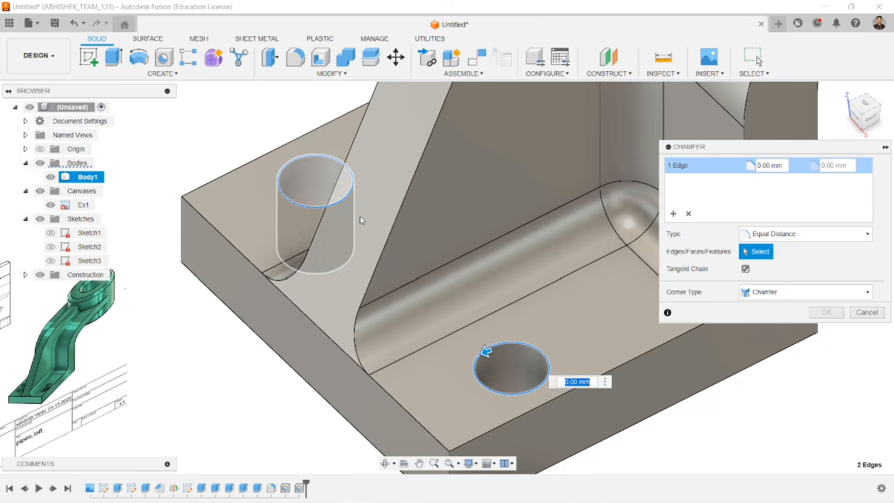
{"action": "type", "text": "5"}
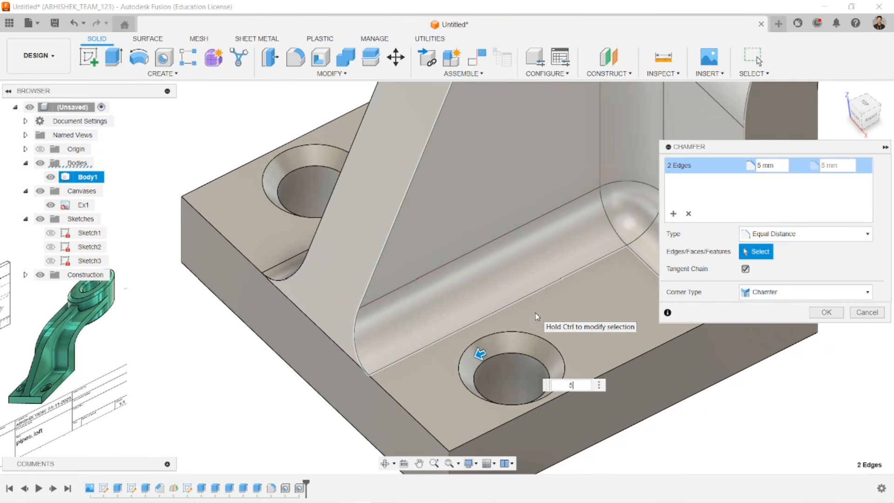
{"action": "key", "text": "Return"}
- Examine the whole bracket with its boss, rib, fillets and countersunk base holes
{"action": "scroll", "coordinate": [537, 317], "scroll_direction": "down", "scroll_amount": 8}
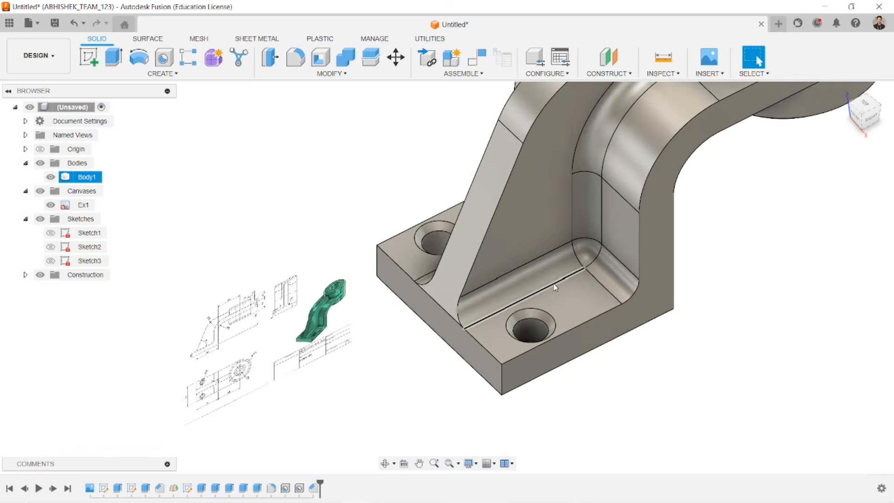
{"action": "middle_click_drag", "start_coordinate": [571, 213], "coordinate": [473, 292]}
{"action": "scroll", "coordinate": [486, 245], "scroll_direction": "up", "scroll_amount": 2}
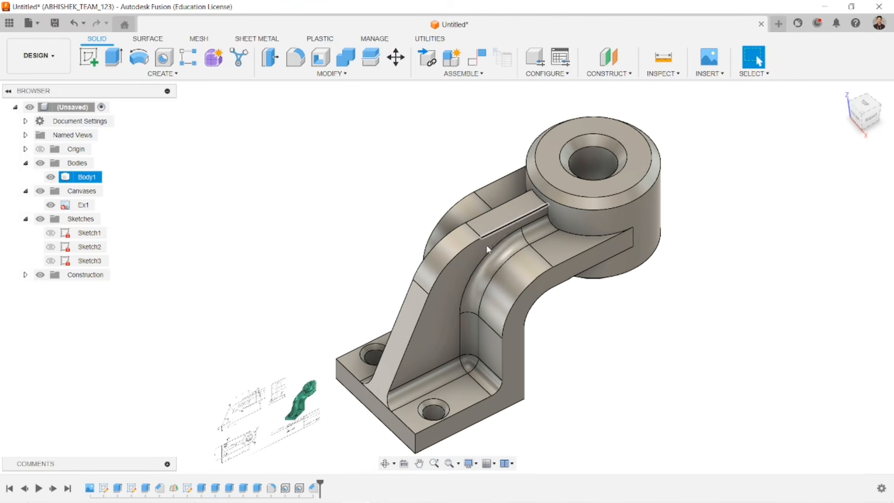
{"action": "scroll", "coordinate": [498, 293], "scroll_direction": "up", "scroll_amount": 4}
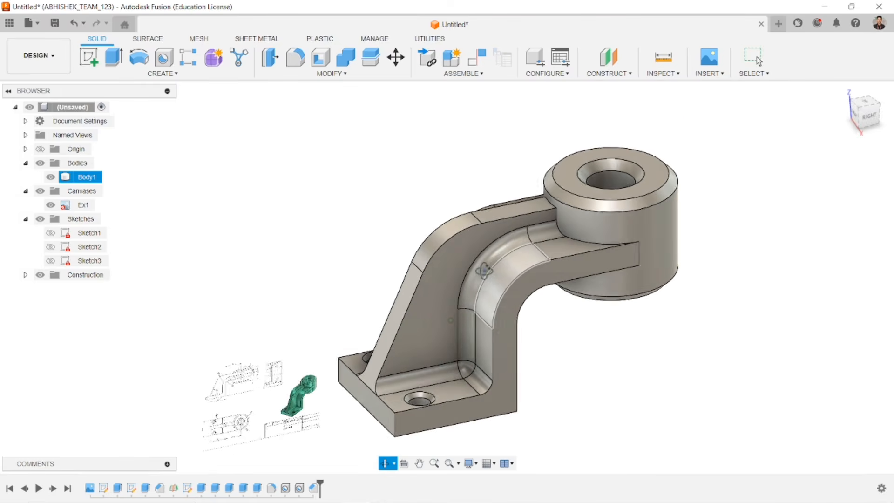
{"action": "scroll", "coordinate": [489, 279], "scroll_direction": "down", "scroll_amount": 4}
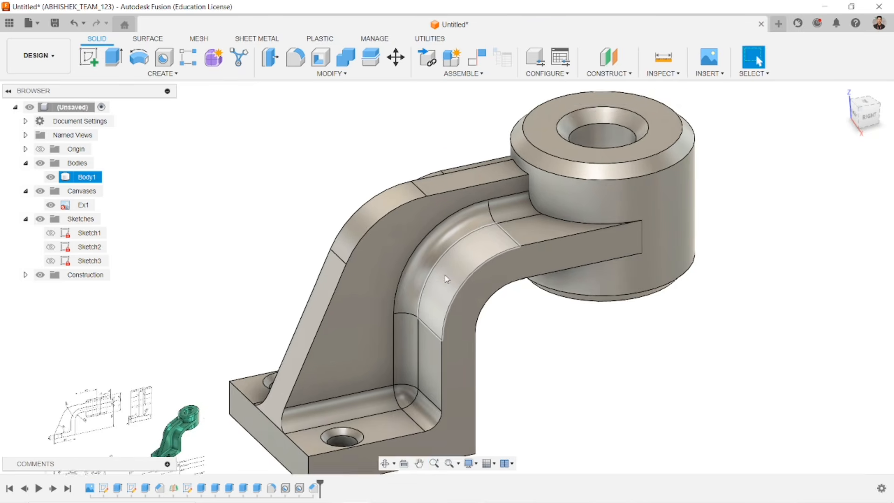
{"action": "middle_click_drag", "start_coordinate": [442, 277], "coordinate": [455, 259]}
{"action": "key", "text": "Escape"}
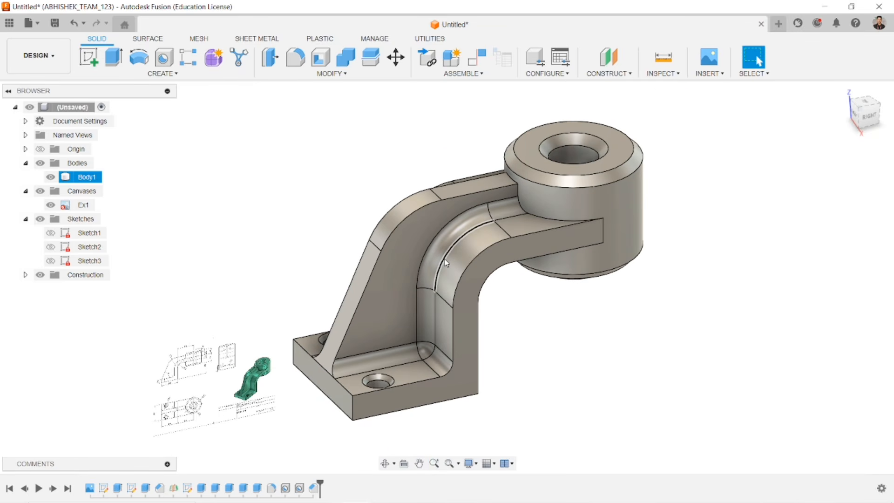
- Apply the Mirror appearance from the Fusion appearance library to the whole bracket body
{"action": "key", "text": "a"}
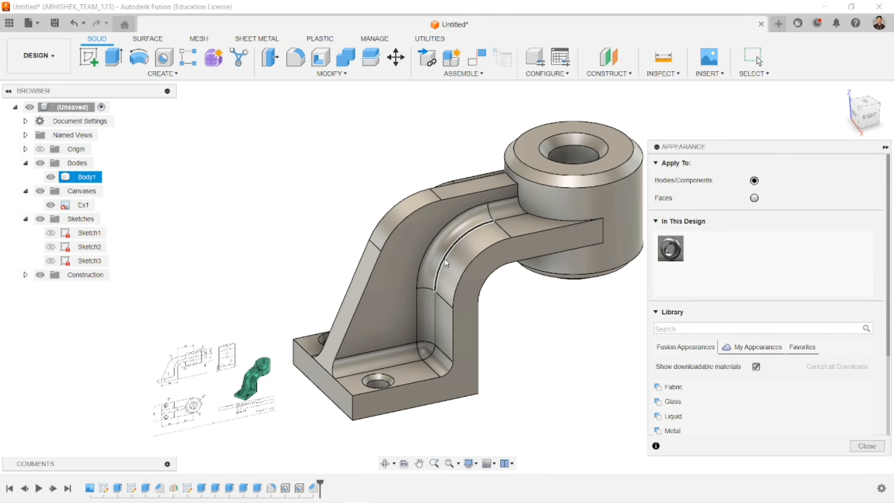
{"action": "scroll", "coordinate": [696, 383], "scroll_direction": "down", "scroll_amount": 3}
{"action": "left_click", "coordinate": [688, 377]}
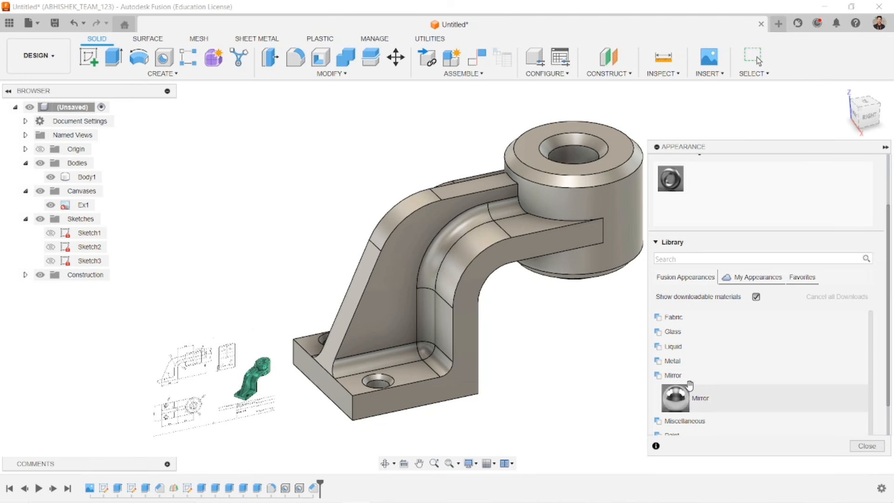
{"action": "scroll", "coordinate": [689, 385], "scroll_direction": "down", "scroll_amount": 1}
{"action": "left_click_drag", "start_coordinate": [690, 386], "coordinate": [440, 206]}
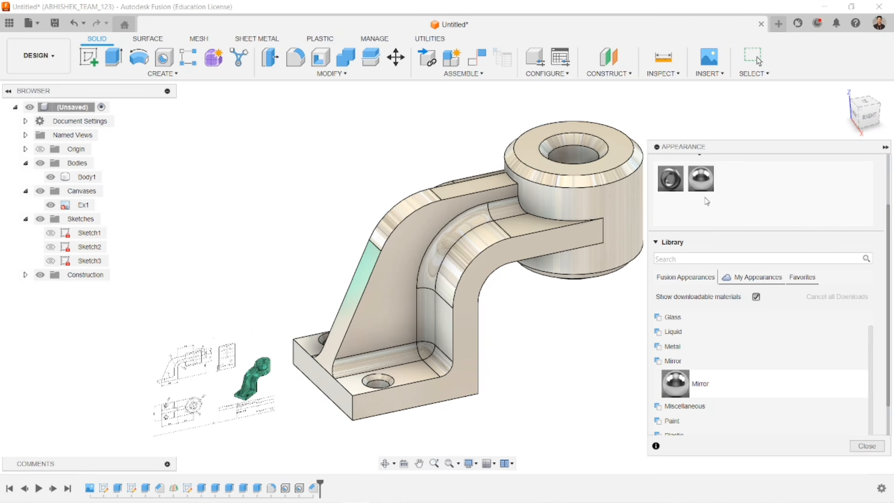
- Recolour the Mirror appearance used in this design to light blue, RGB 54, 193, 224, and finish the appearance editing
{"action": "right_click", "coordinate": [703, 181]}
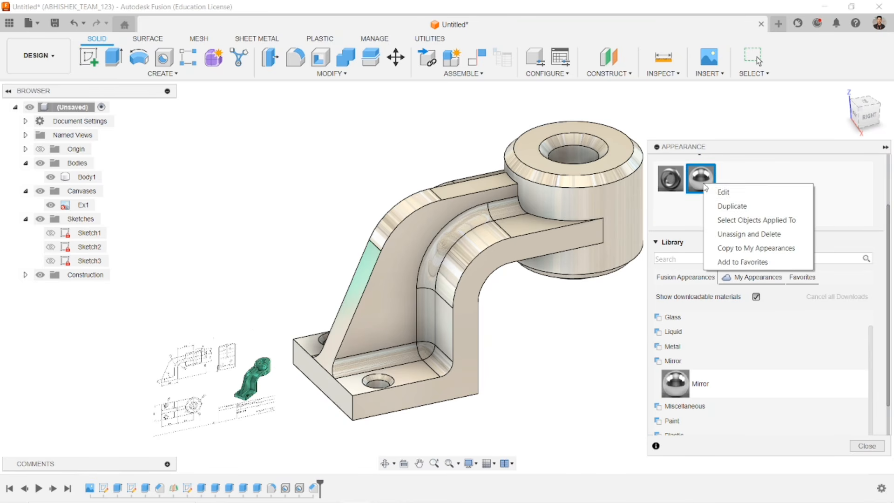
{"action": "left_click", "coordinate": [712, 192]}
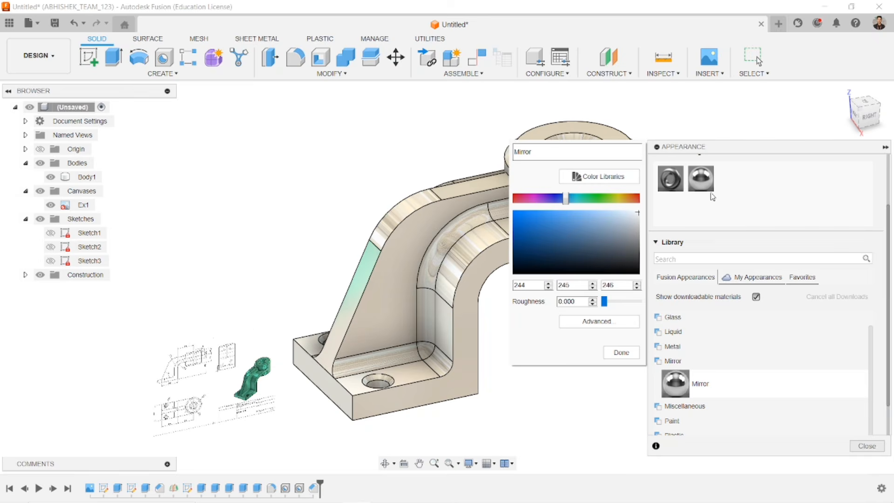
{"action": "left_click", "coordinate": [580, 219]}
{"action": "left_click_drag", "start_coordinate": [566, 199], "coordinate": [542, 219]}
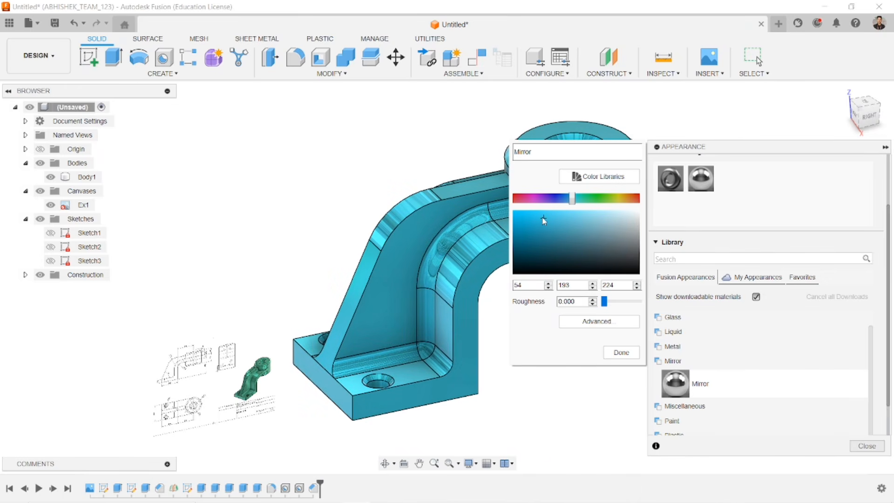
{"action": "left_click", "coordinate": [613, 353]}
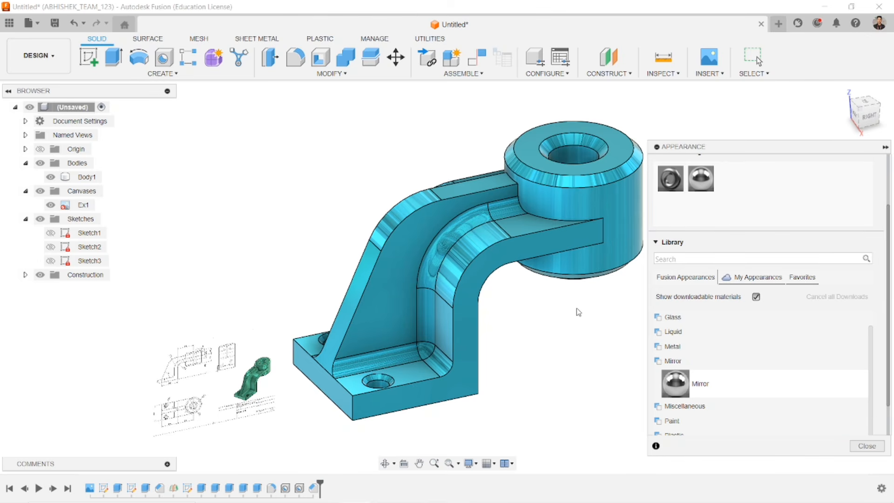
{"action": "left_click", "coordinate": [866, 445]}
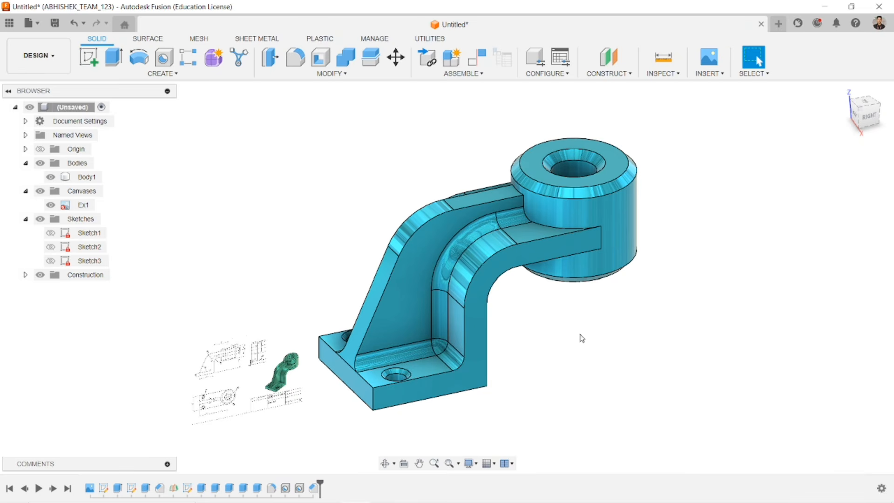
{"action": "mouse_move", "coordinate": [570, 337]}
{"action": "middle_mouse_down", "text": "shift"}
{"action": "mouse_move", "coordinate": [615, 331]}
{"action": "mouse_move", "coordinate": [442, 309]}
{"action": "mouse_move", "coordinate": [410, 313]}
{"action": "mouse_move", "coordinate": [523, 313]}
{"action": "mouse_move", "coordinate": [548, 286]}
{"action": "mouse_move", "coordinate": [563, 344]}
{"action": "mouse_move", "coordinate": [581, 343]}
{"action": "mouse_move", "coordinate": [557, 336]}
{"action": "middle_mouse_up", "text": "shift"}
{"action": "scroll", "coordinate": [528, 309], "scroll_direction": "up", "scroll_amount": 2}
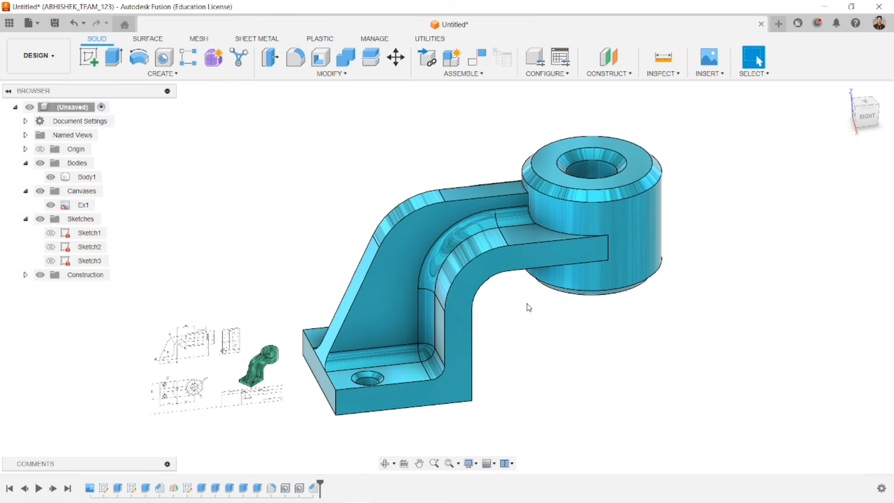